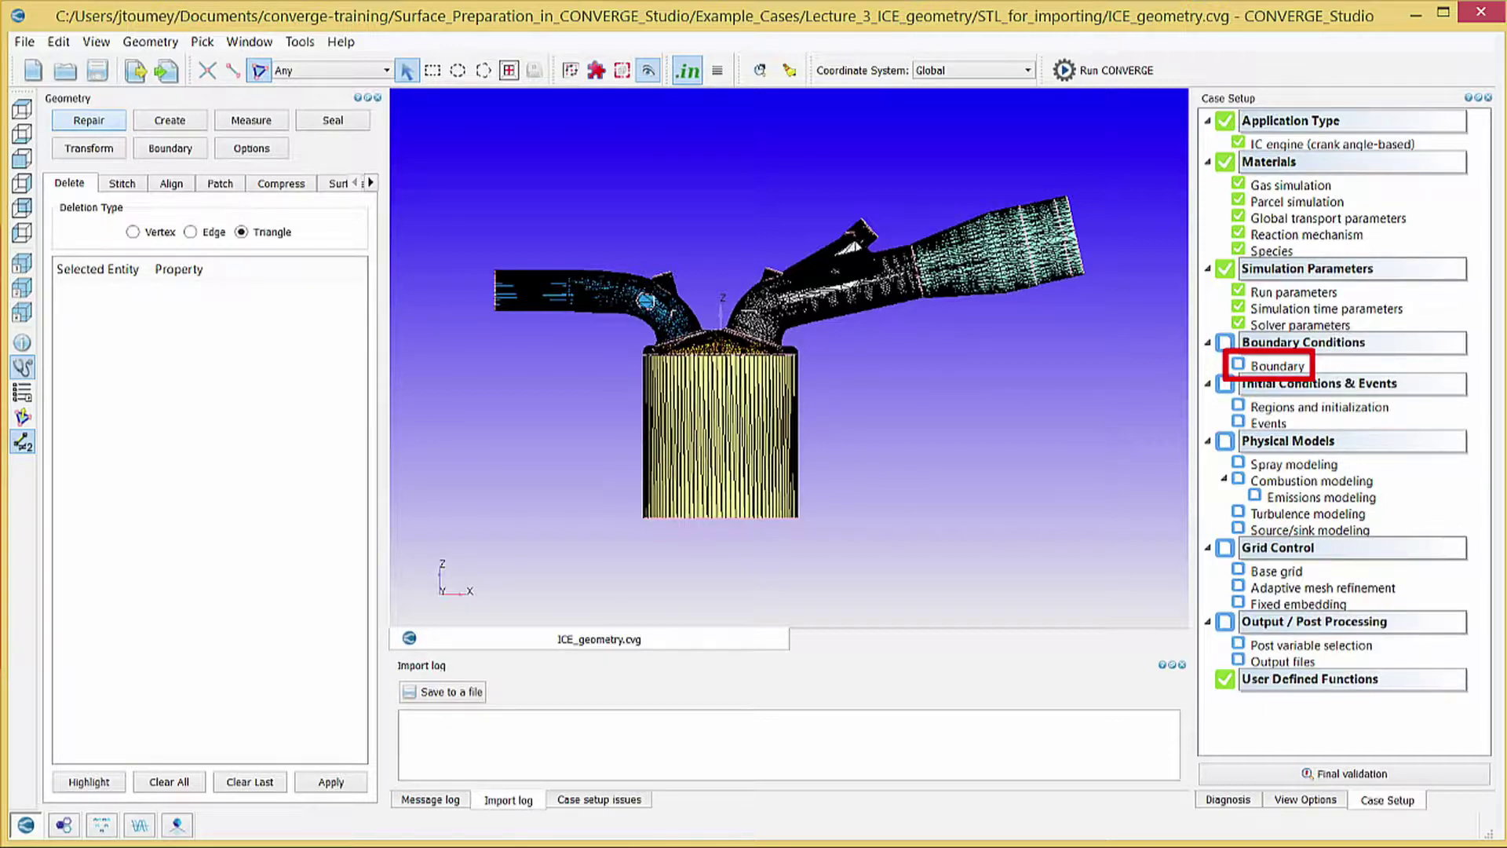
# - Make the Piston boundary a translating, MOVING WALL whose velocity follows piston motion
pyautogui.doubleClick(1319, 364)
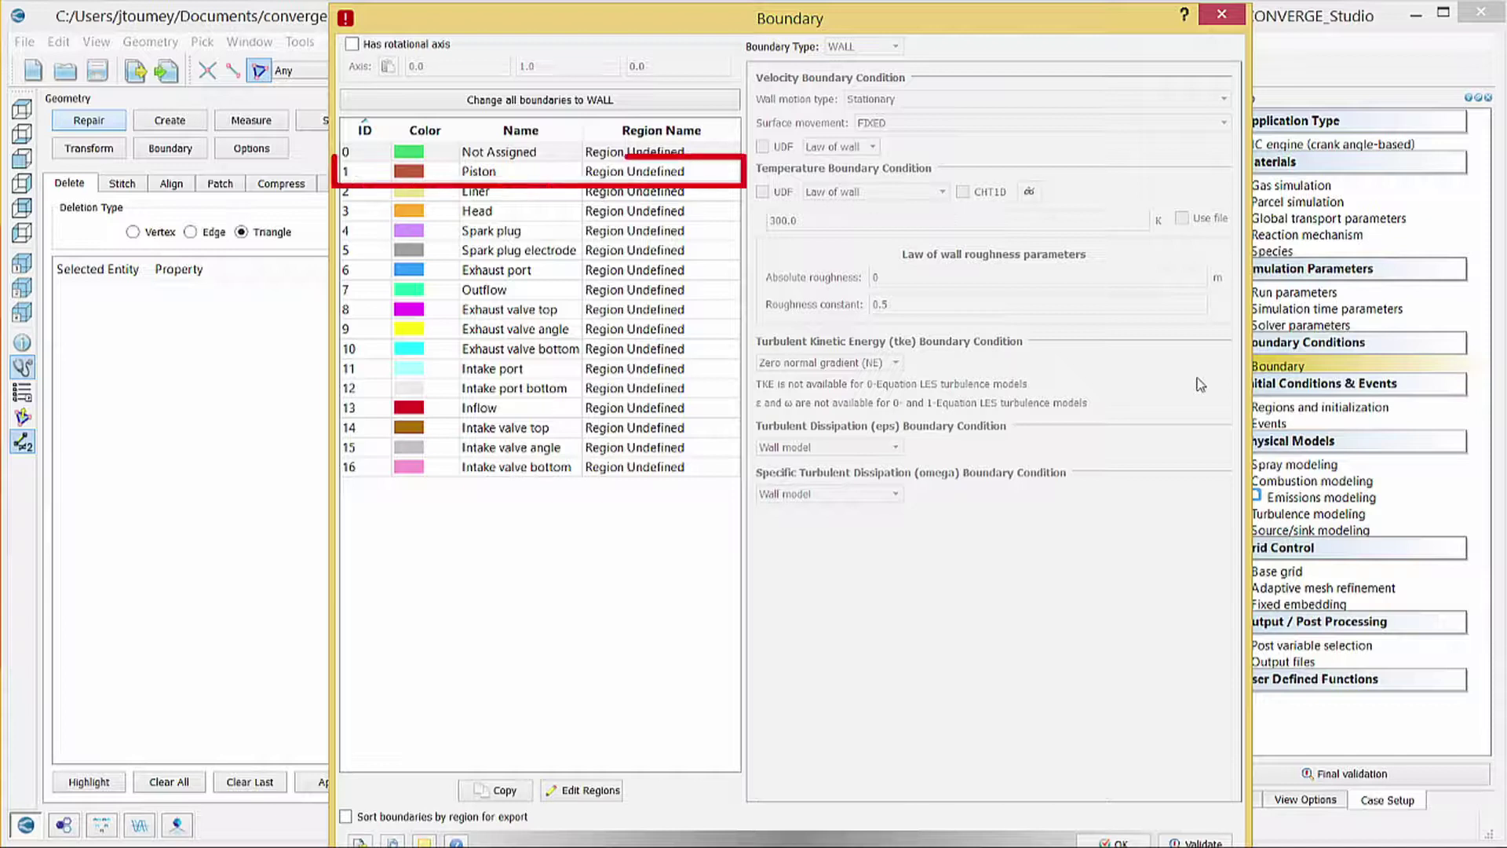
pyautogui.click(656, 174)
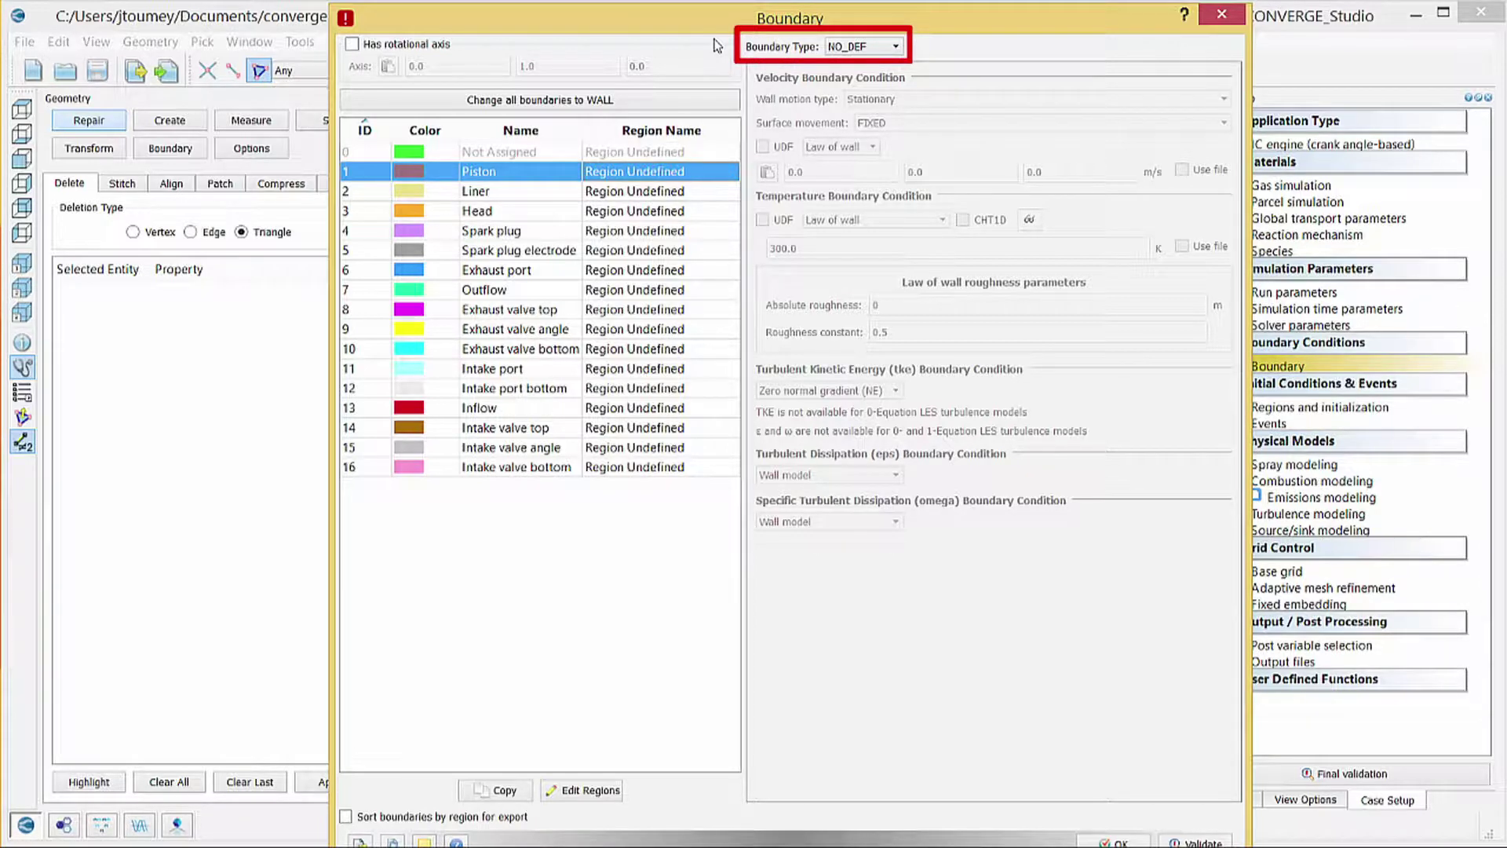
pyautogui.click(854, 52)
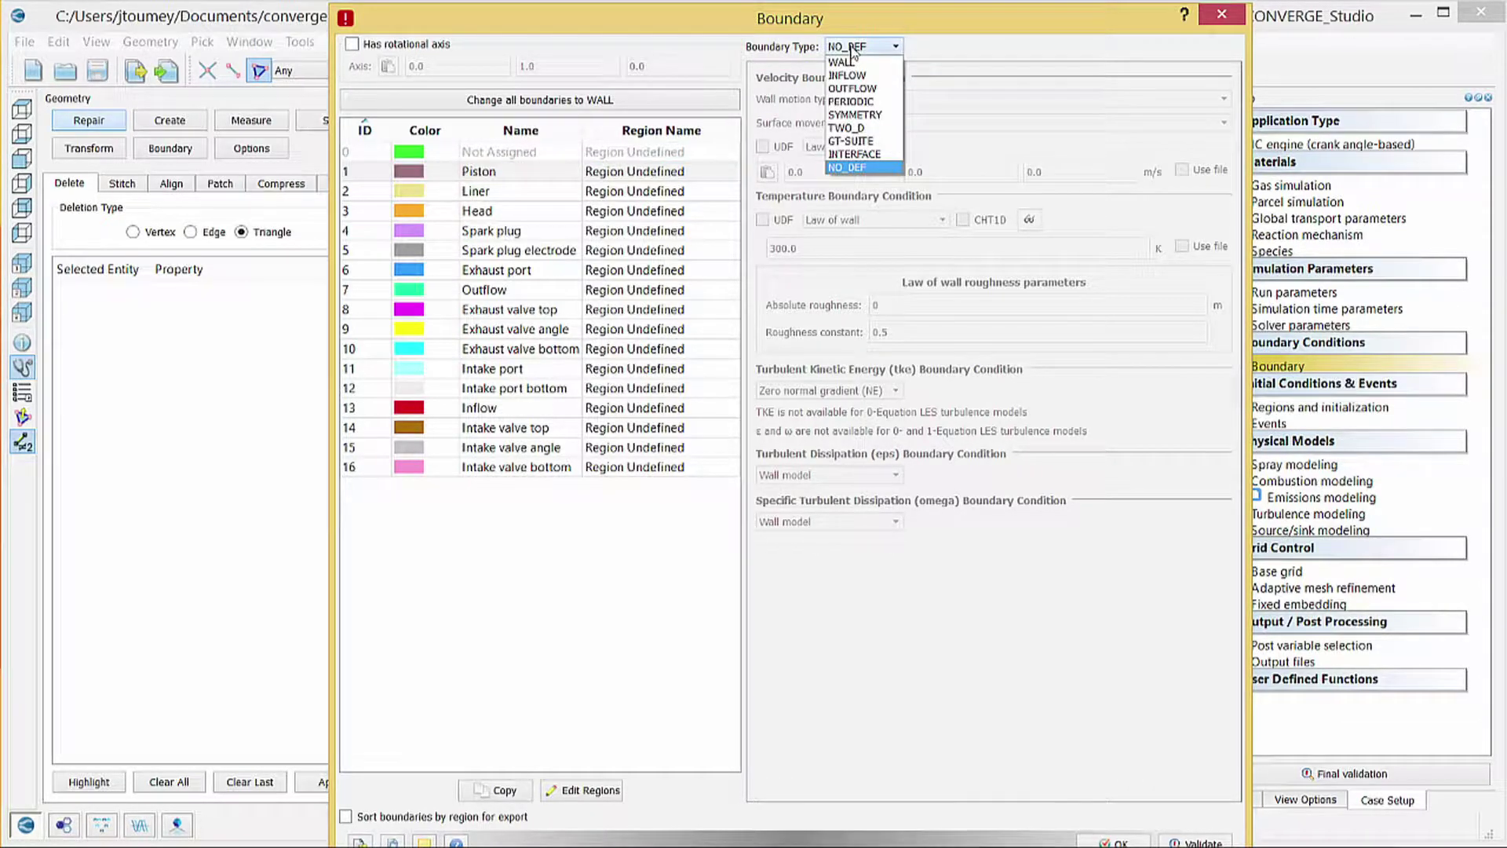
pyautogui.click(851, 66)
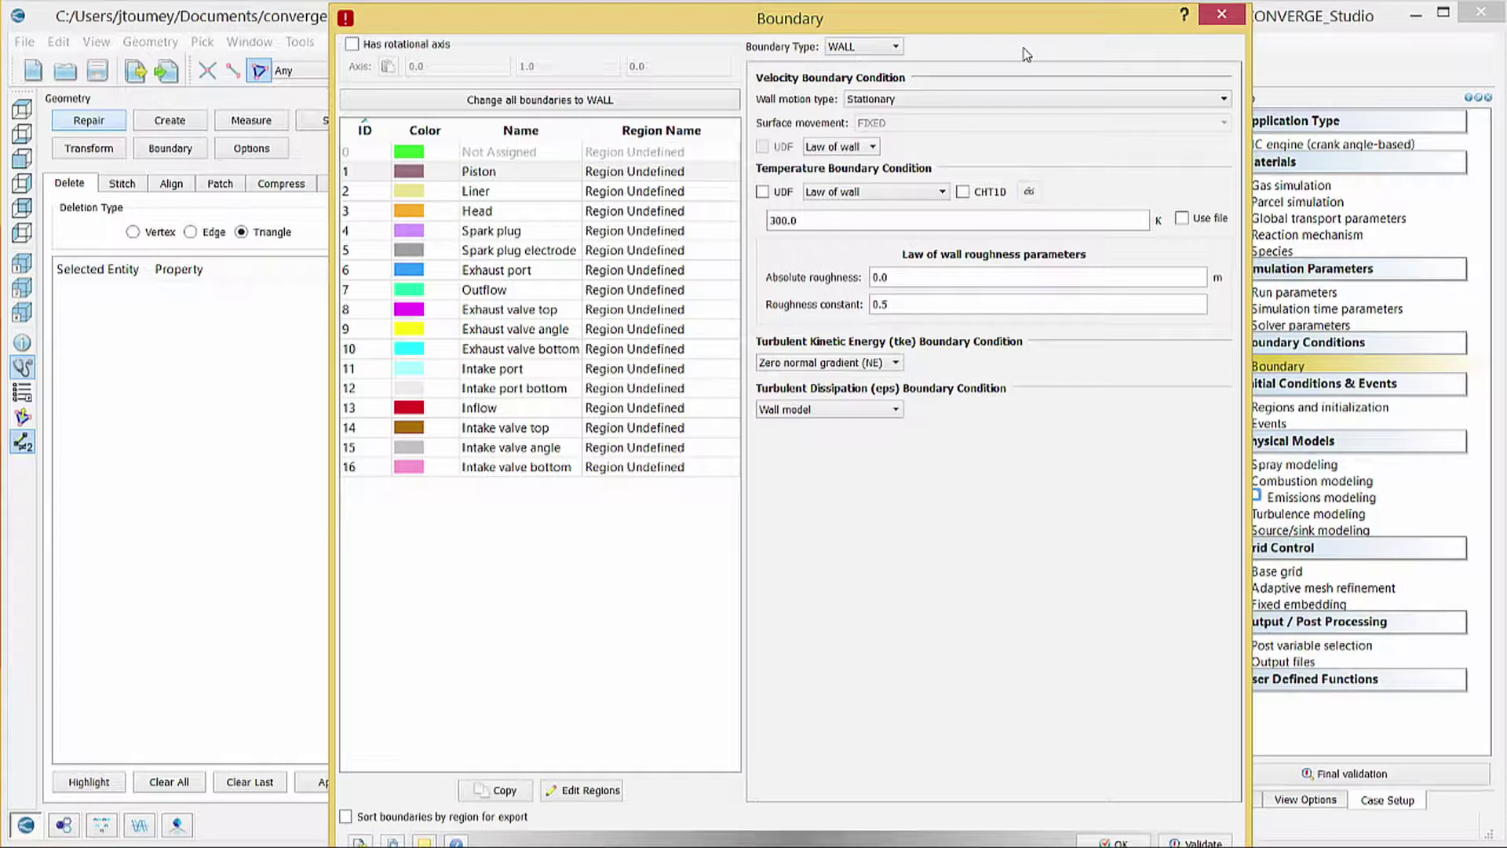
pyautogui.click(1020, 109)
pyautogui.click(1013, 129)
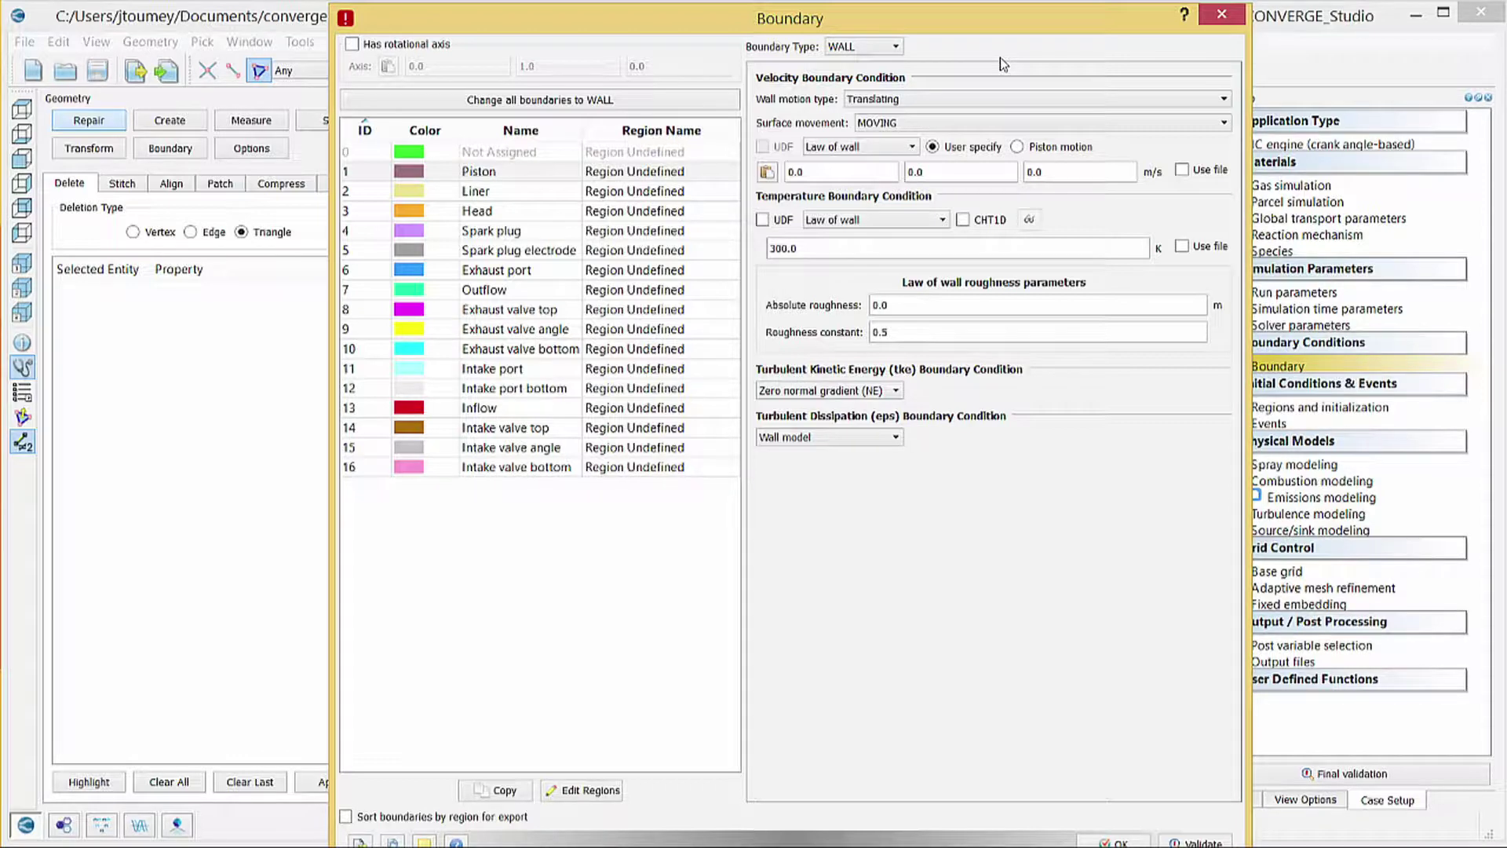
pyautogui.click(1009, 122)
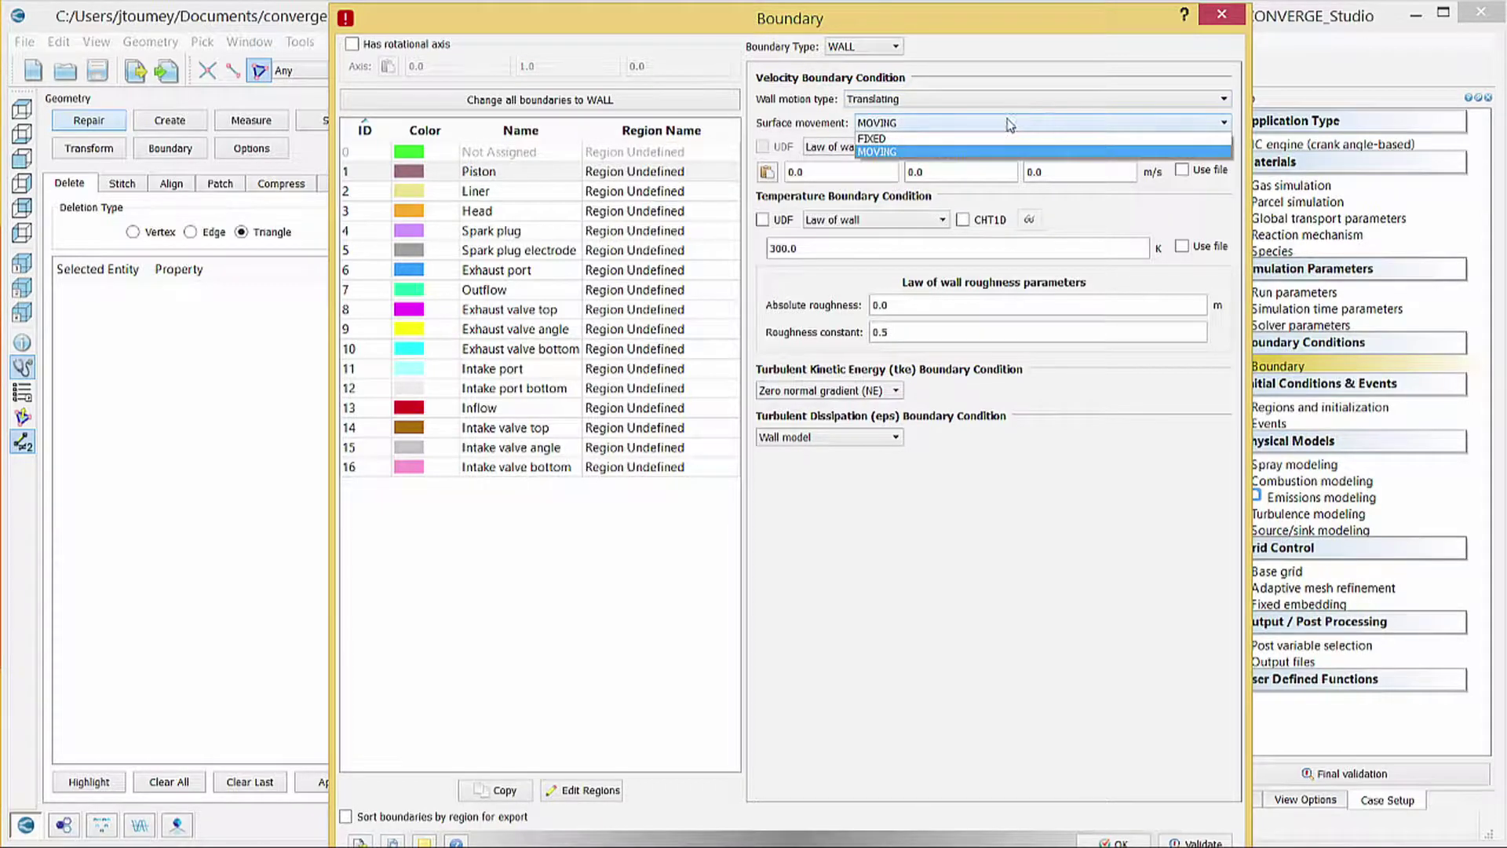
pyautogui.click(985, 153)
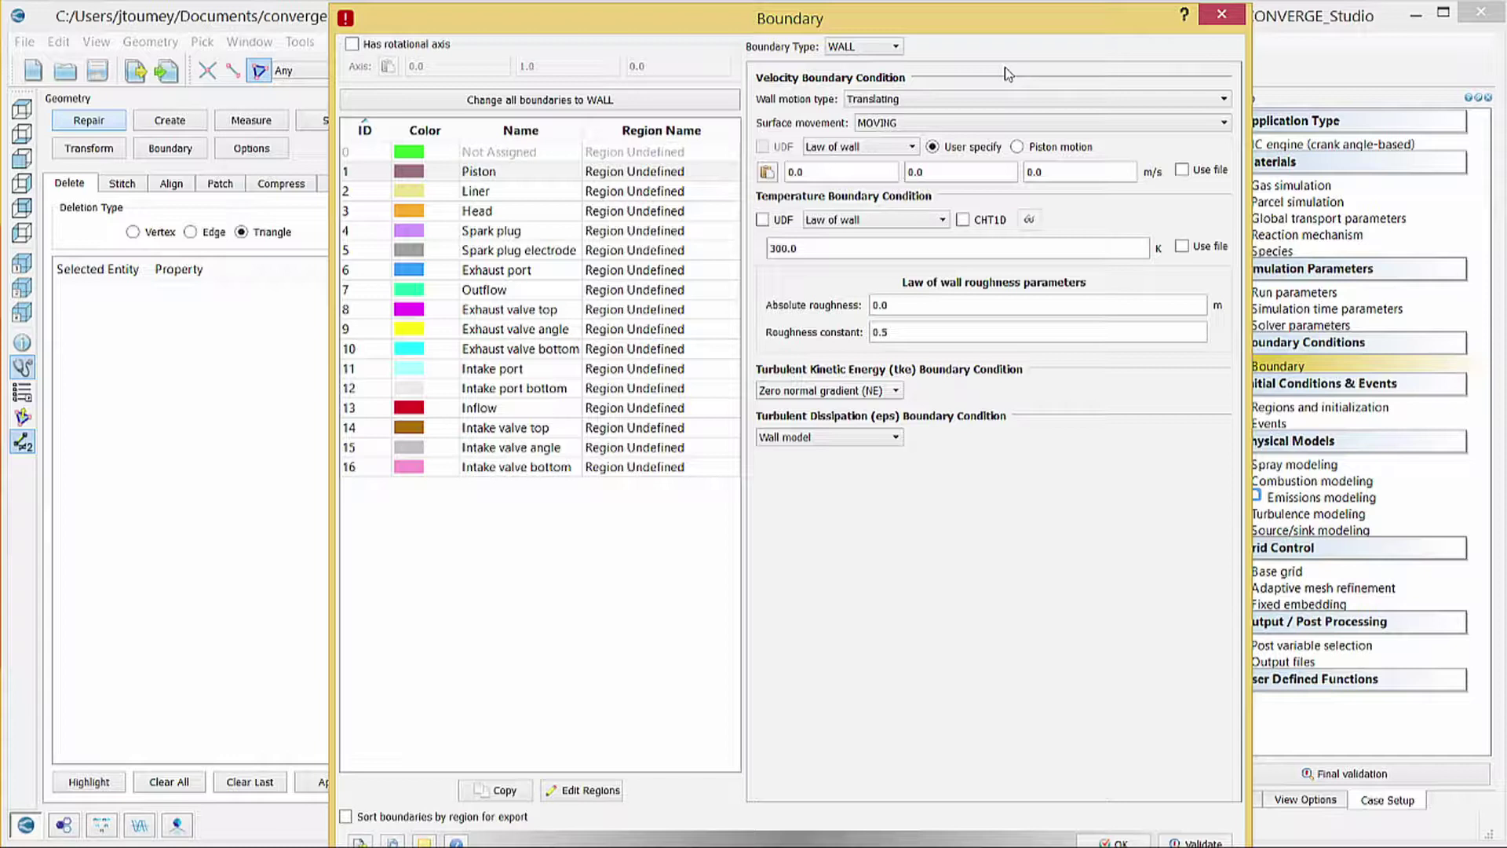
pyautogui.click(1070, 146)
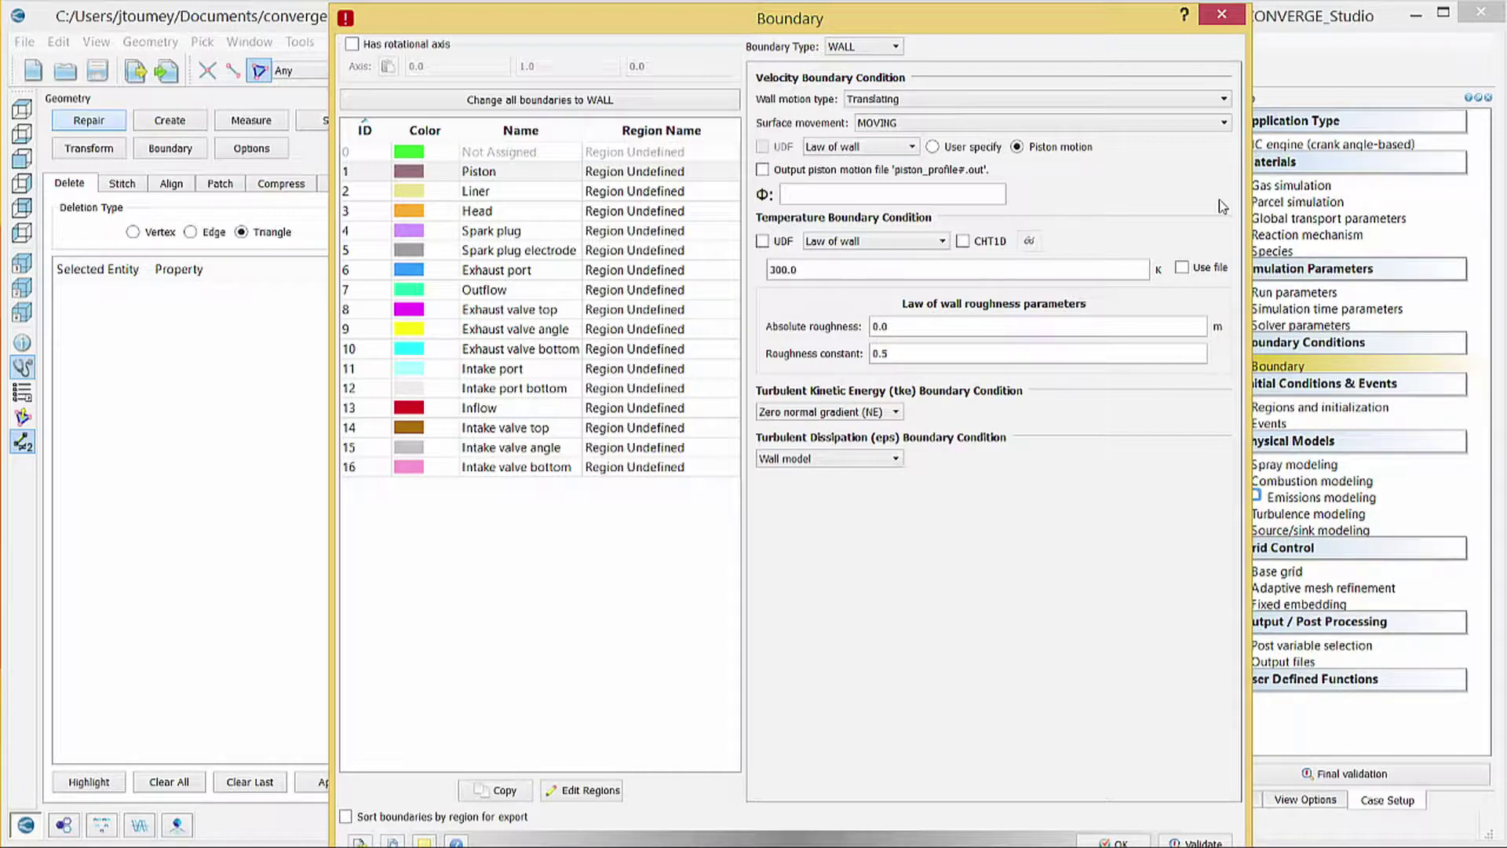
# - Change the Piston wall temperature from 300.0 to 450.0 K and roughness from 0.5 to 0.0
pyautogui.click(908, 269)
pyautogui.doubleClick(908, 267)
pyautogui.write('450.0')
pyautogui.doubleClick(943, 355)
pyautogui.write('0.0')
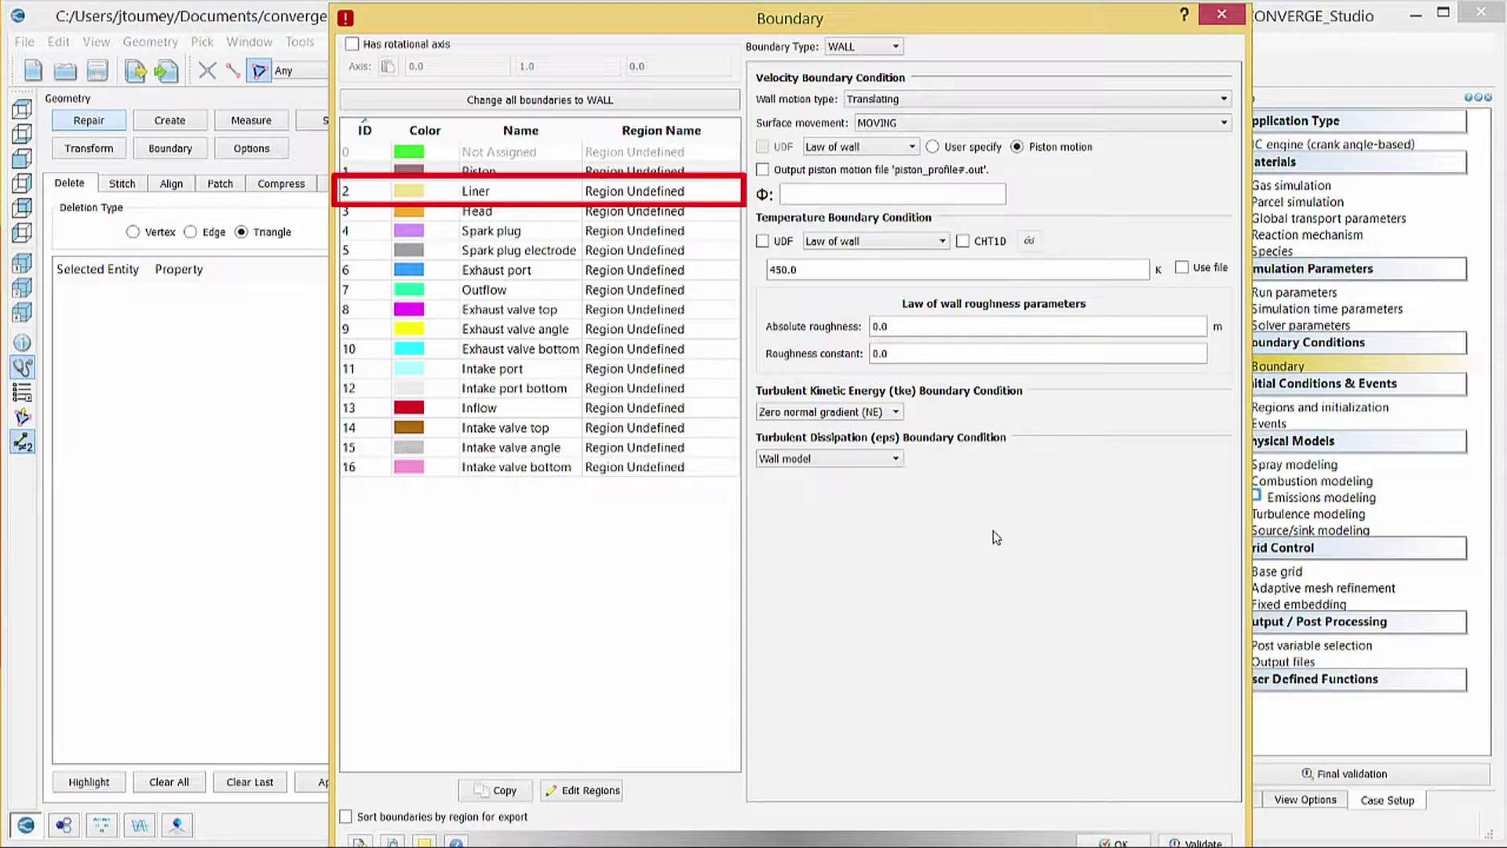
# - Set the Liner boundary's type to WALL
pyautogui.click(528, 191)
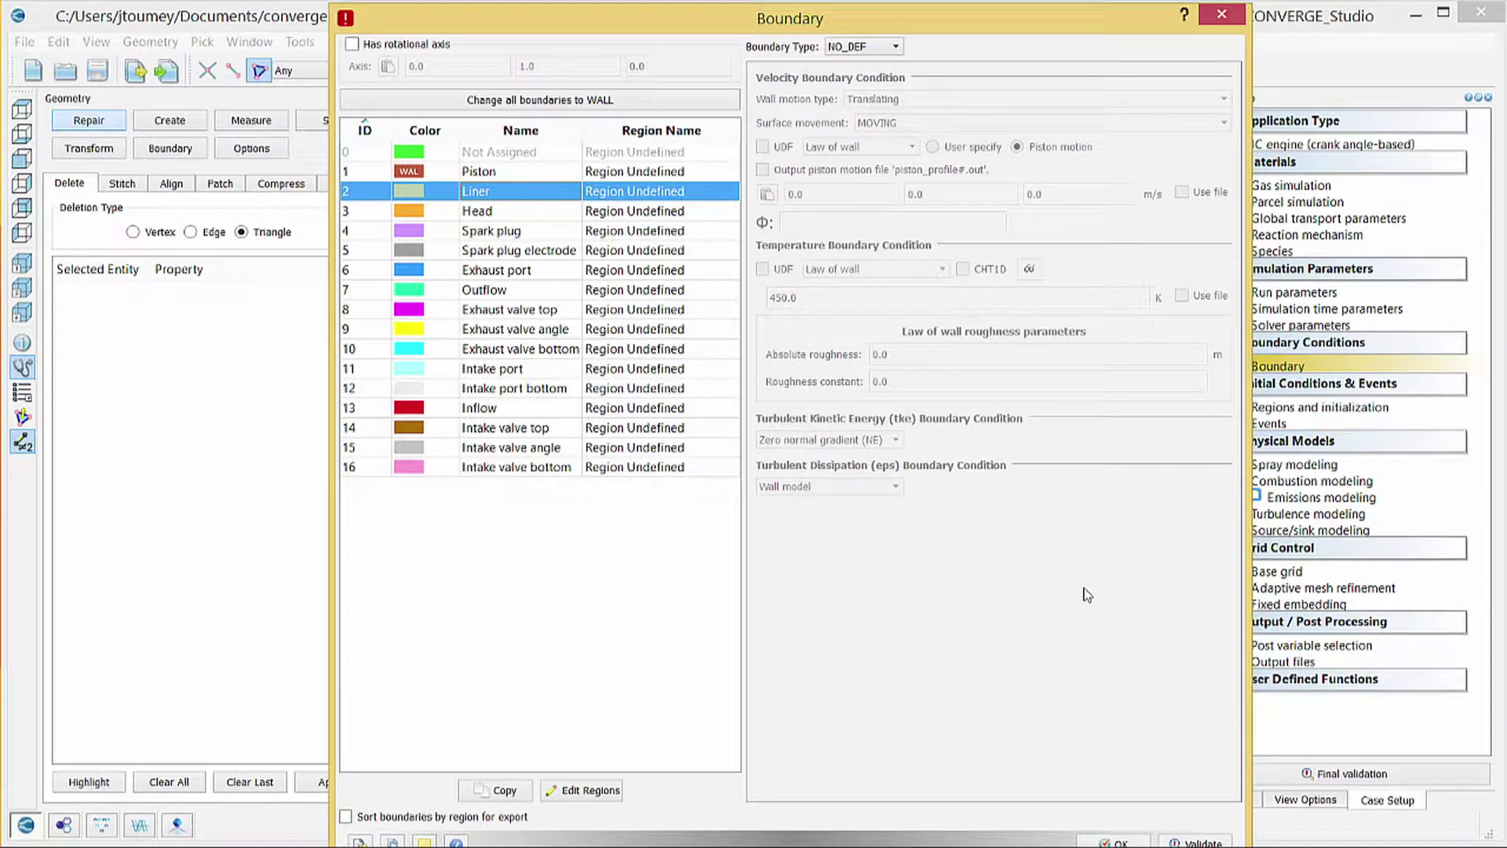
pyautogui.click(876, 49)
pyautogui.click(869, 66)
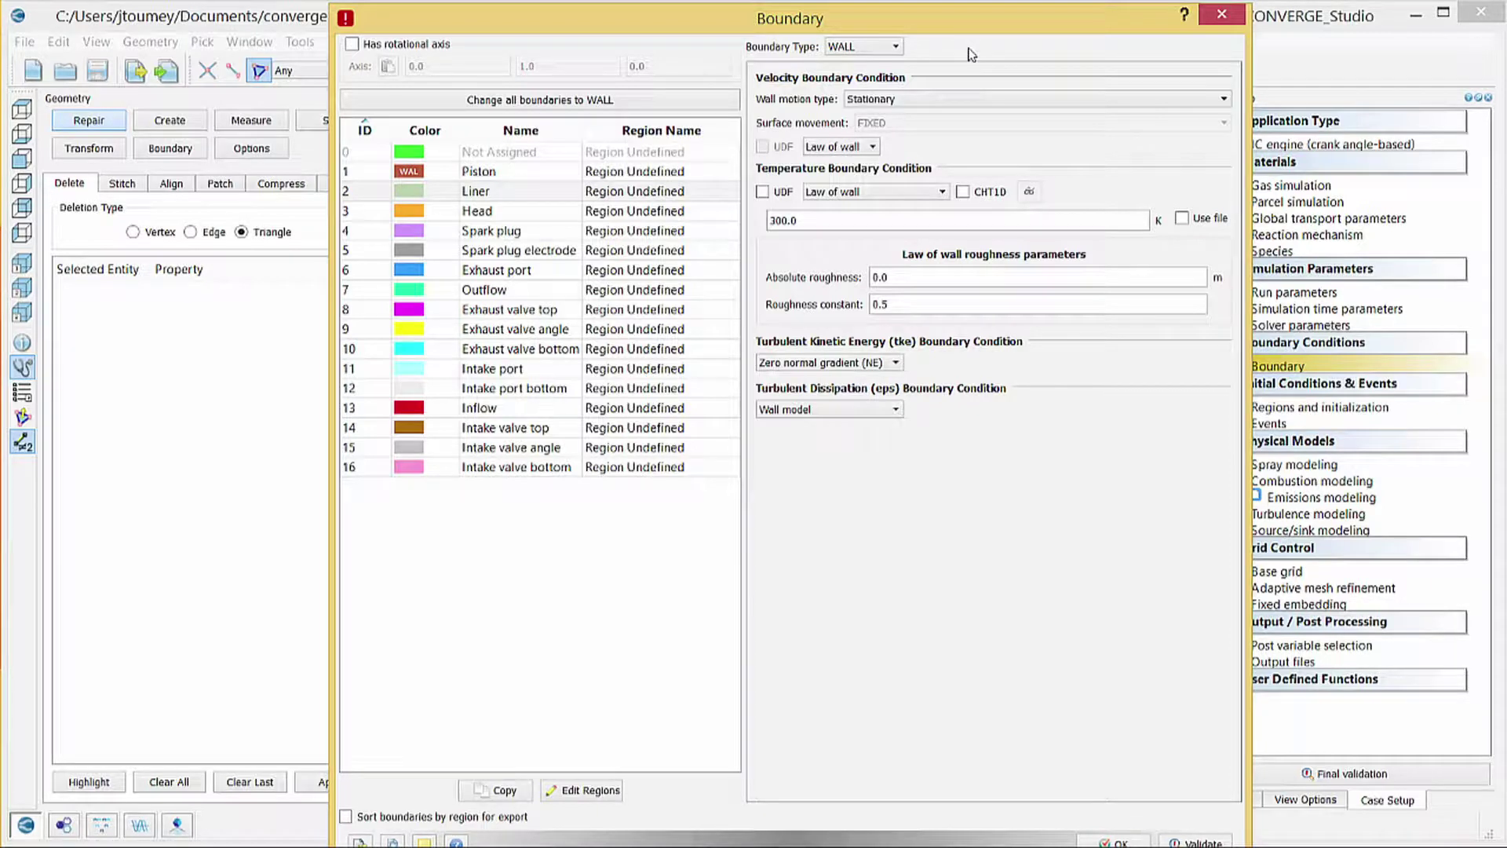
# - Give the Liner wall a 450 K temperature and a 0.0 roughness constant
pyautogui.doubleClick(819, 214)
pyautogui.write('450')
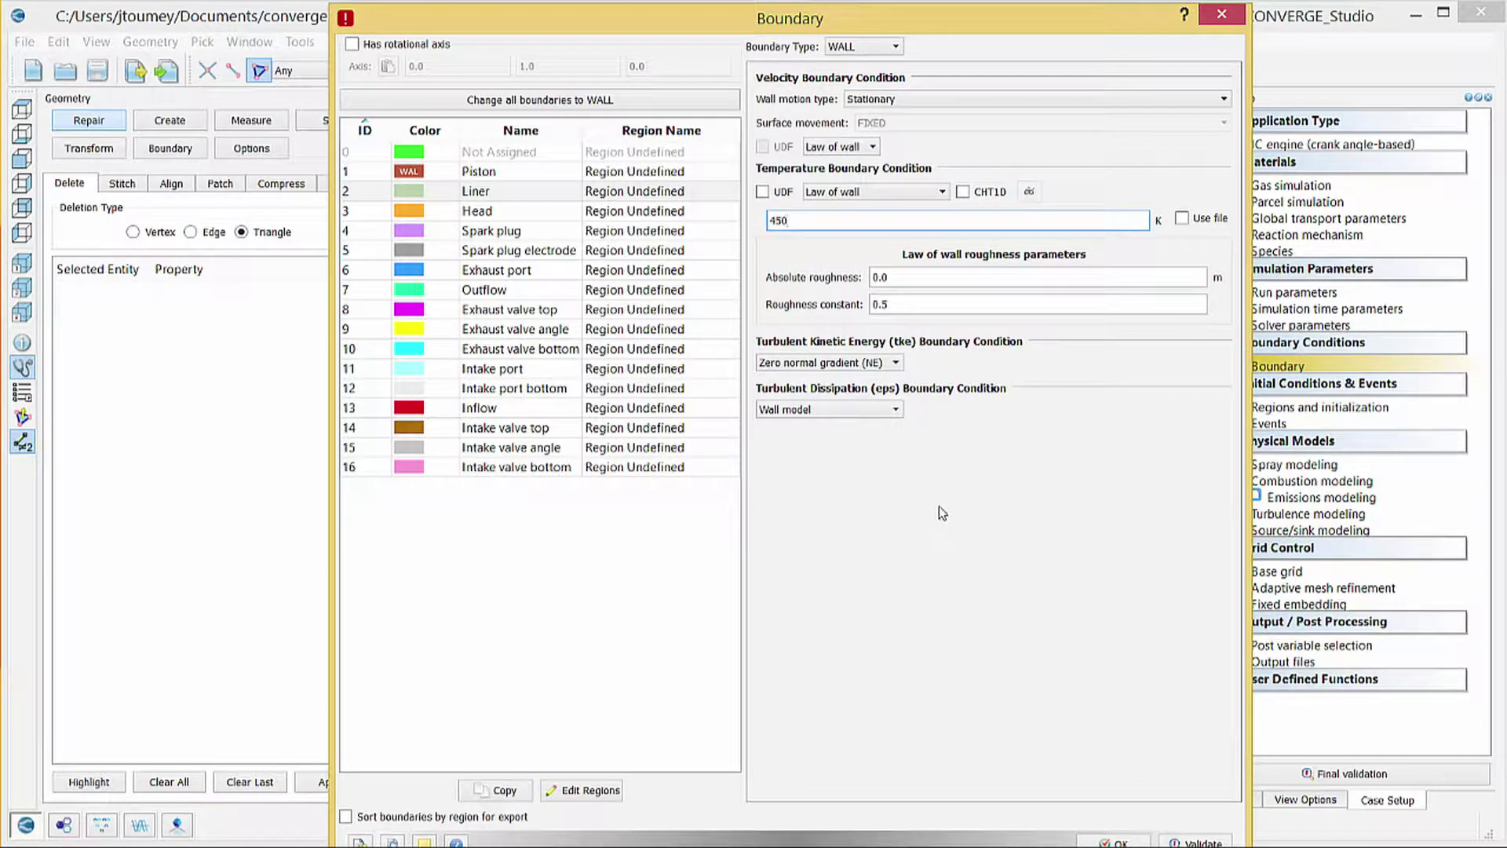
pyautogui.click(940, 514)
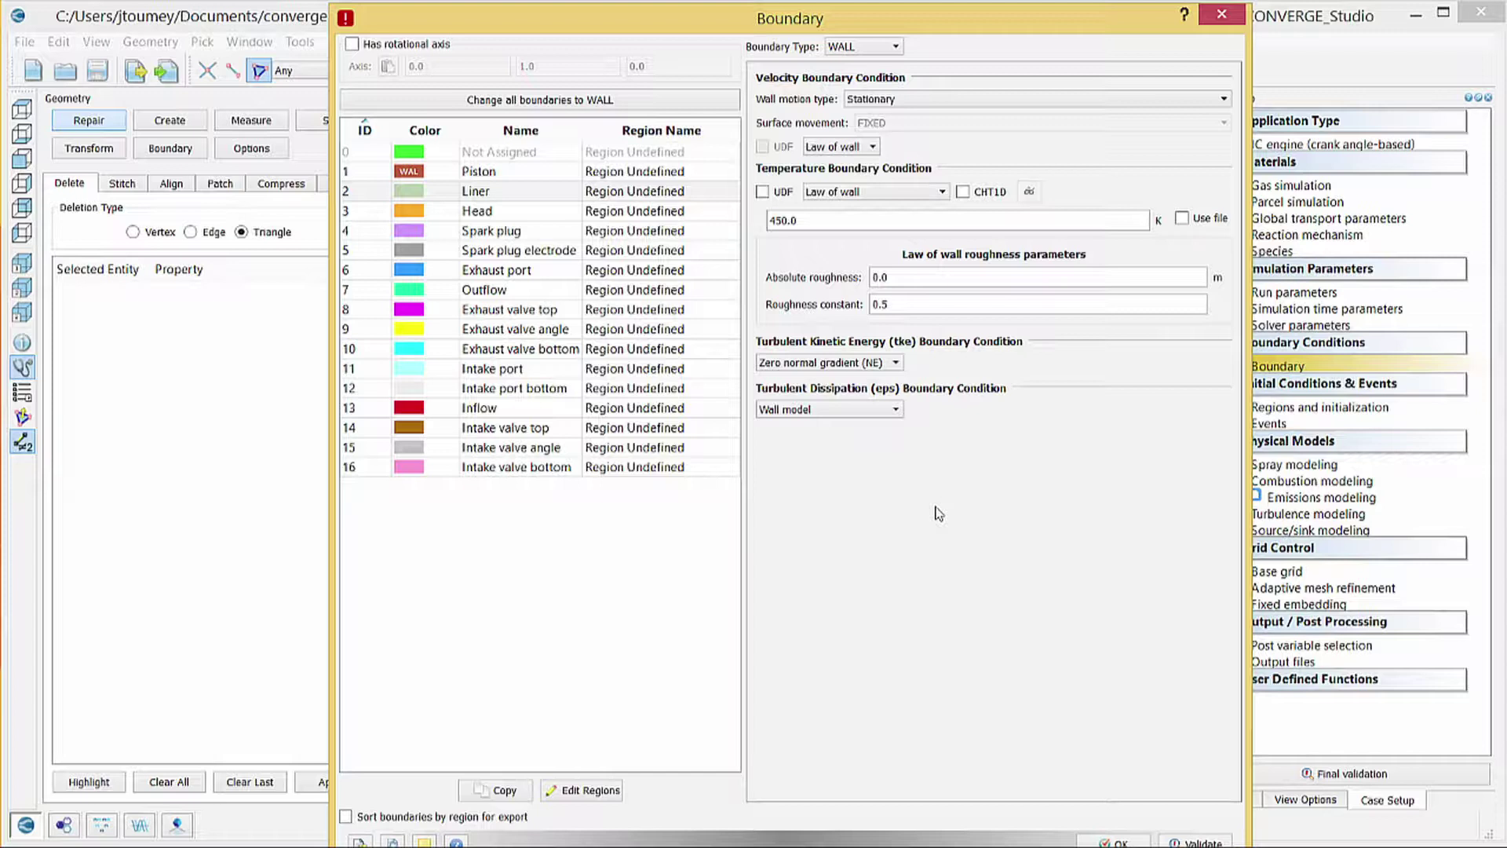
pyautogui.doubleClick(902, 302)
pyautogui.write('0.0')
pyautogui.click(1020, 557)
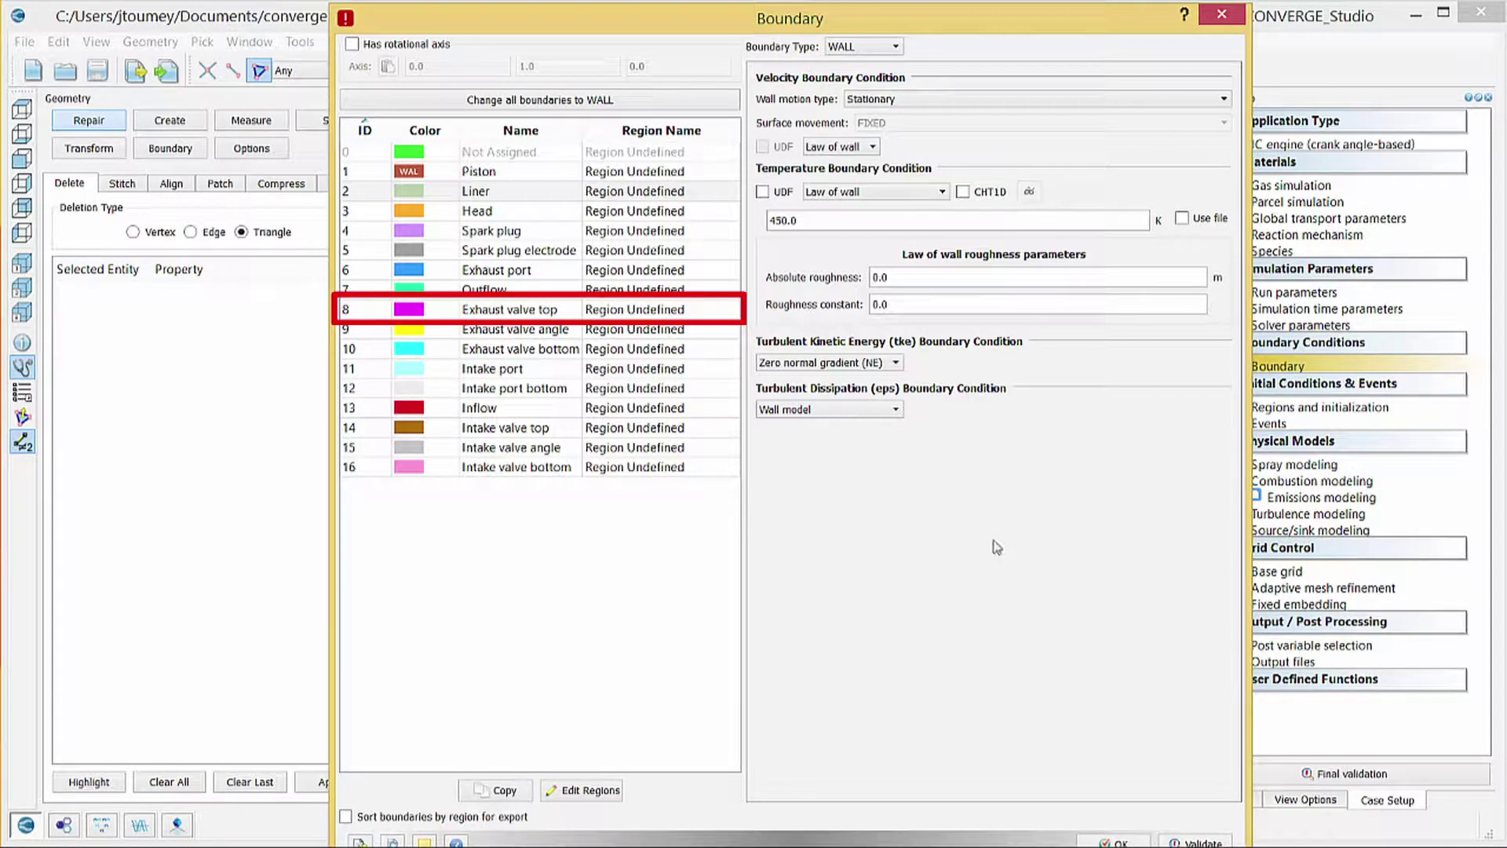
# - Make Exhaust valve top a translating WALL with its velocity taken from a file
pyautogui.click(540, 314)
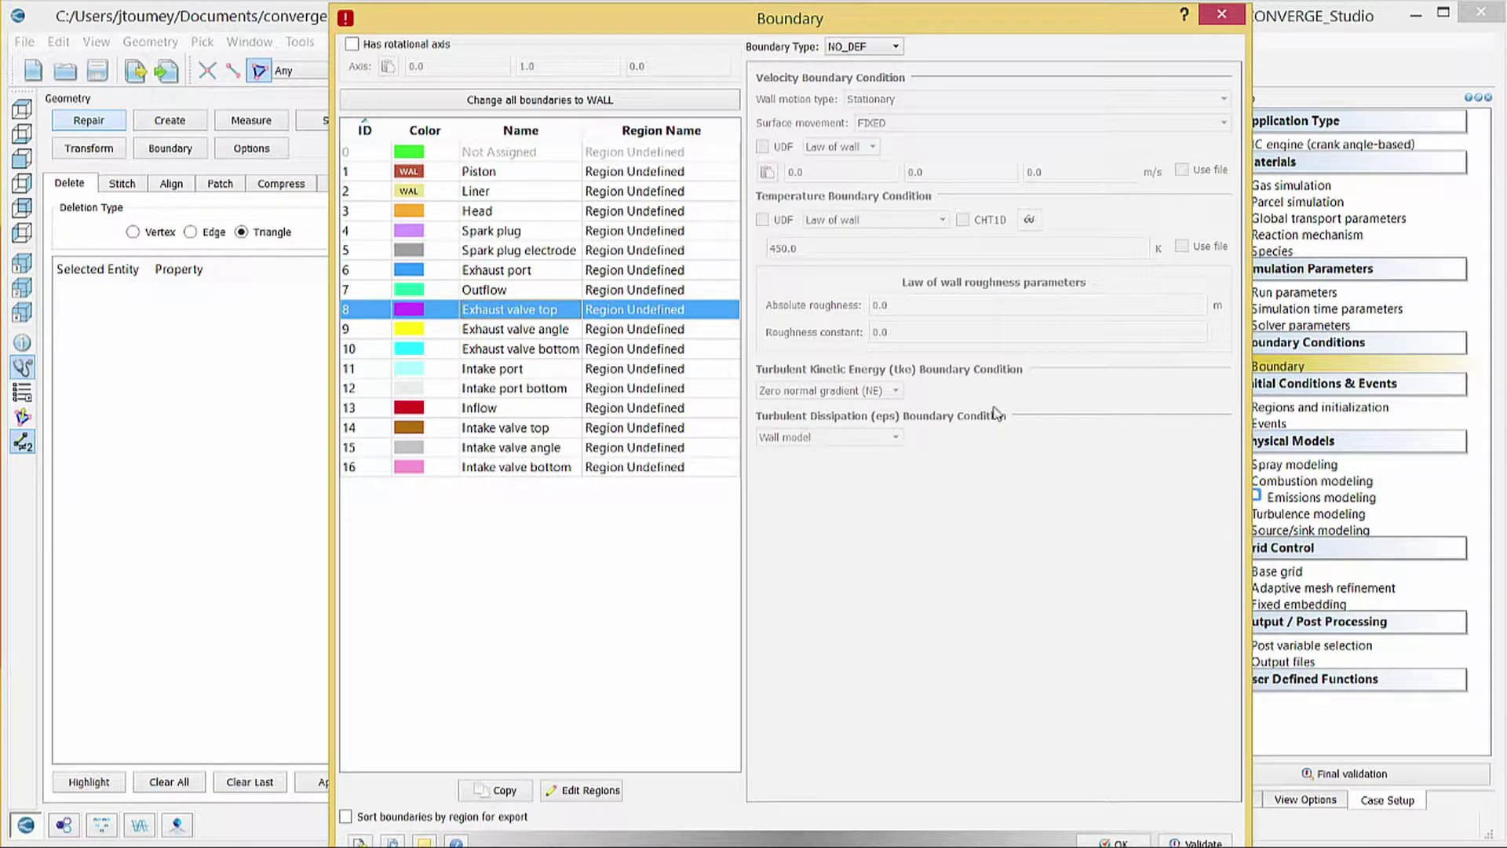
pyautogui.click(866, 49)
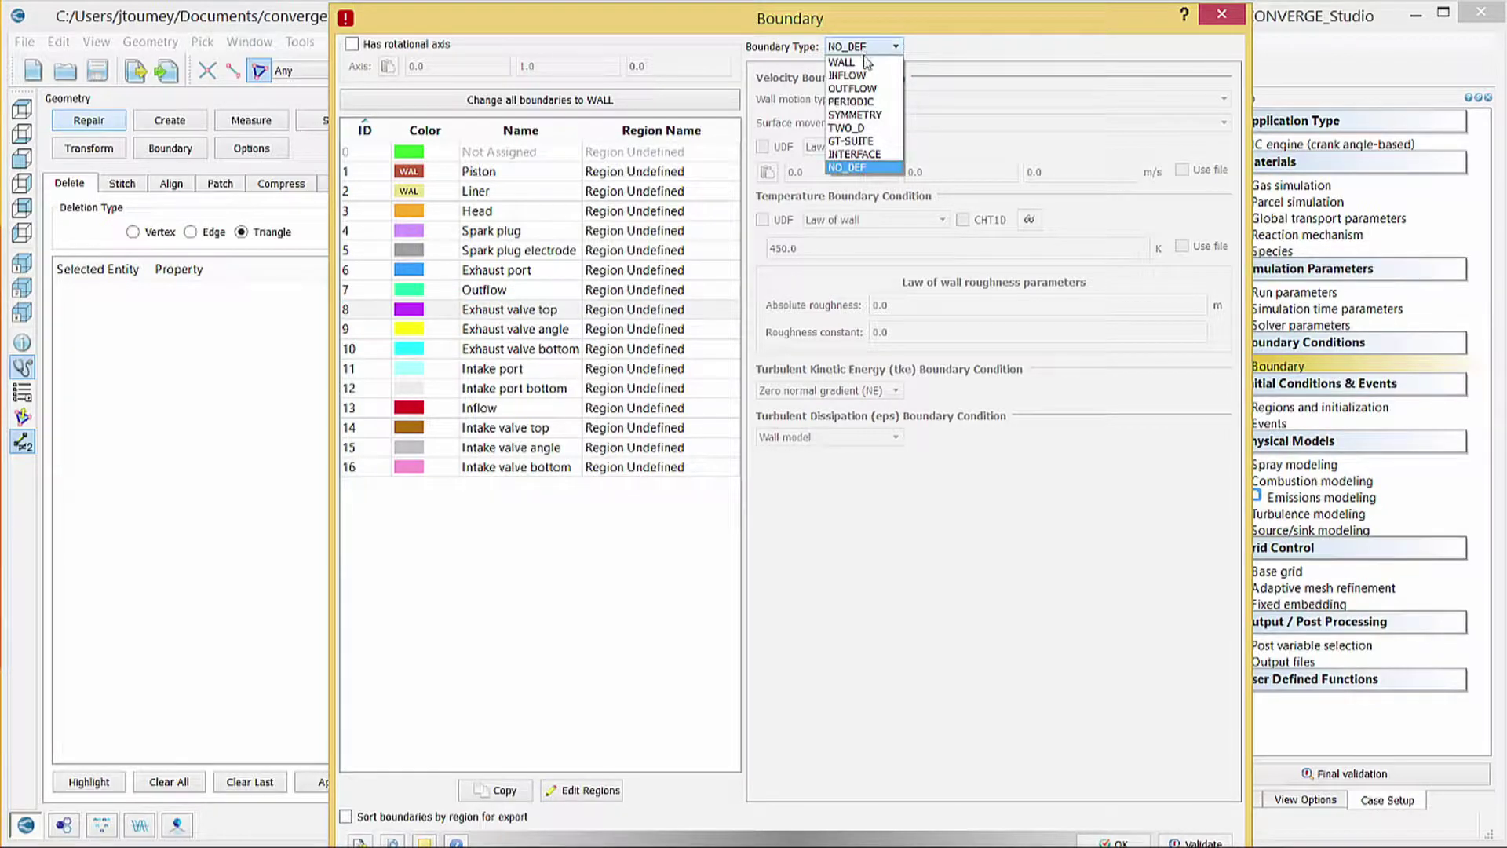
pyautogui.click(864, 62)
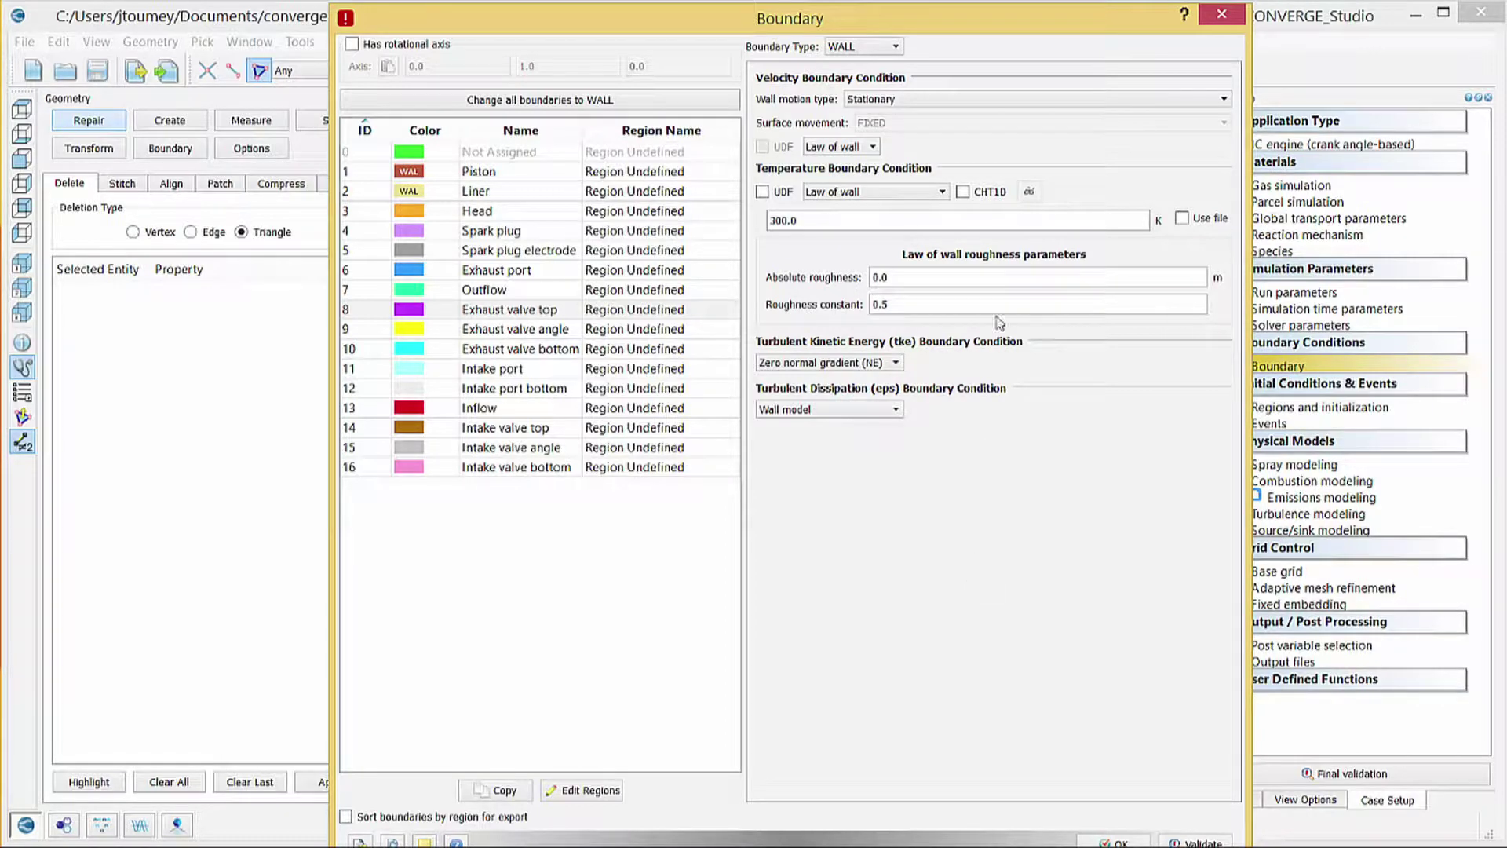
pyautogui.click(1010, 100)
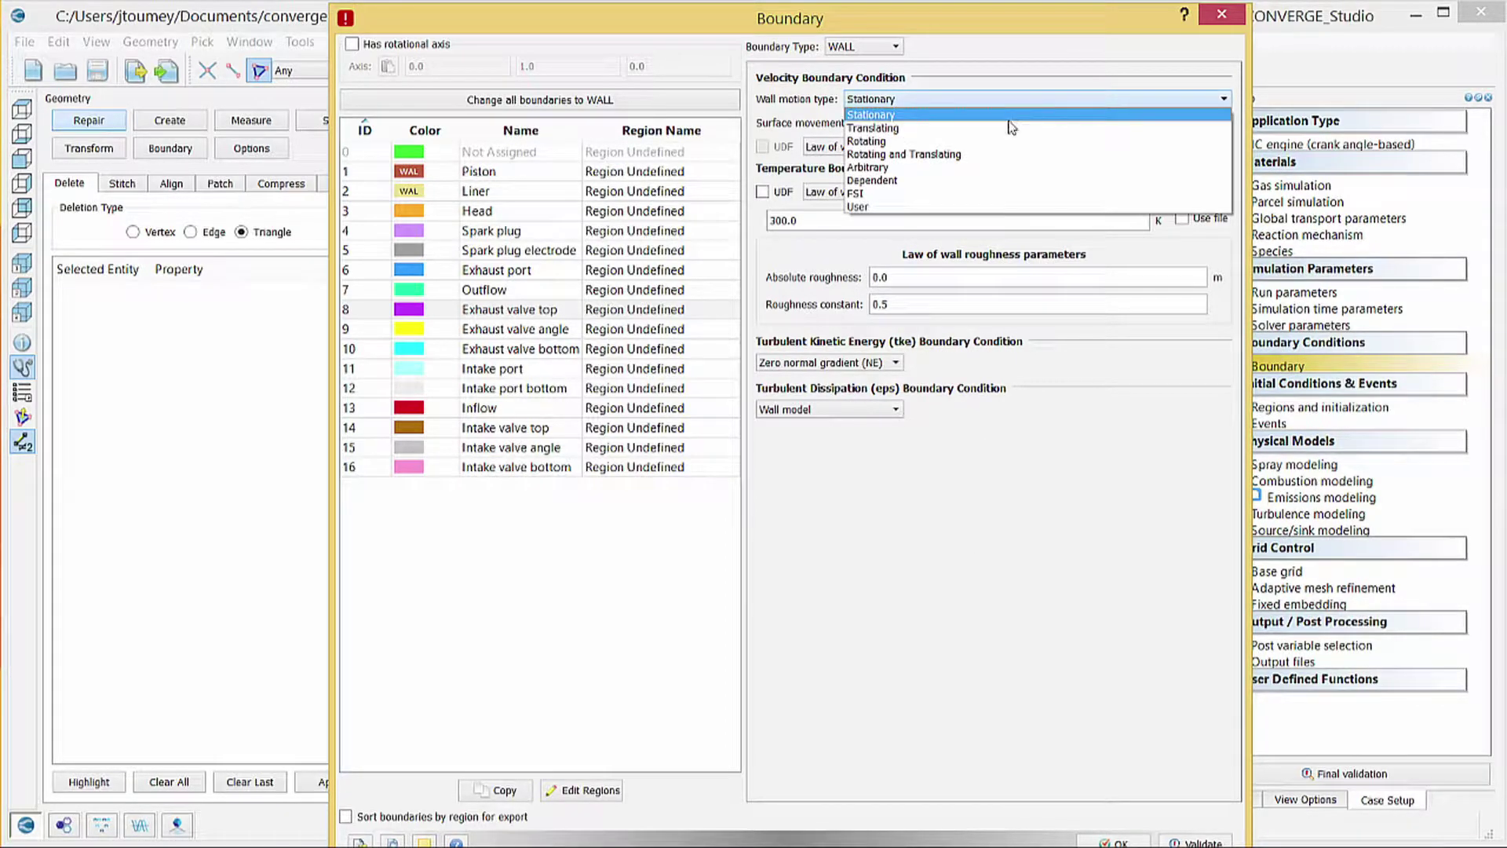
pyautogui.click(1007, 127)
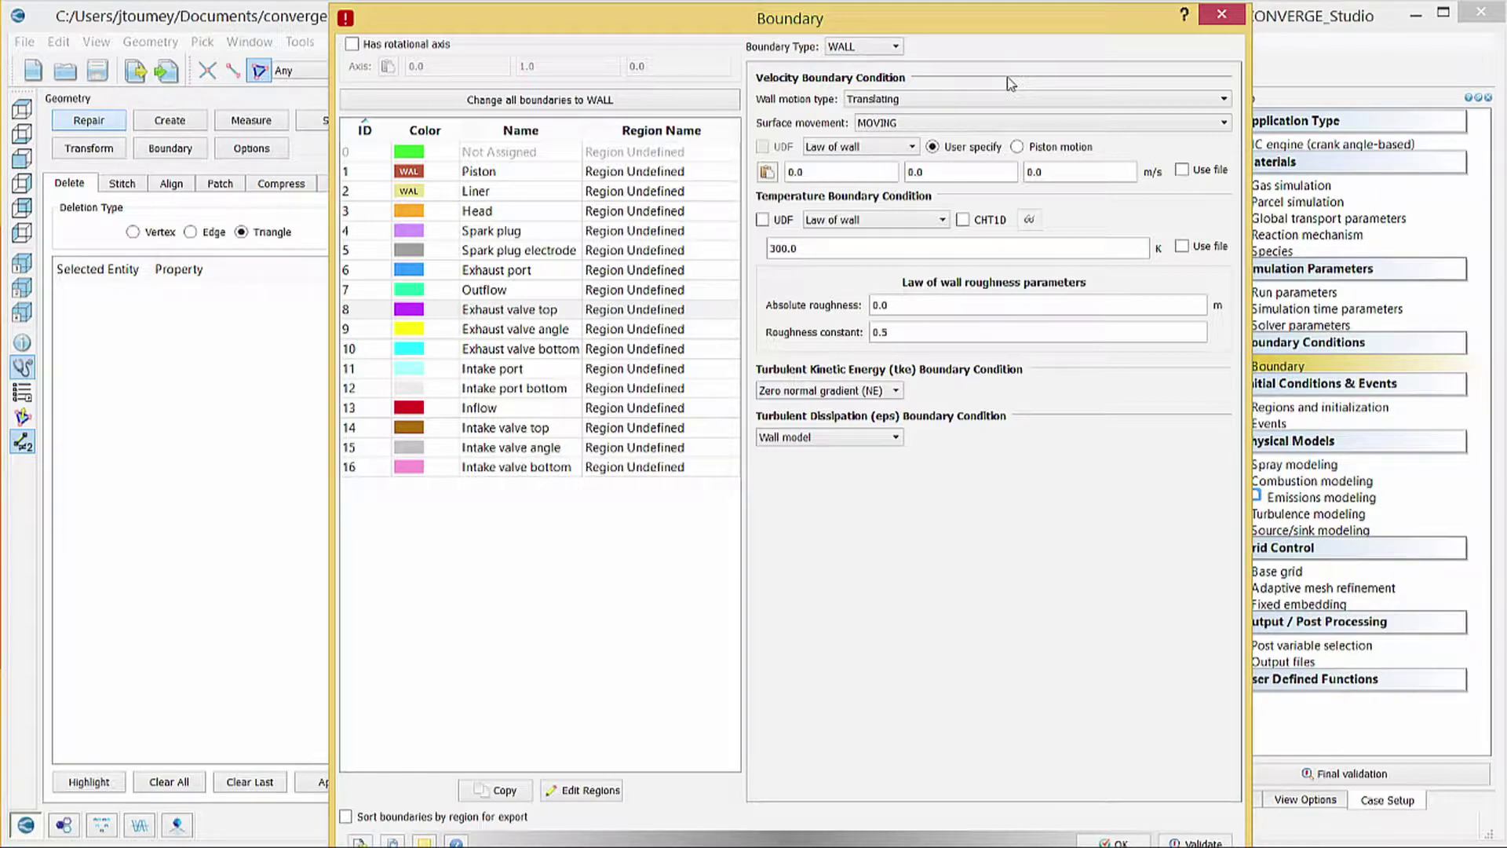
pyautogui.click(1180, 170)
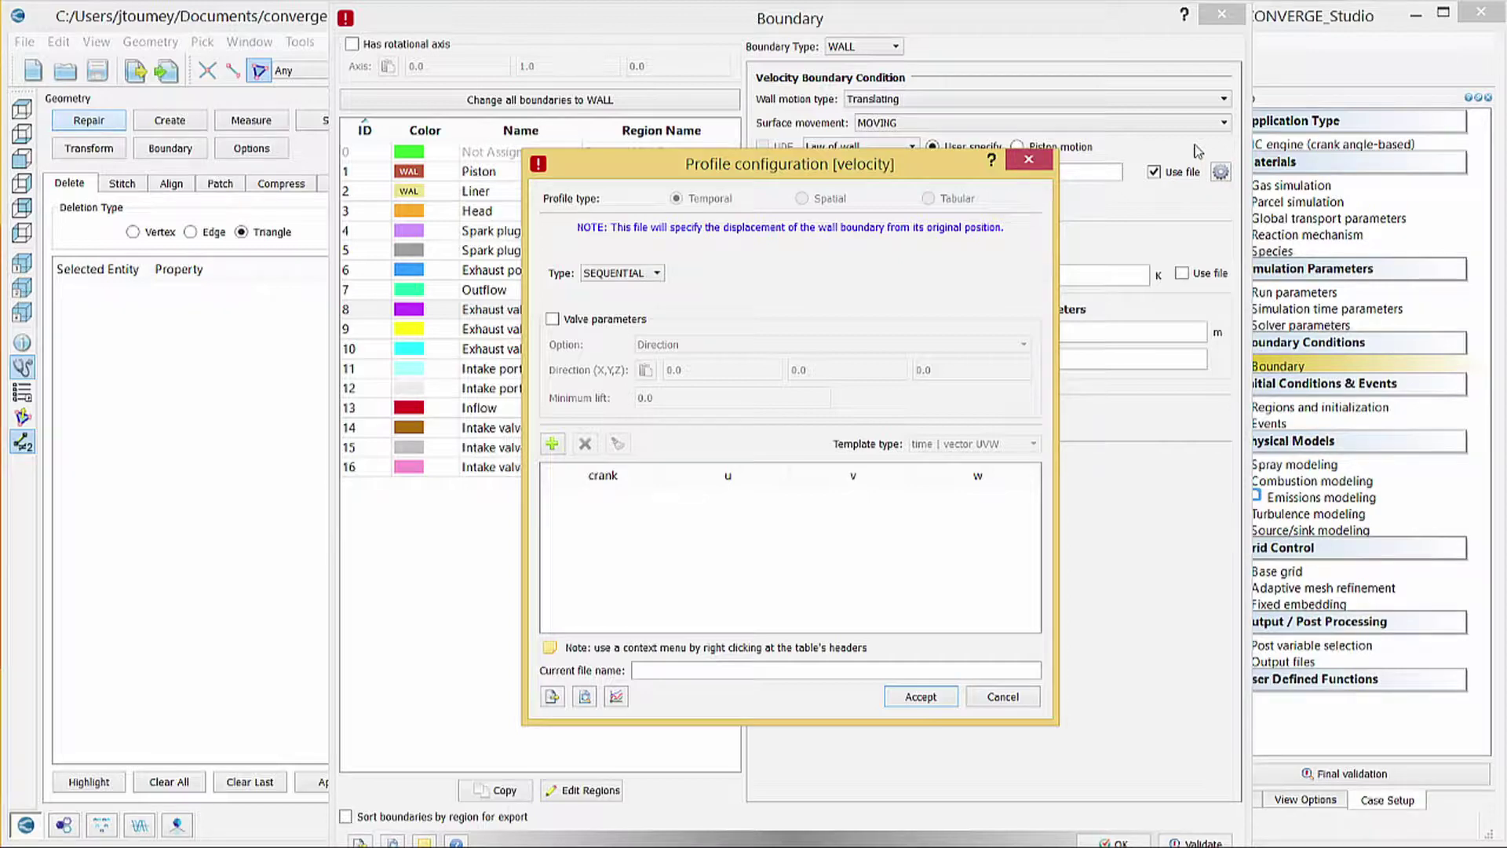
# - Import exhaust_lift.in from the SI8_engine_PFI_SAGE folder as the velocity profile and accept it
pyautogui.click(551, 696)
pyautogui.click(420, 205)
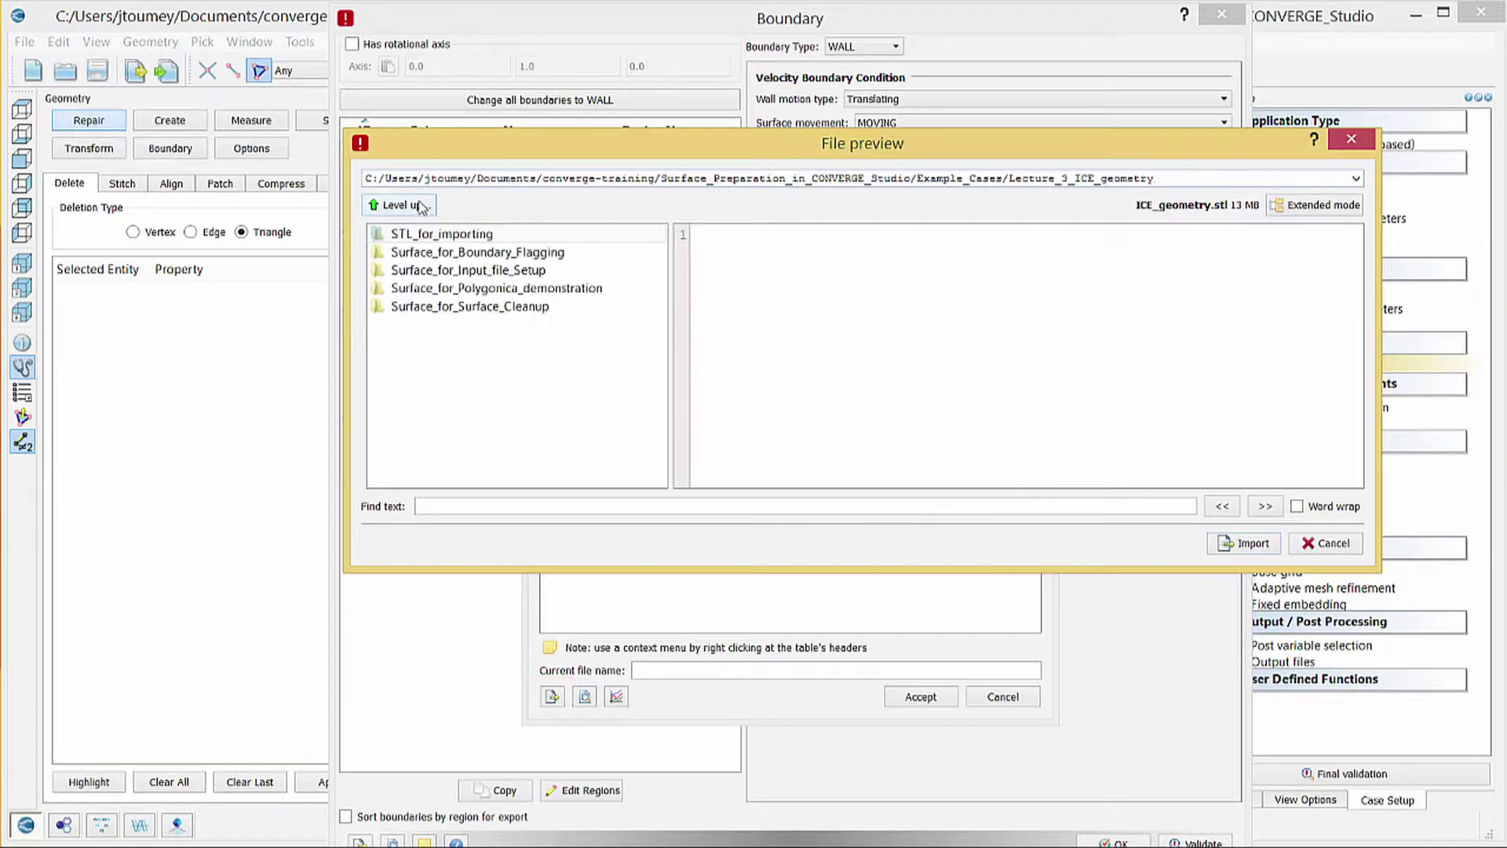
pyautogui.click(420, 206)
pyautogui.click(420, 206)
pyautogui.click(420, 206)
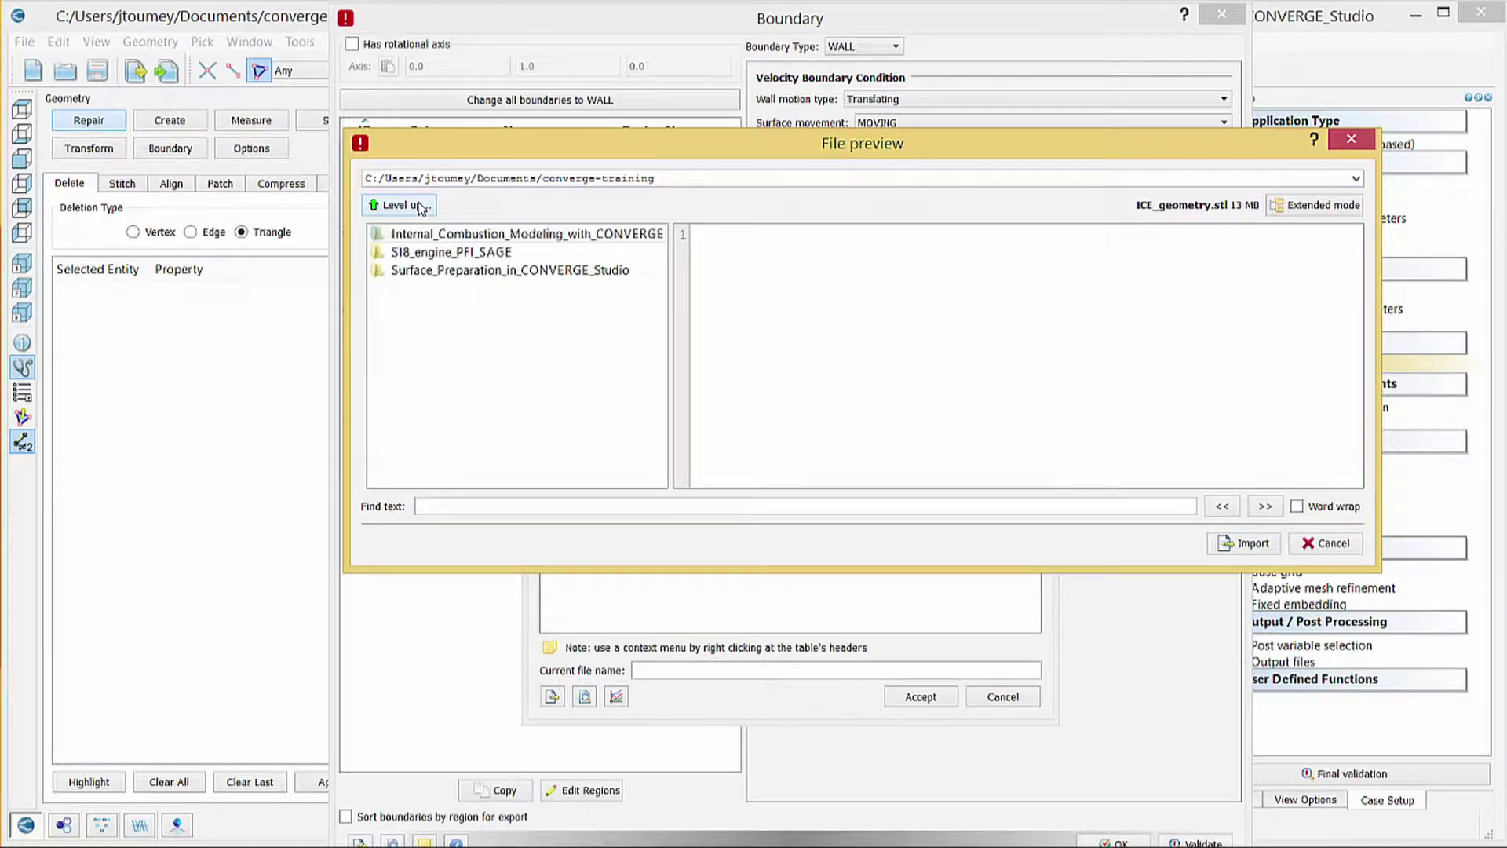
pyautogui.doubleClick(445, 252)
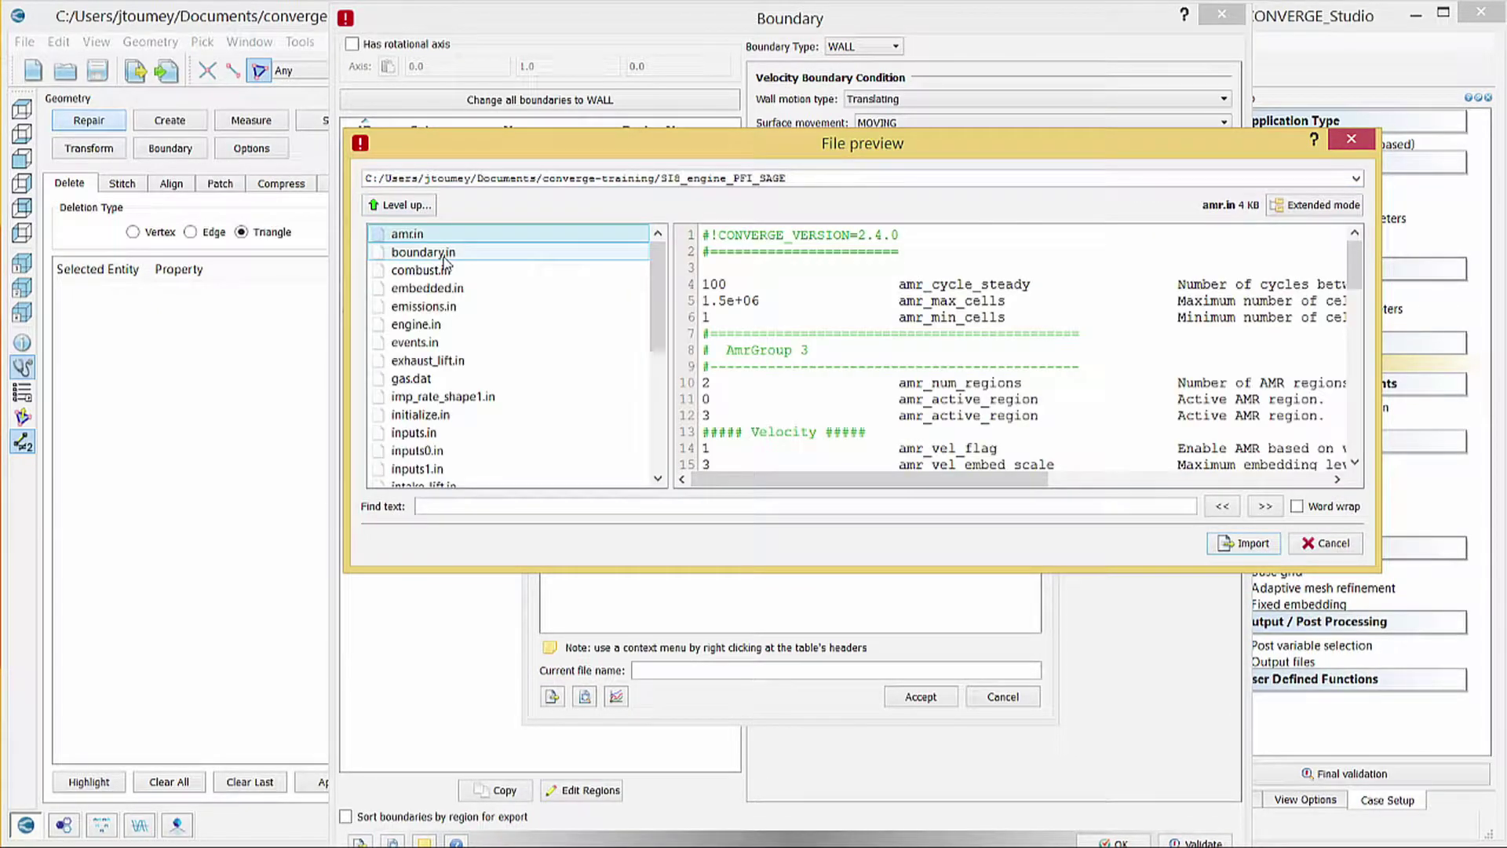
pyautogui.click(512, 369)
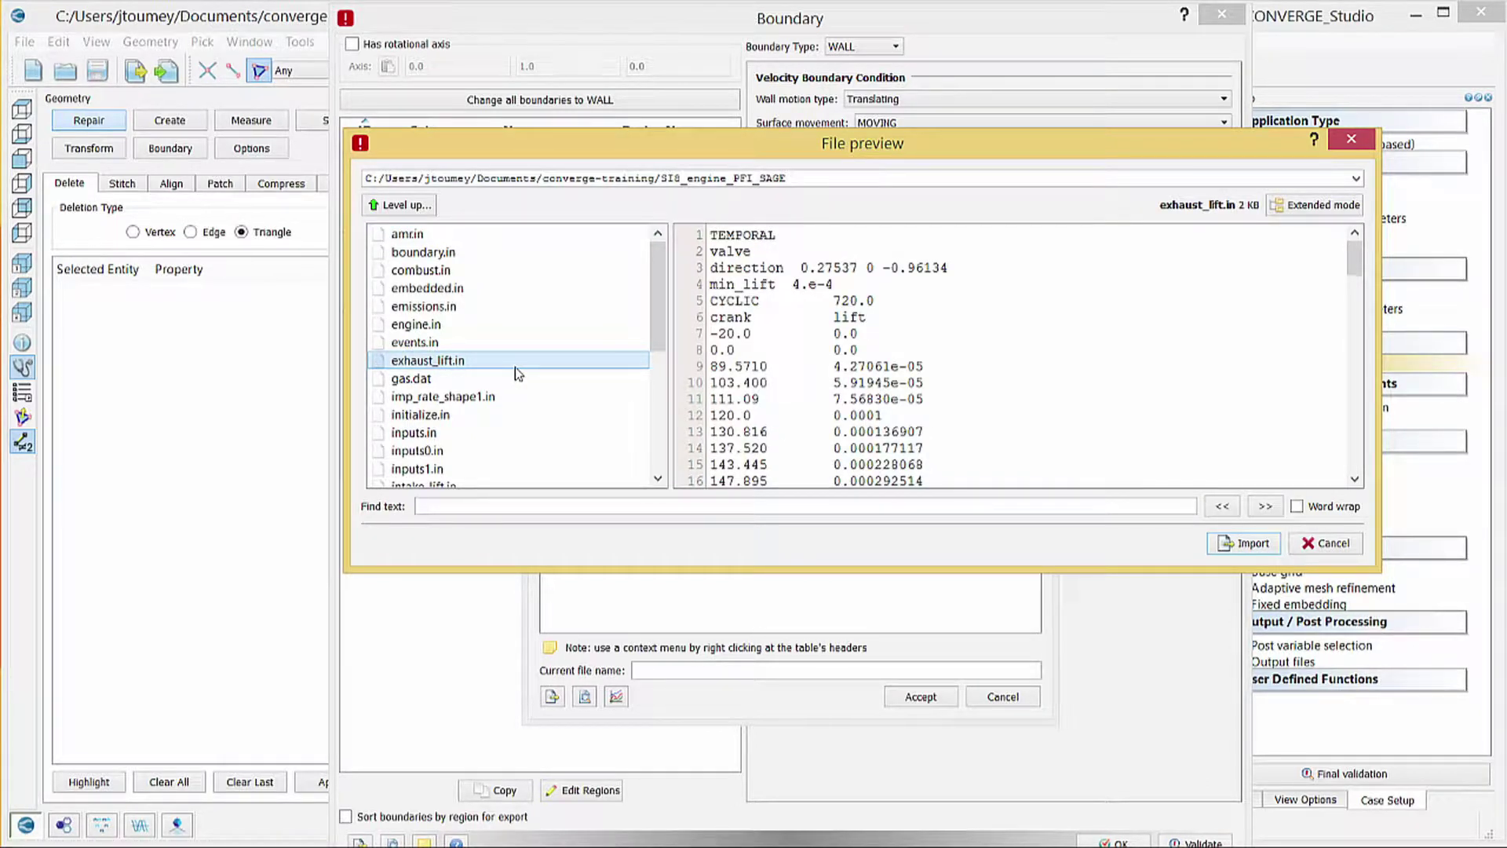
pyautogui.click(1243, 543)
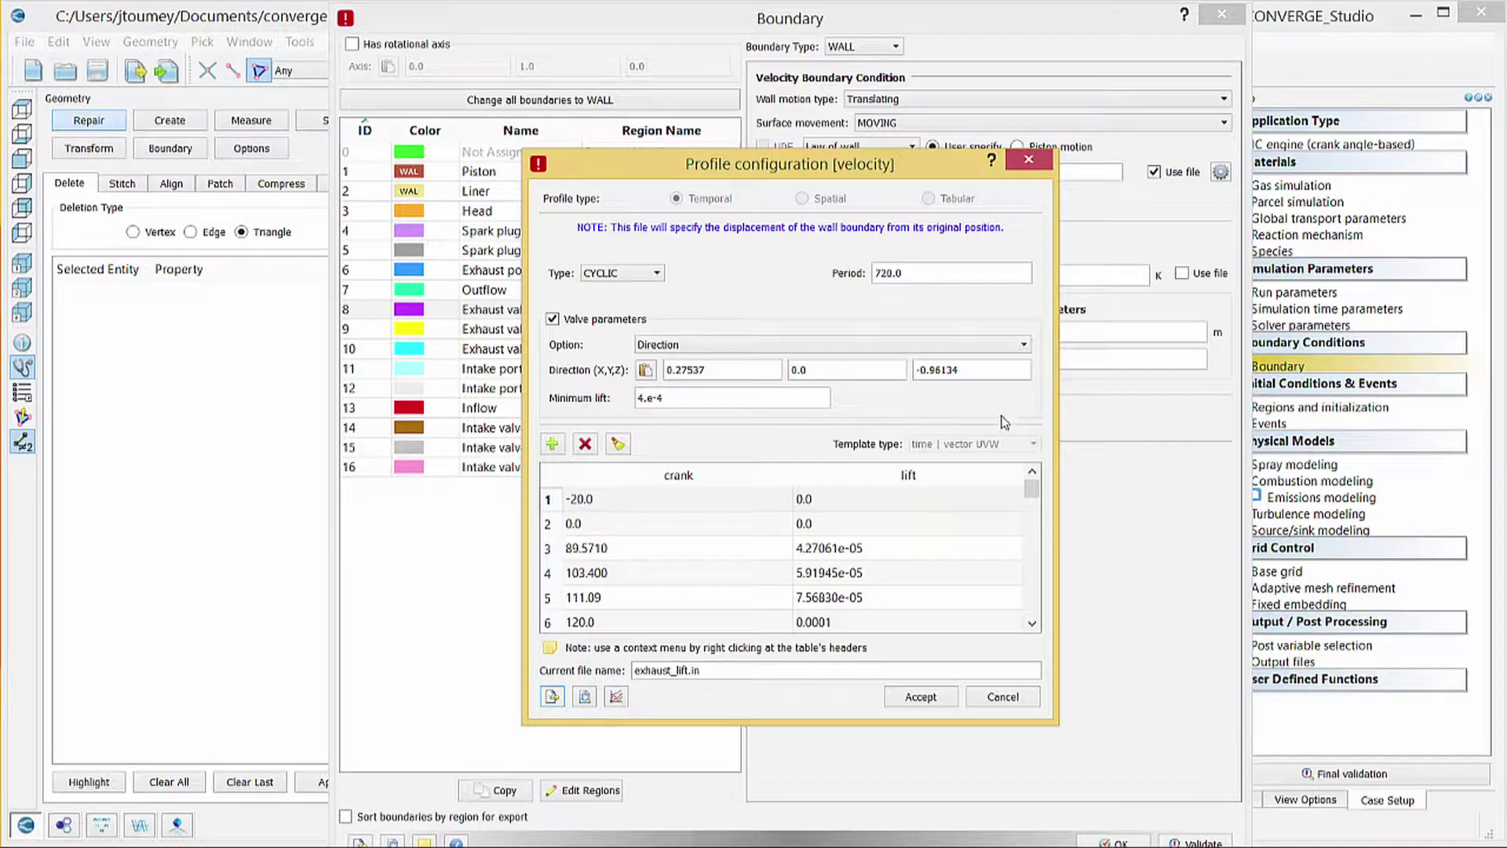
pyautogui.click(947, 700)
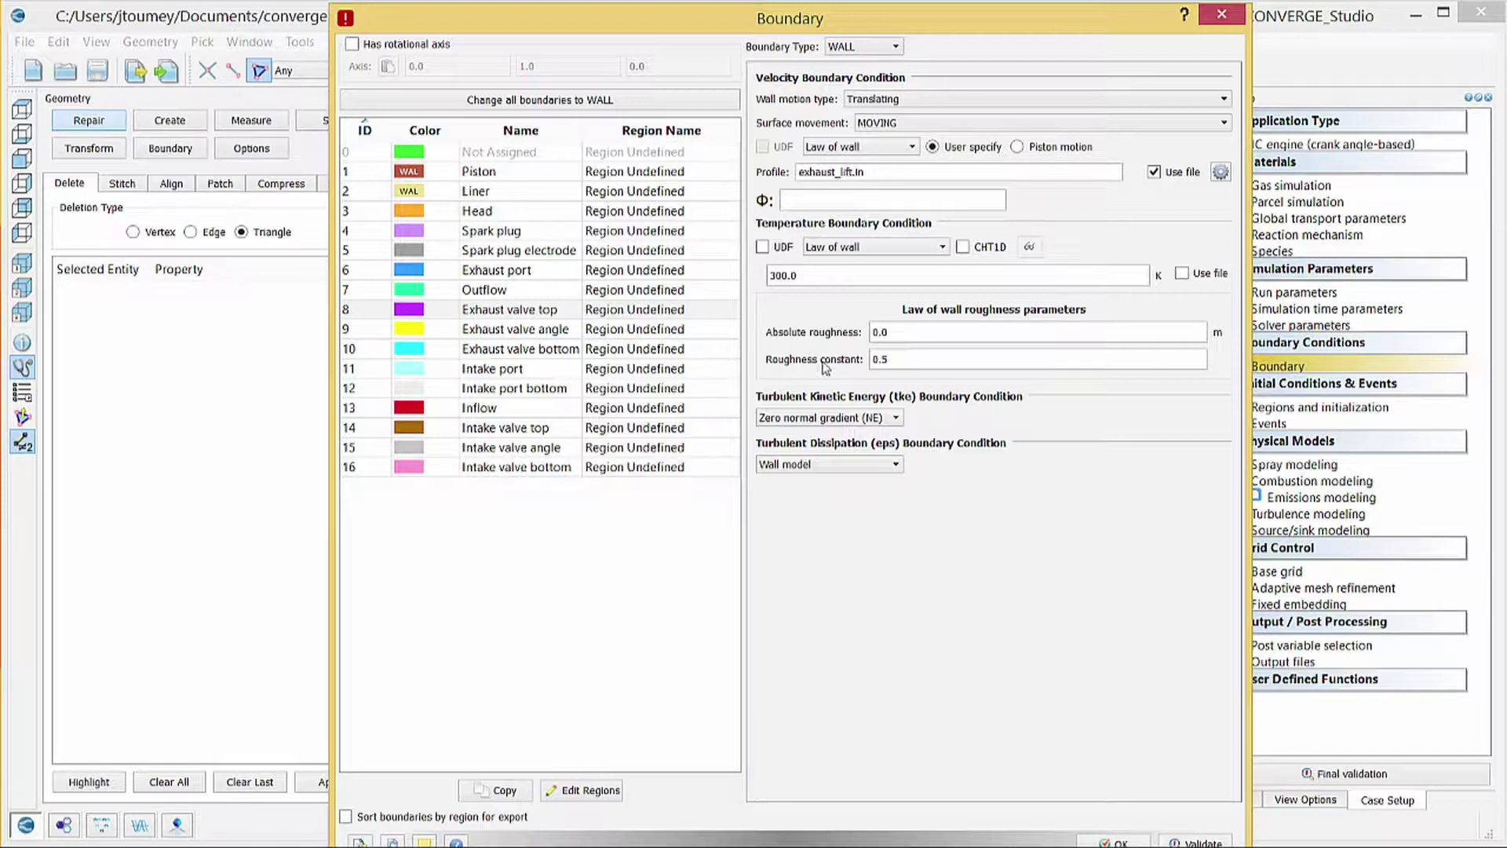
# - Set the exhaust valve wall to 525.0 K, roughness 0.0, and apply it to the angle and bottom rows
pyautogui.tripleClick(818, 279)
pyautogui.write('525.0')
pyautogui.press('Tab')
pyautogui.tripleClick(928, 361)
pyautogui.write('0.0')
pyautogui.press('Tab')
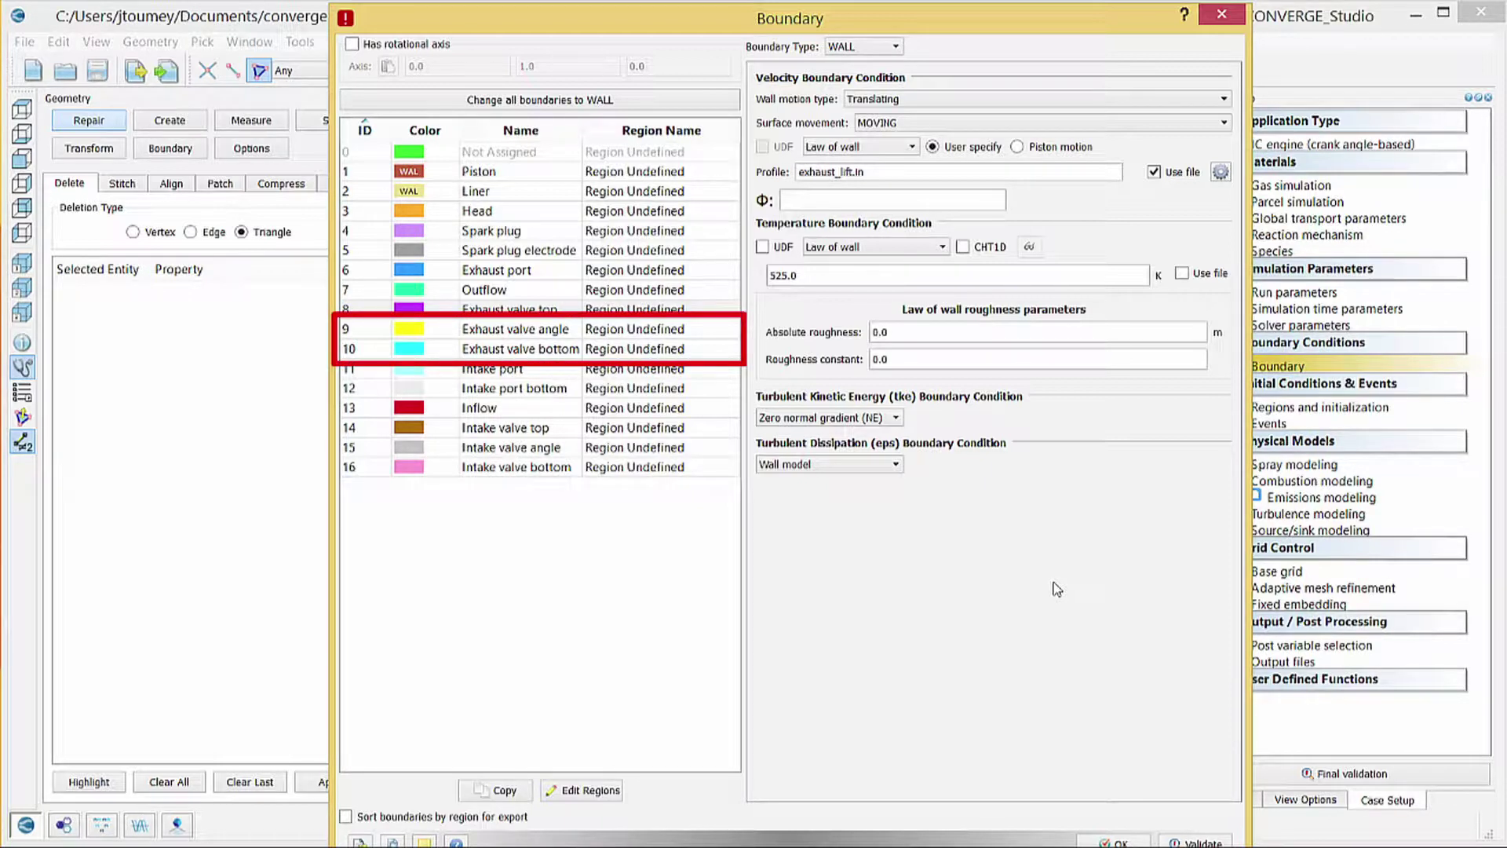
pyautogui.press('Down')
pyautogui.press('Down')
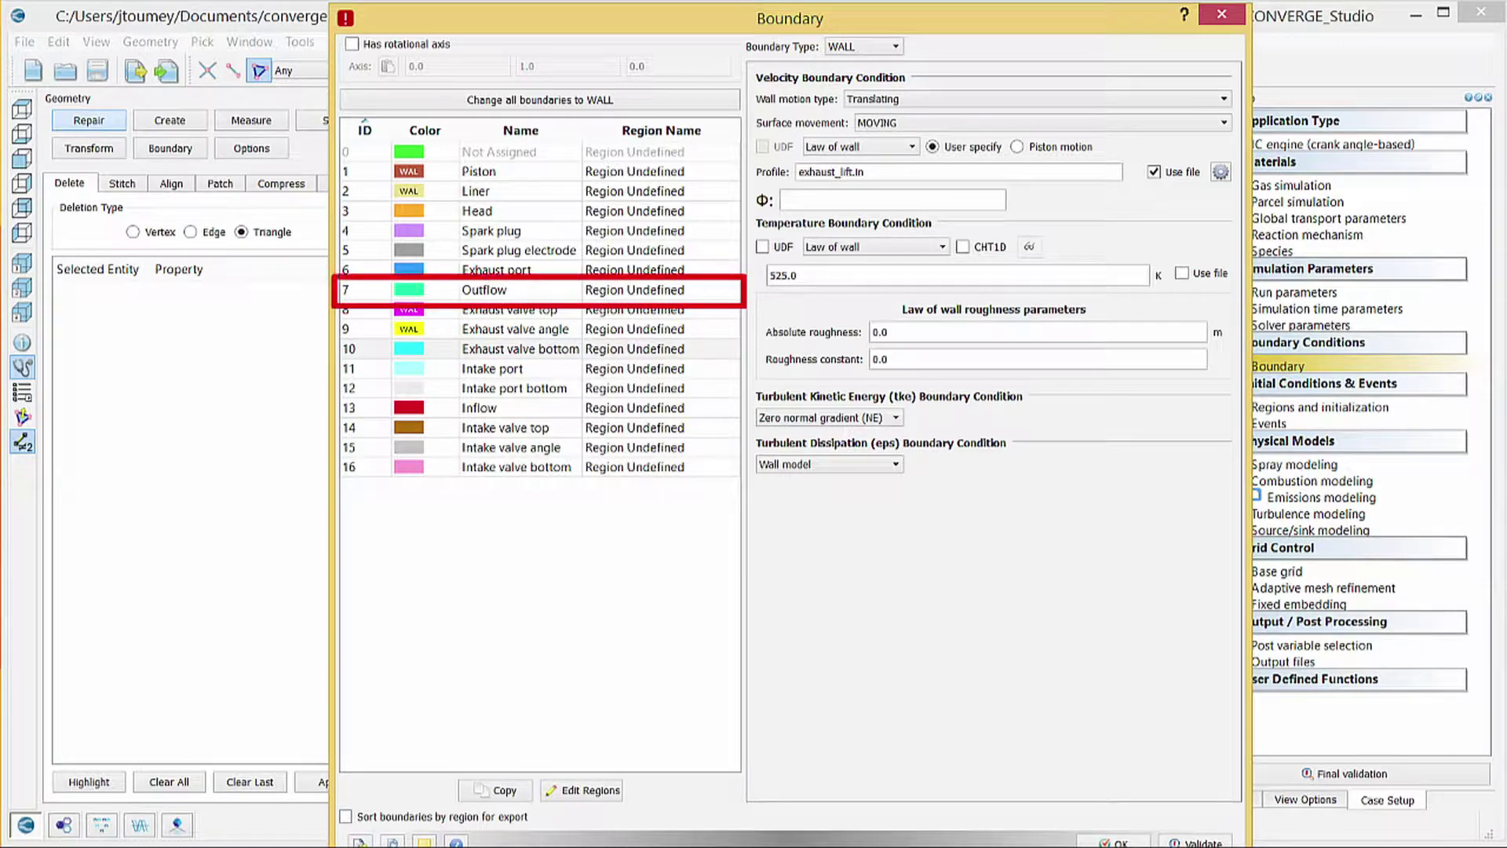
# - Change the Outflow row's Boundary Type to OUTFLOW
pyautogui.click(526, 295)
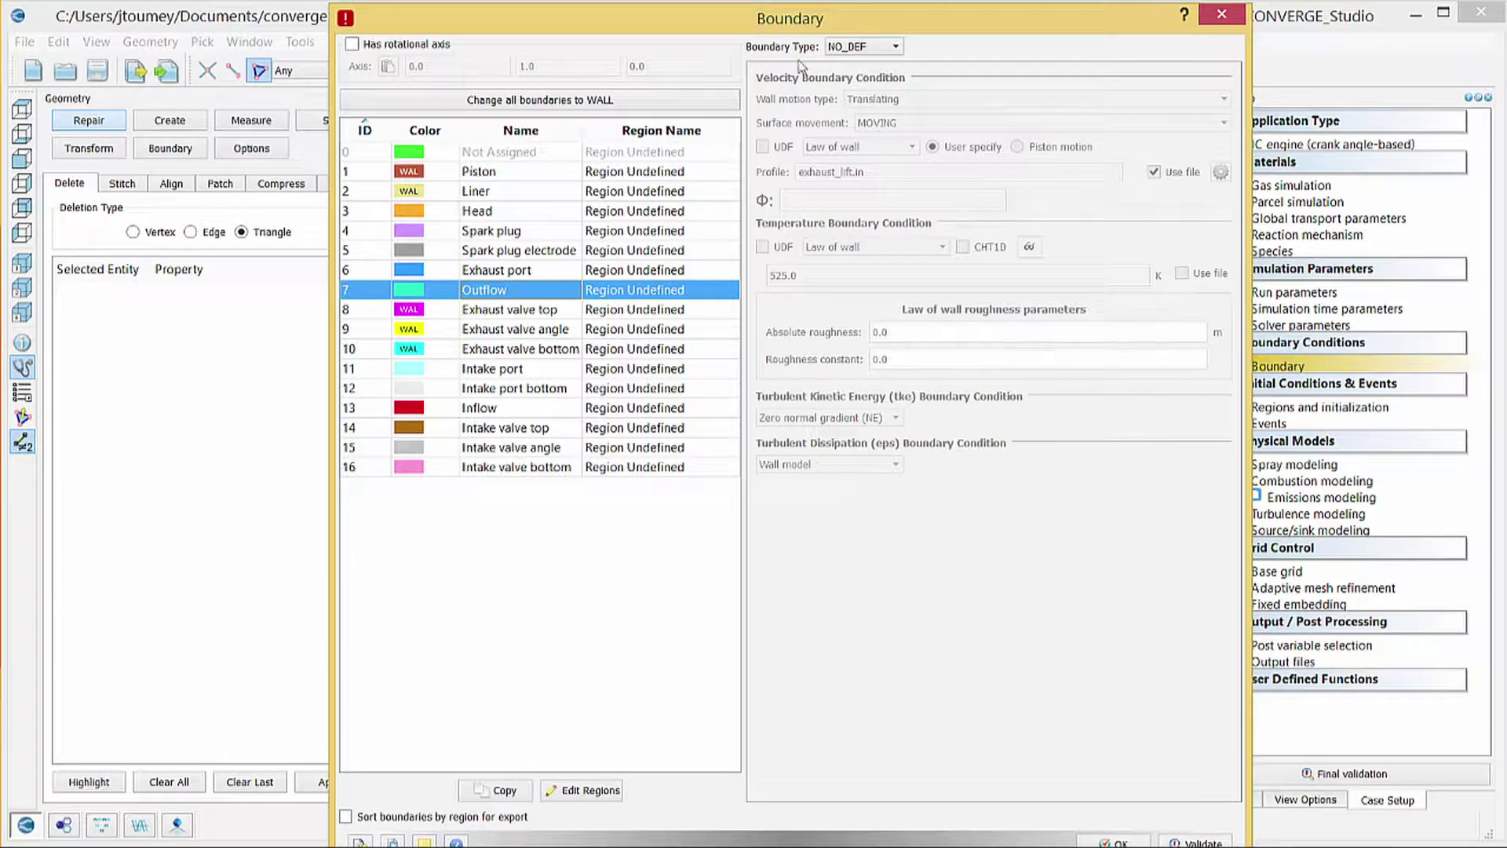
pyautogui.click(846, 46)
pyautogui.click(864, 70)
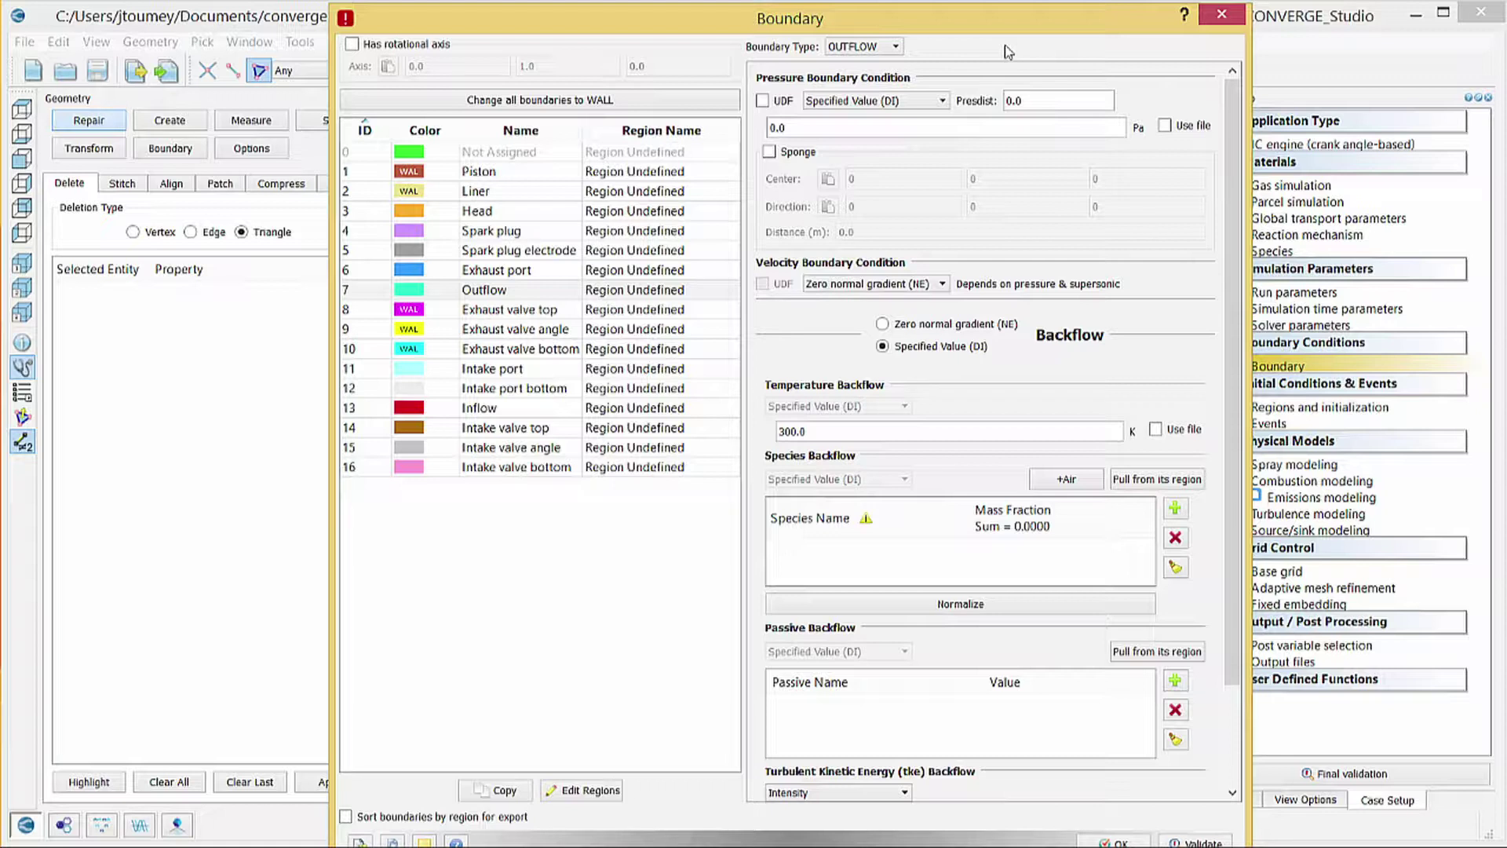
# - Enter 101325 Pa as the outflow pressure and switch it to a file-driven profile
pyautogui.doubleClick(968, 132)
pyautogui.write('101325')
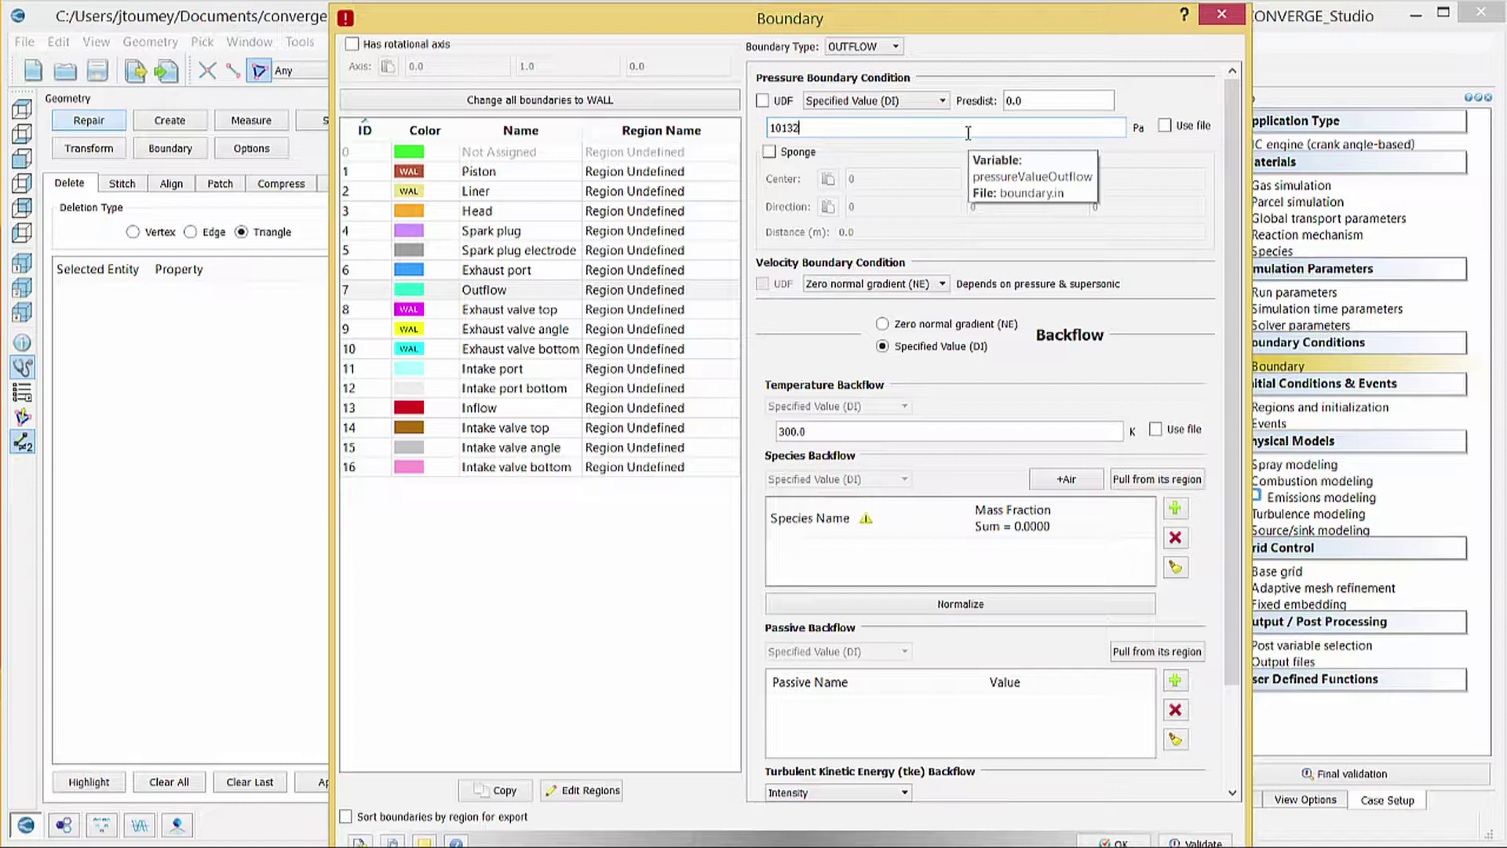
pyautogui.click(1167, 150)
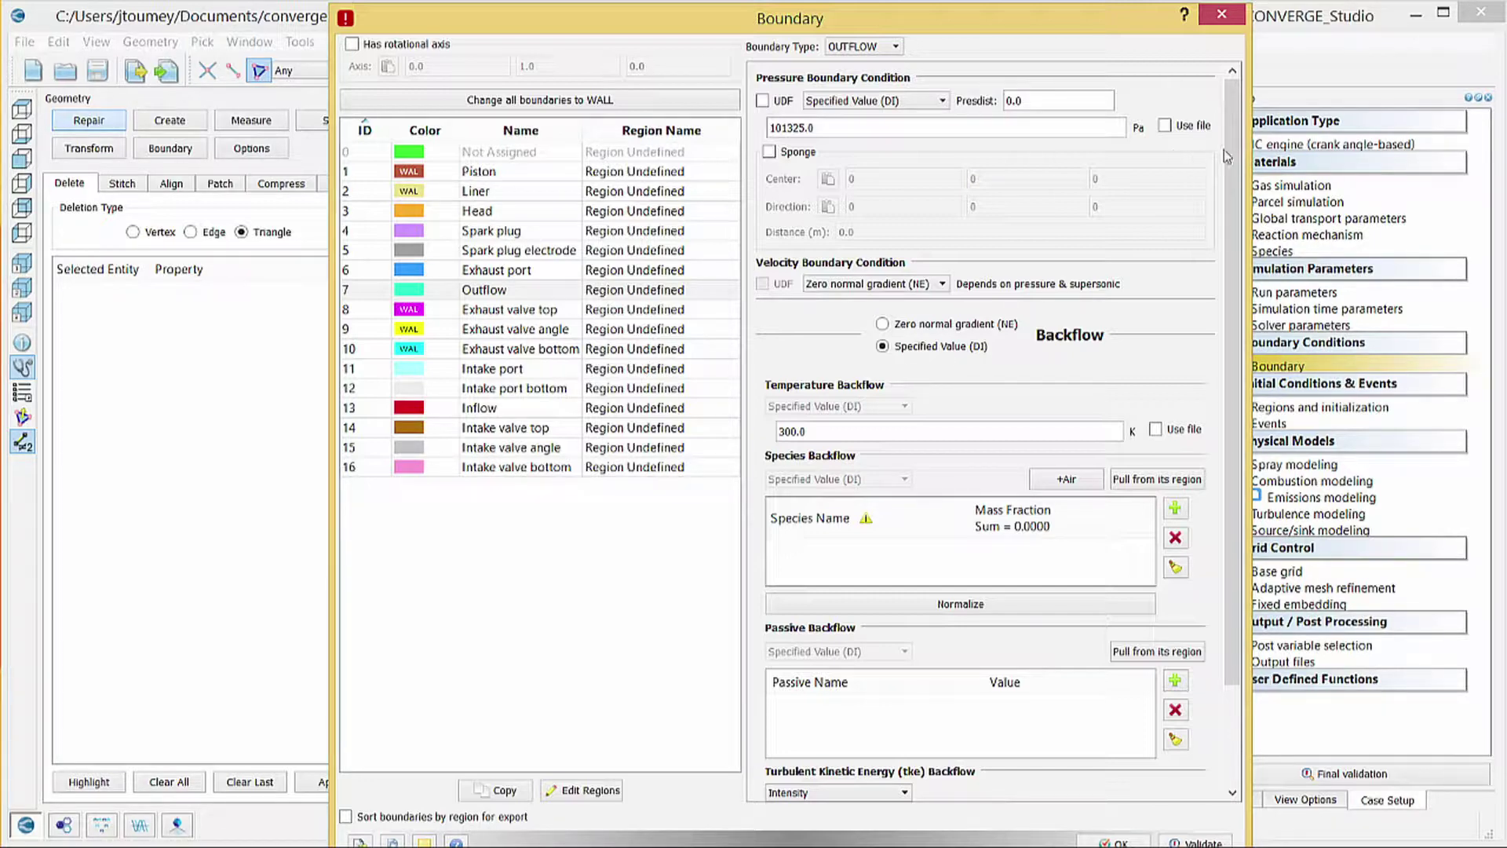
pyautogui.click(1165, 126)
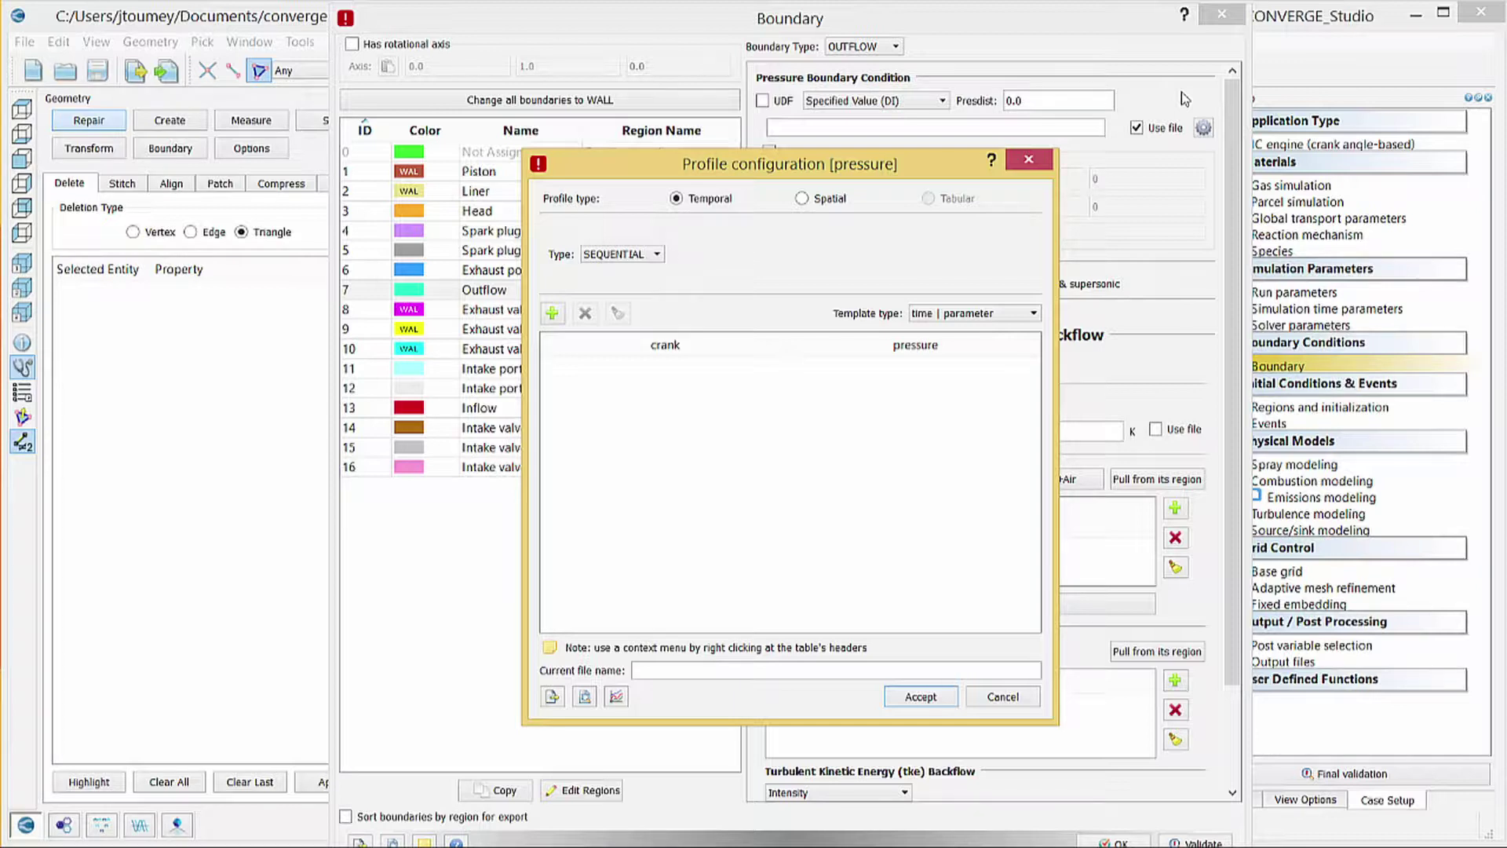
# - Make the pressure profile CYCLIC with period 720 and add two table rows
pyautogui.click(642, 256)
pyautogui.click(637, 283)
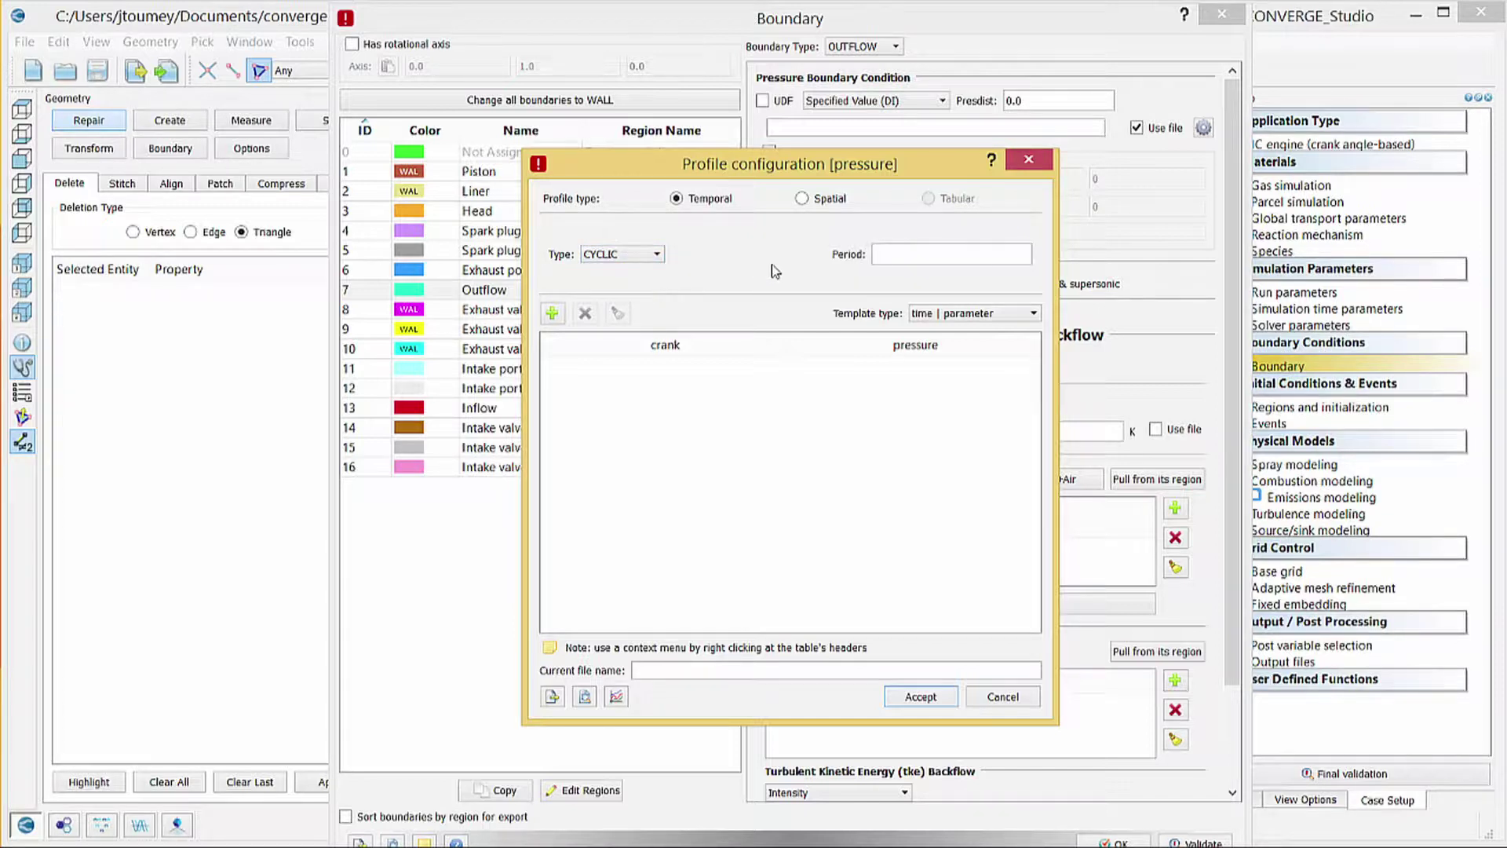
pyautogui.click(903, 252)
pyautogui.write('720')
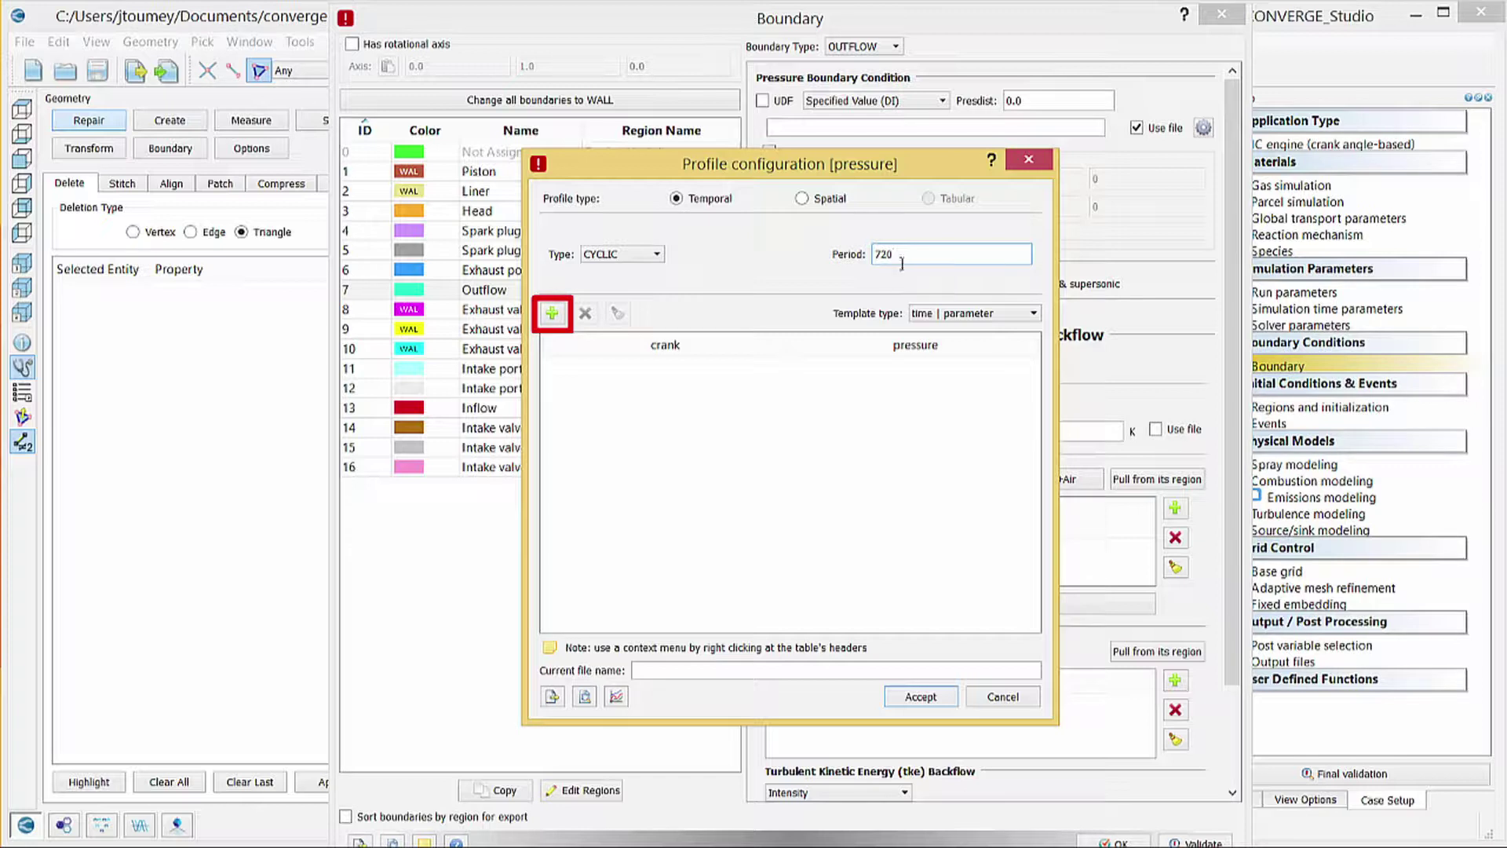
pyautogui.click(551, 314)
pyautogui.click(552, 314)
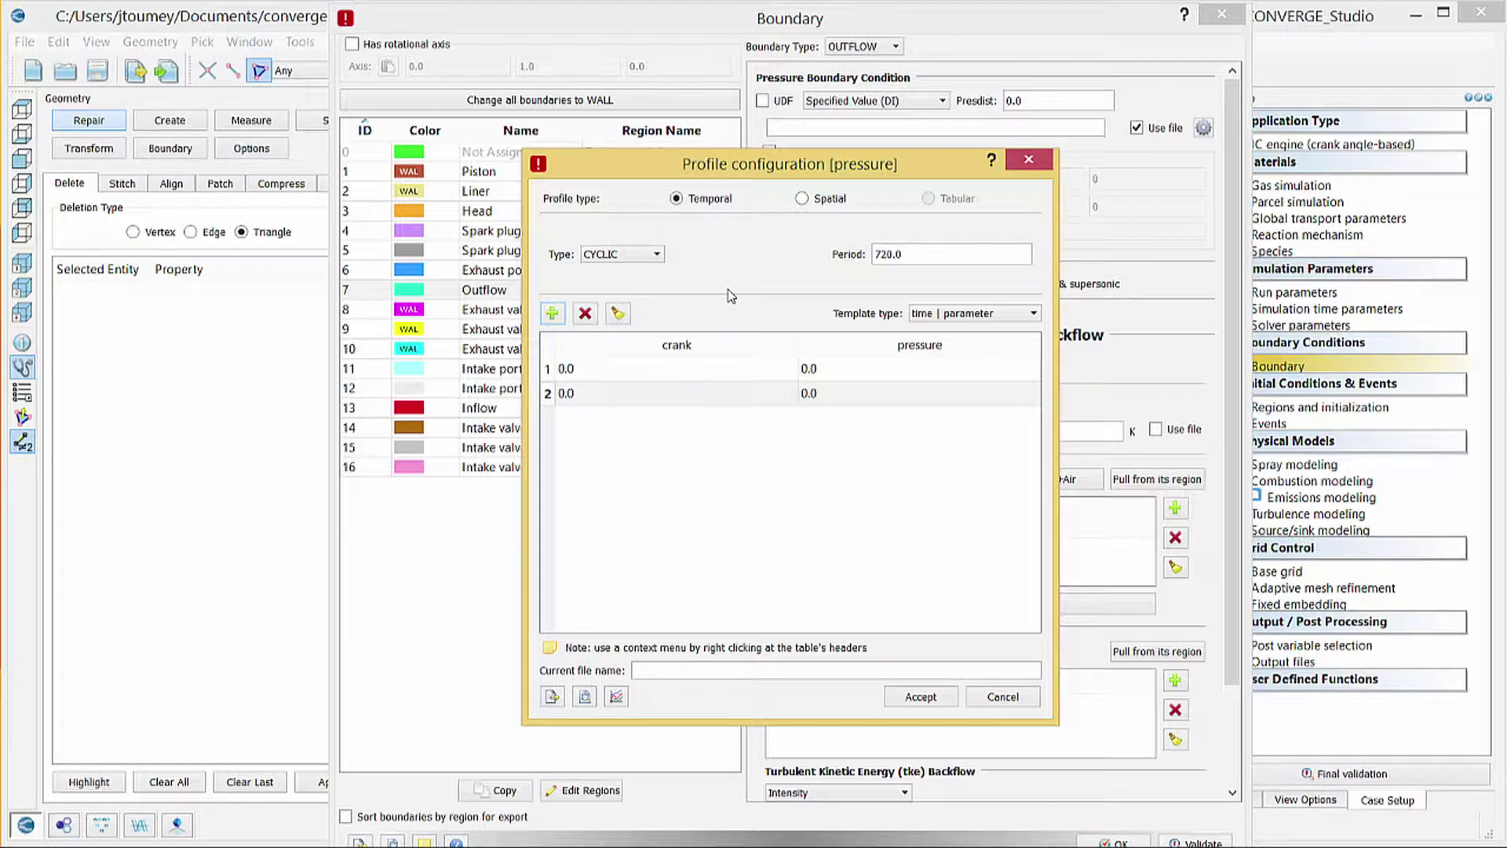
# - Fill the table with pressure 101325 at crank 0 and at crank 720
pyautogui.click(817, 368)
pyautogui.doubleClick(816, 368)
pyautogui.moveTo(810, 368); pyautogui.dragTo(822, 366)
pyautogui.doubleClick(822, 366)
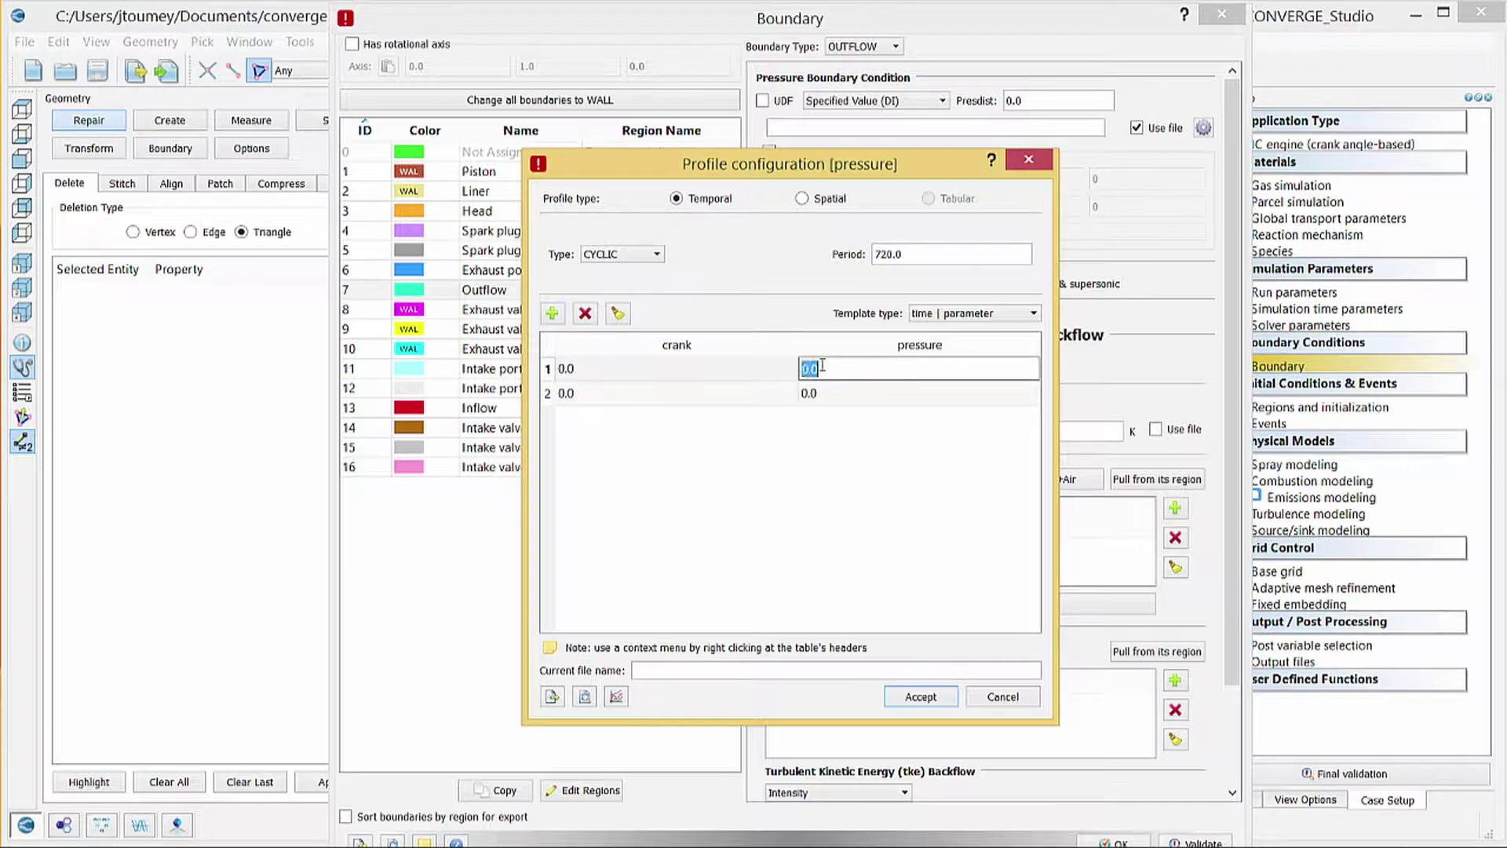
pyautogui.write('101325')
pyautogui.click(768, 449)
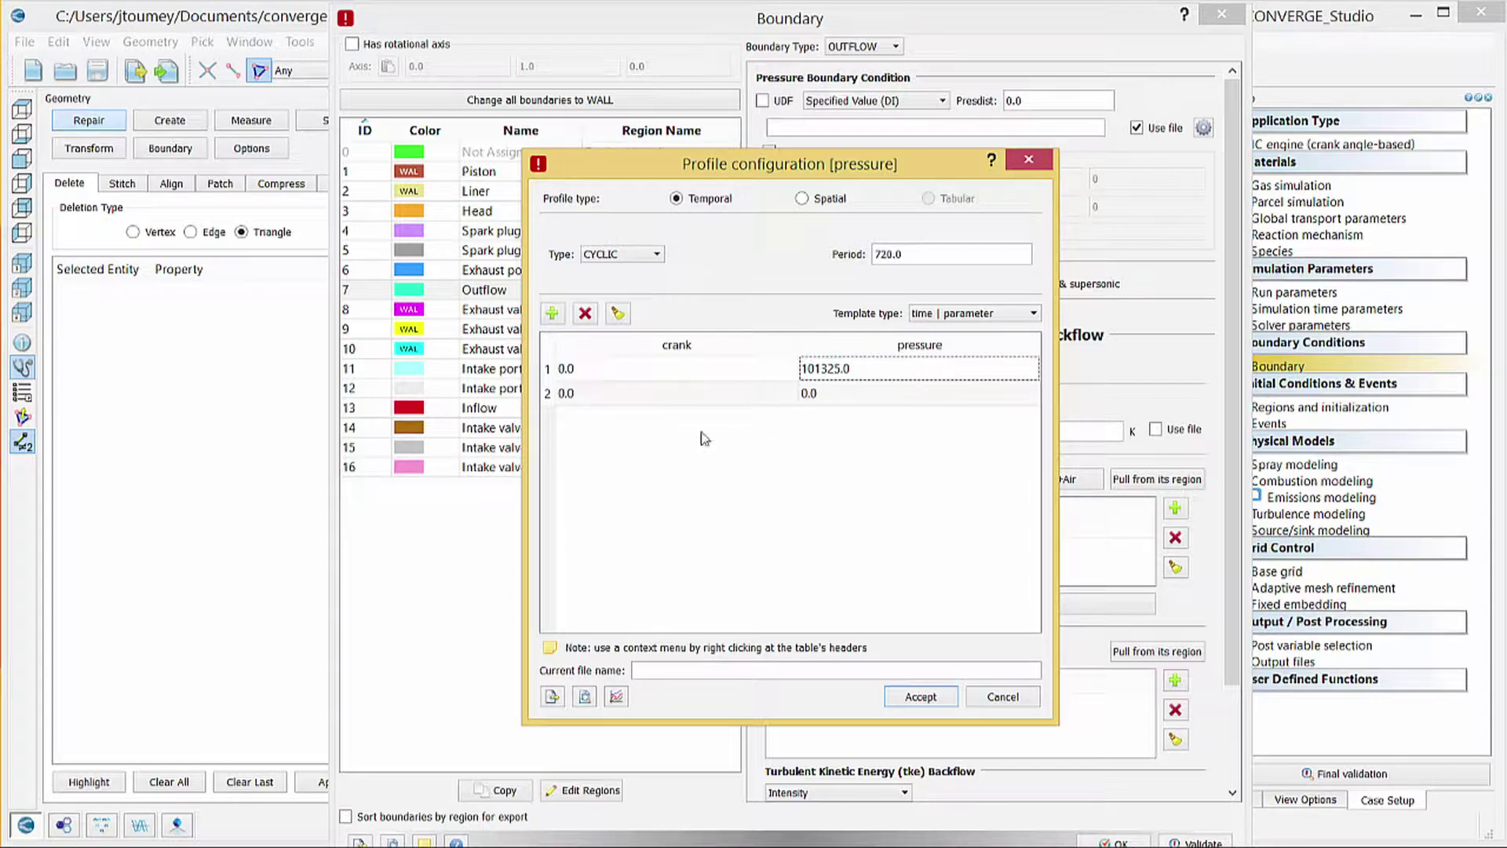
pyautogui.doubleClick(677, 393)
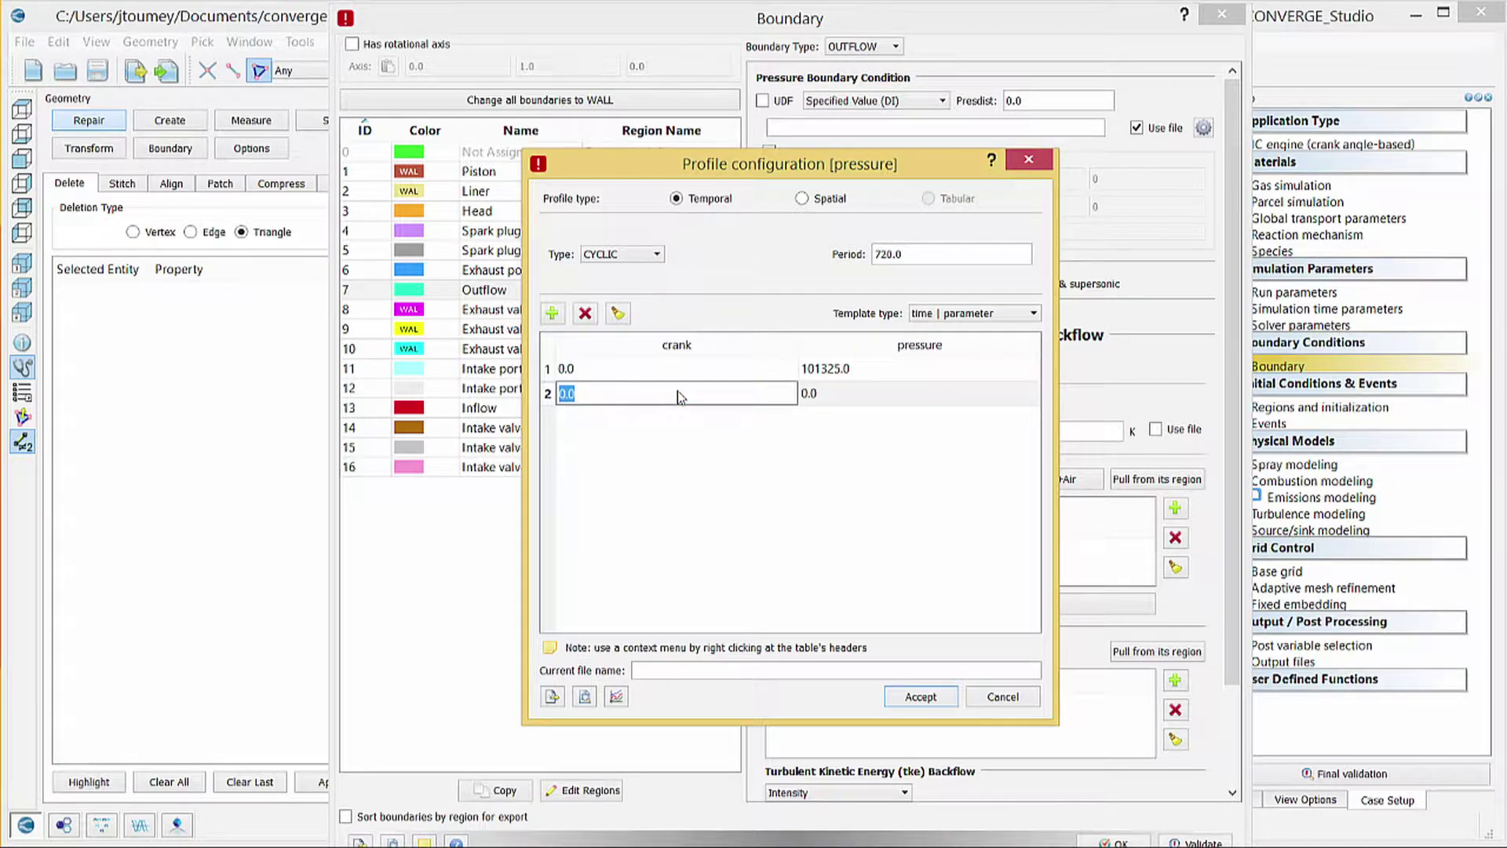
pyautogui.write('720')
pyautogui.doubleClick(834, 393)
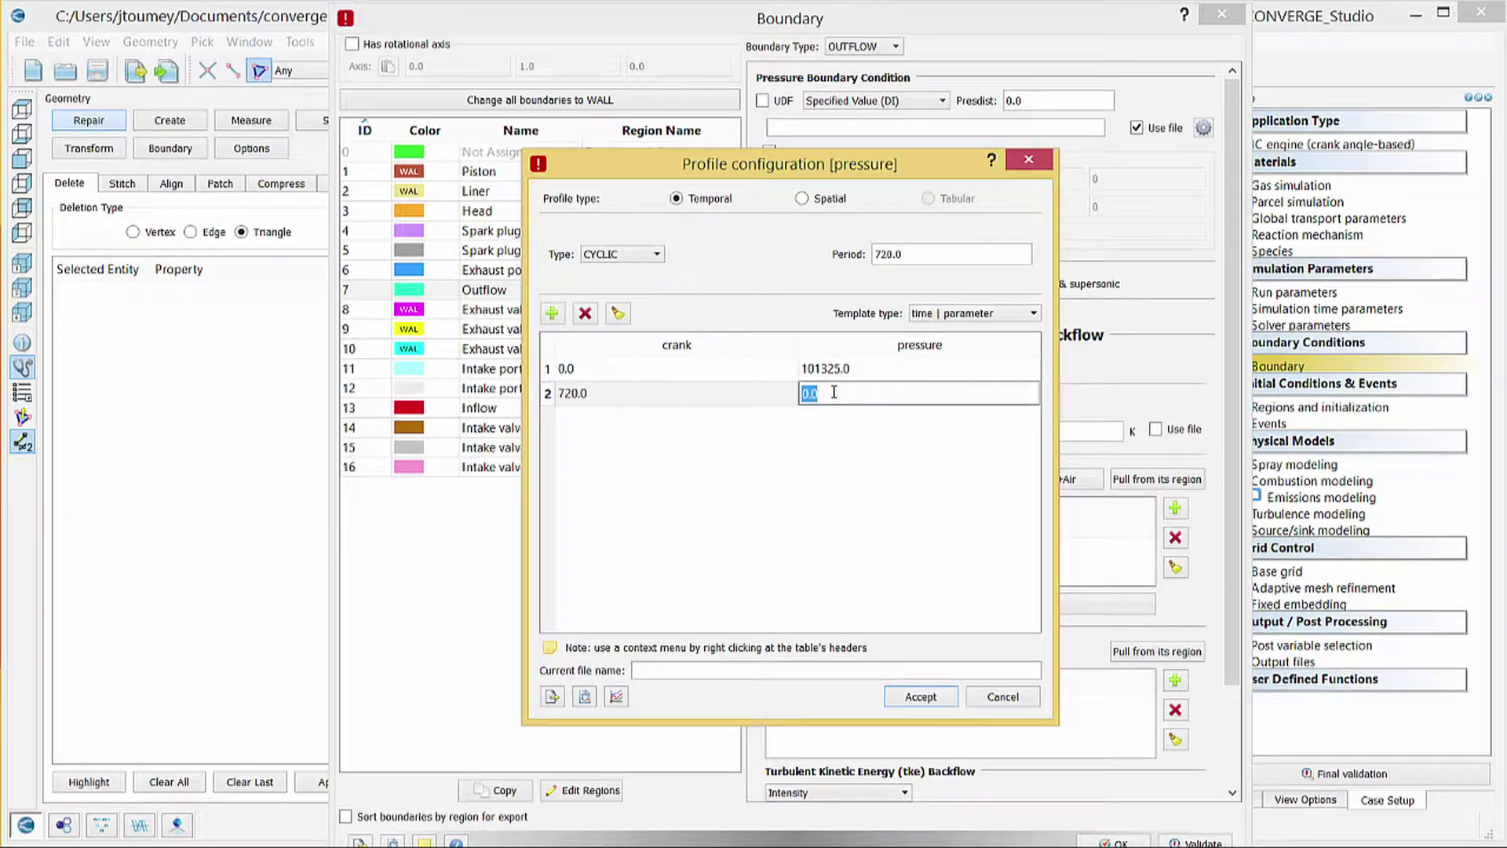
pyautogui.write('101325')
pyautogui.press('Return')
pyautogui.click(891, 506)
# - Name the profile file outflow_pressure.in and accept it
pyautogui.click(756, 670)
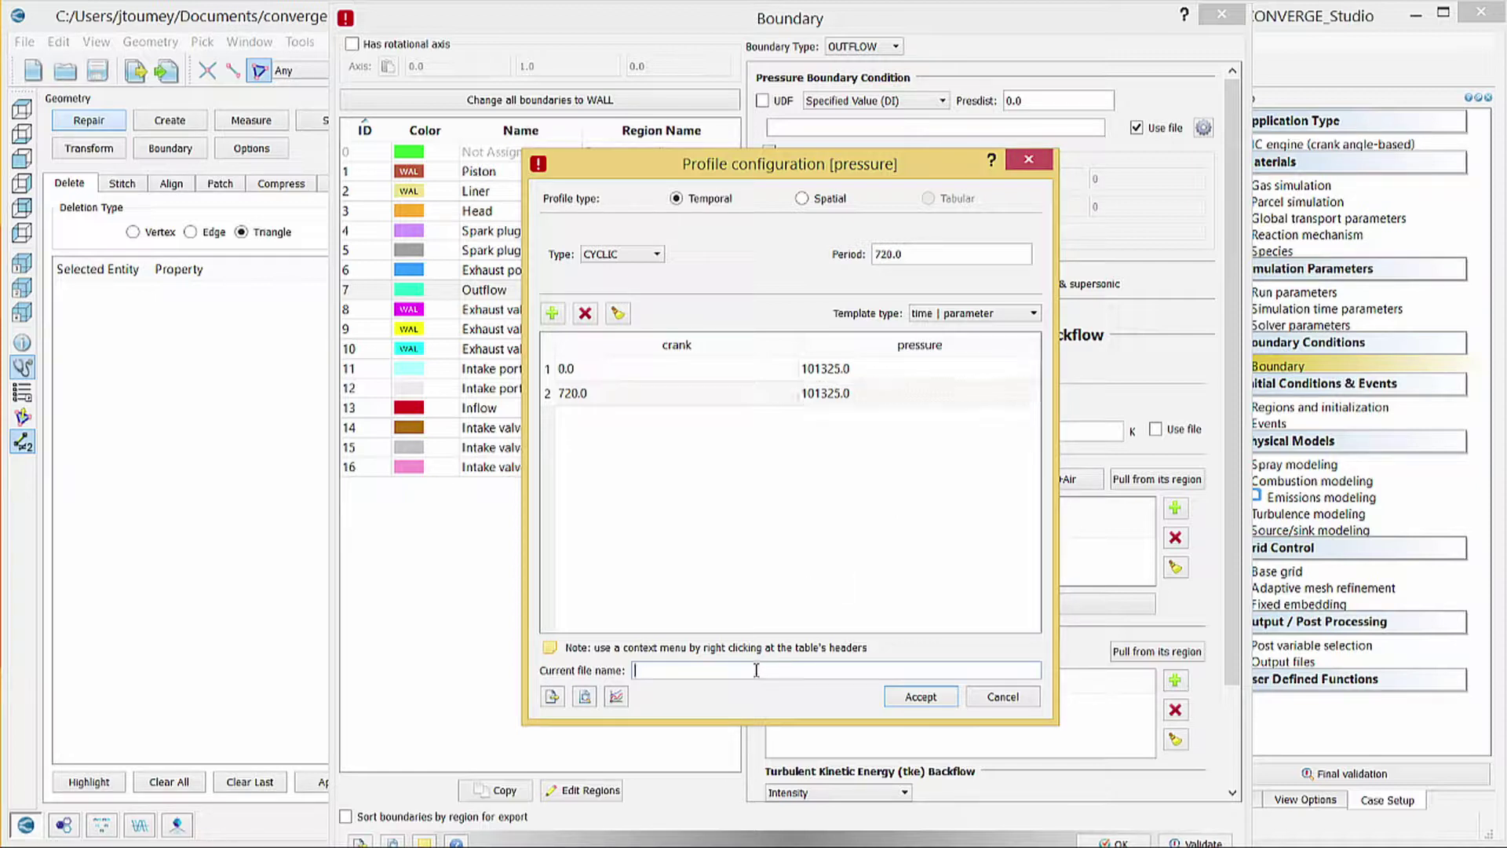
pyautogui.write('outflow_pressure.in')
pyautogui.click(917, 697)
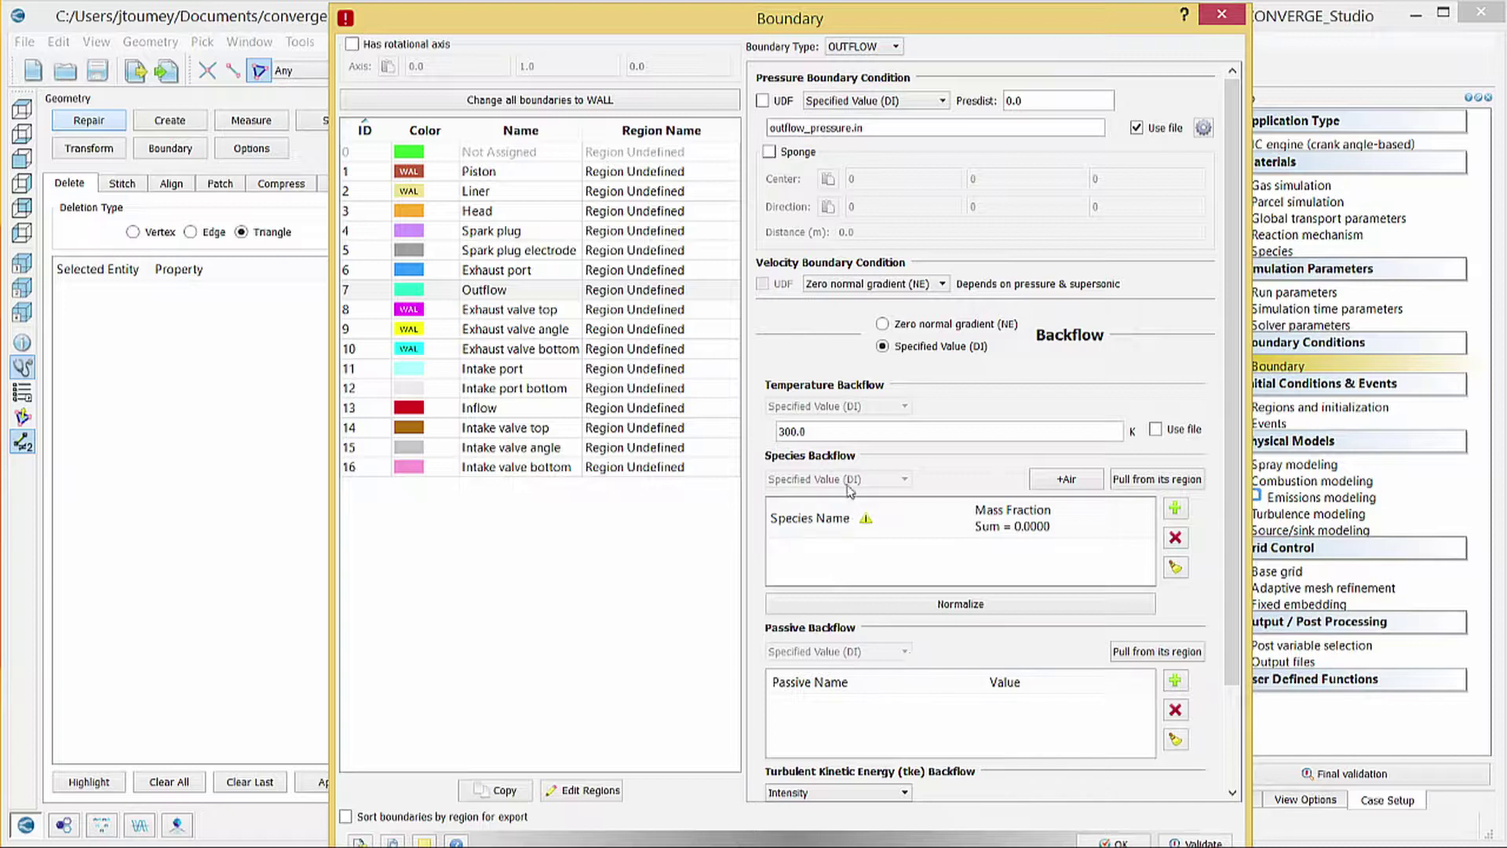
# - Set the outflow backflow temperature to 800 K and add two species backflow rows
pyautogui.doubleClick(841, 432)
pyautogui.write('800')
pyautogui.press('Tab')
pyautogui.click(1175, 508)
pyautogui.click(1175, 508)
pyautogui.click(1175, 508)
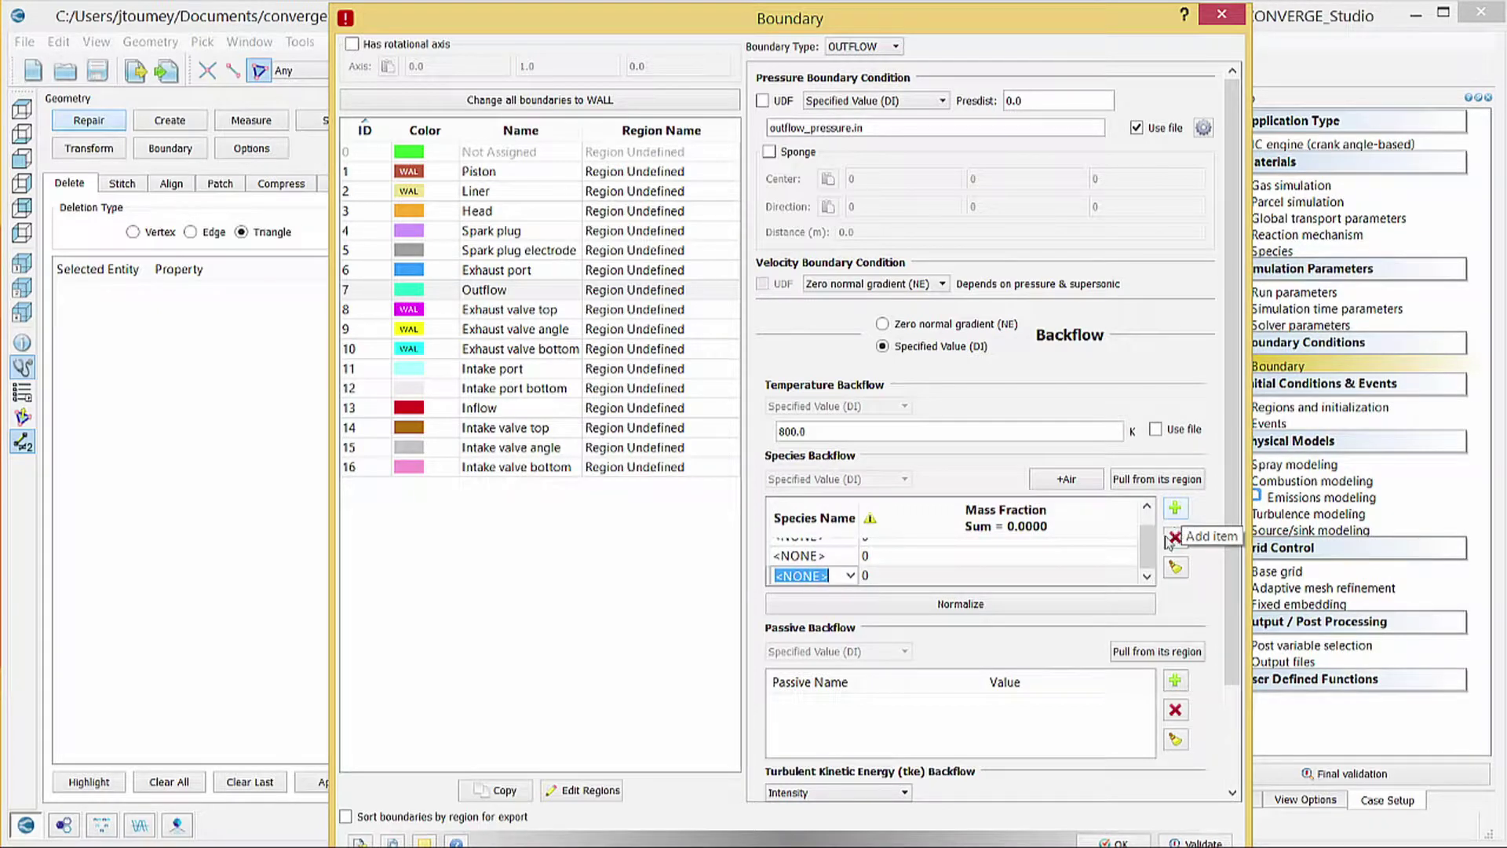
pyautogui.moveTo(1147, 546); pyautogui.dragTo(1161, 524)
# - Enter backflow species N2 at 0.71913 and CO2 at 0.19235 mass fraction
pyautogui.click(837, 547)
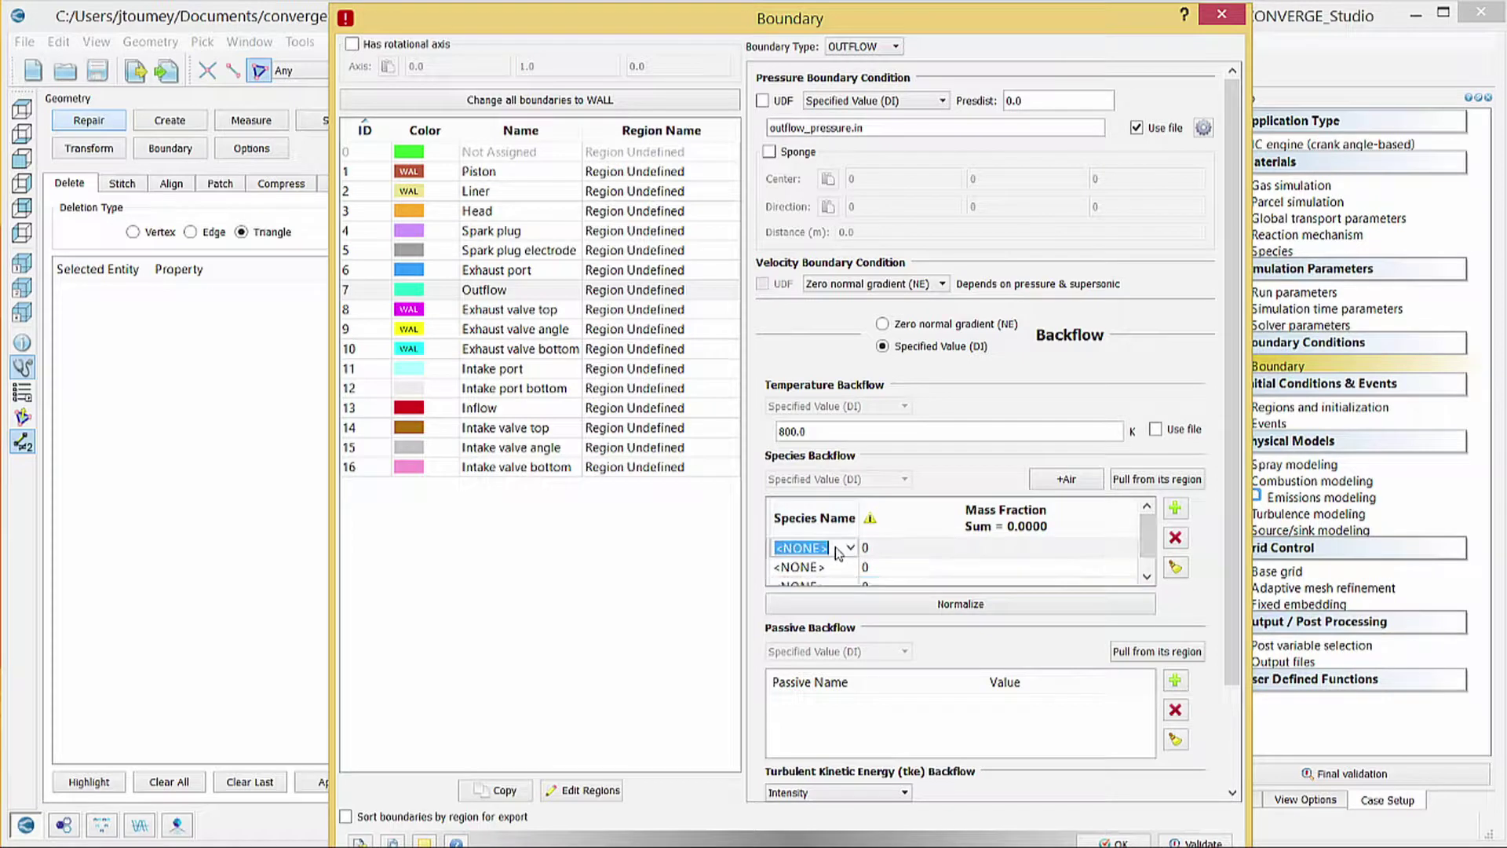
pyautogui.click(837, 547)
pyautogui.doubleClick(837, 548)
pyautogui.write('N2')
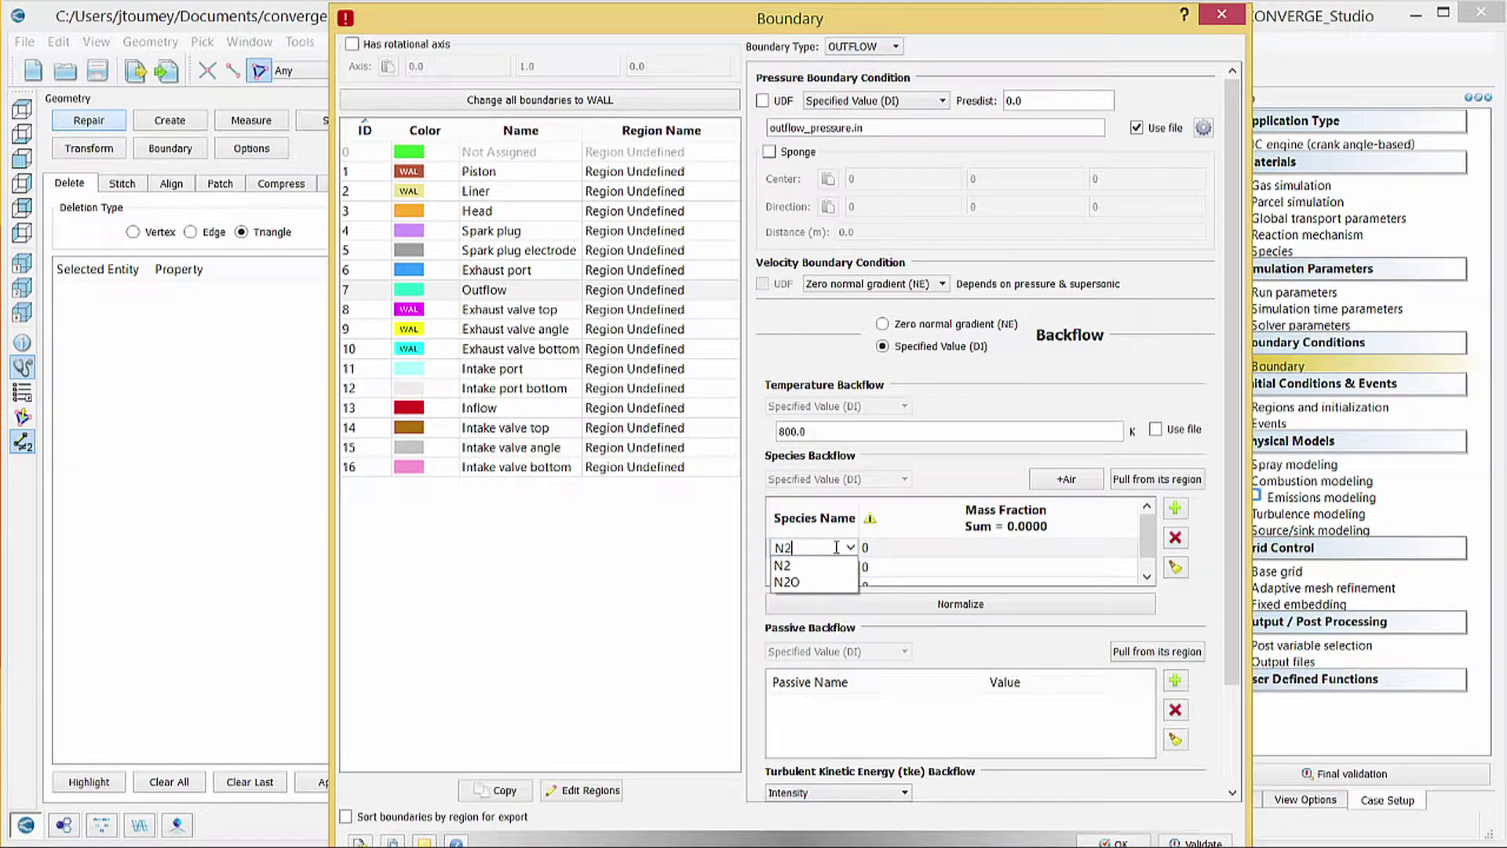
pyautogui.press('Down')
pyautogui.press('Tab')
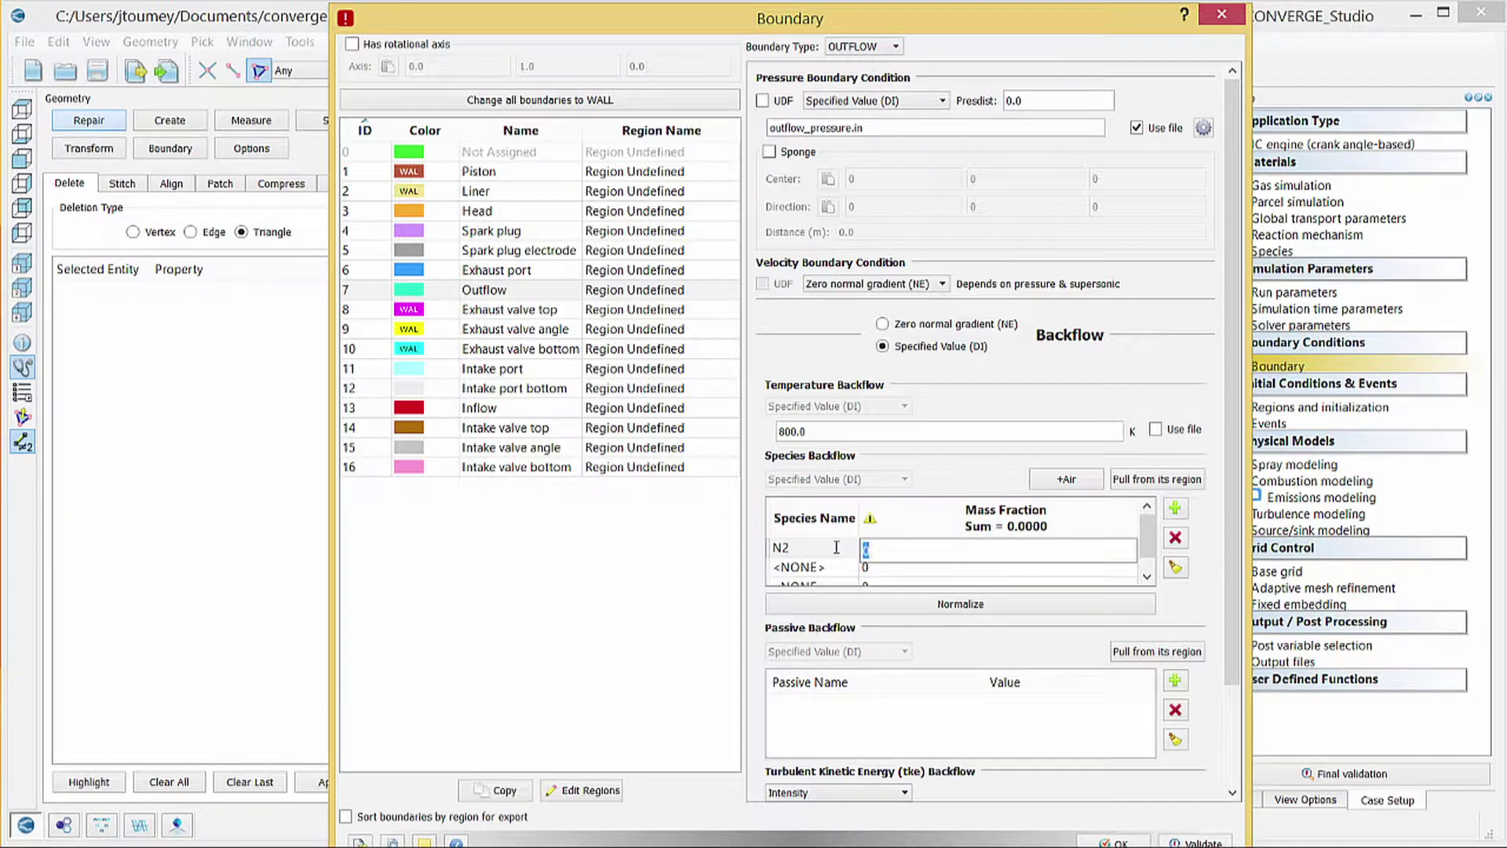
pyautogui.write('0.71913')
pyautogui.click(807, 568)
pyautogui.write('C')
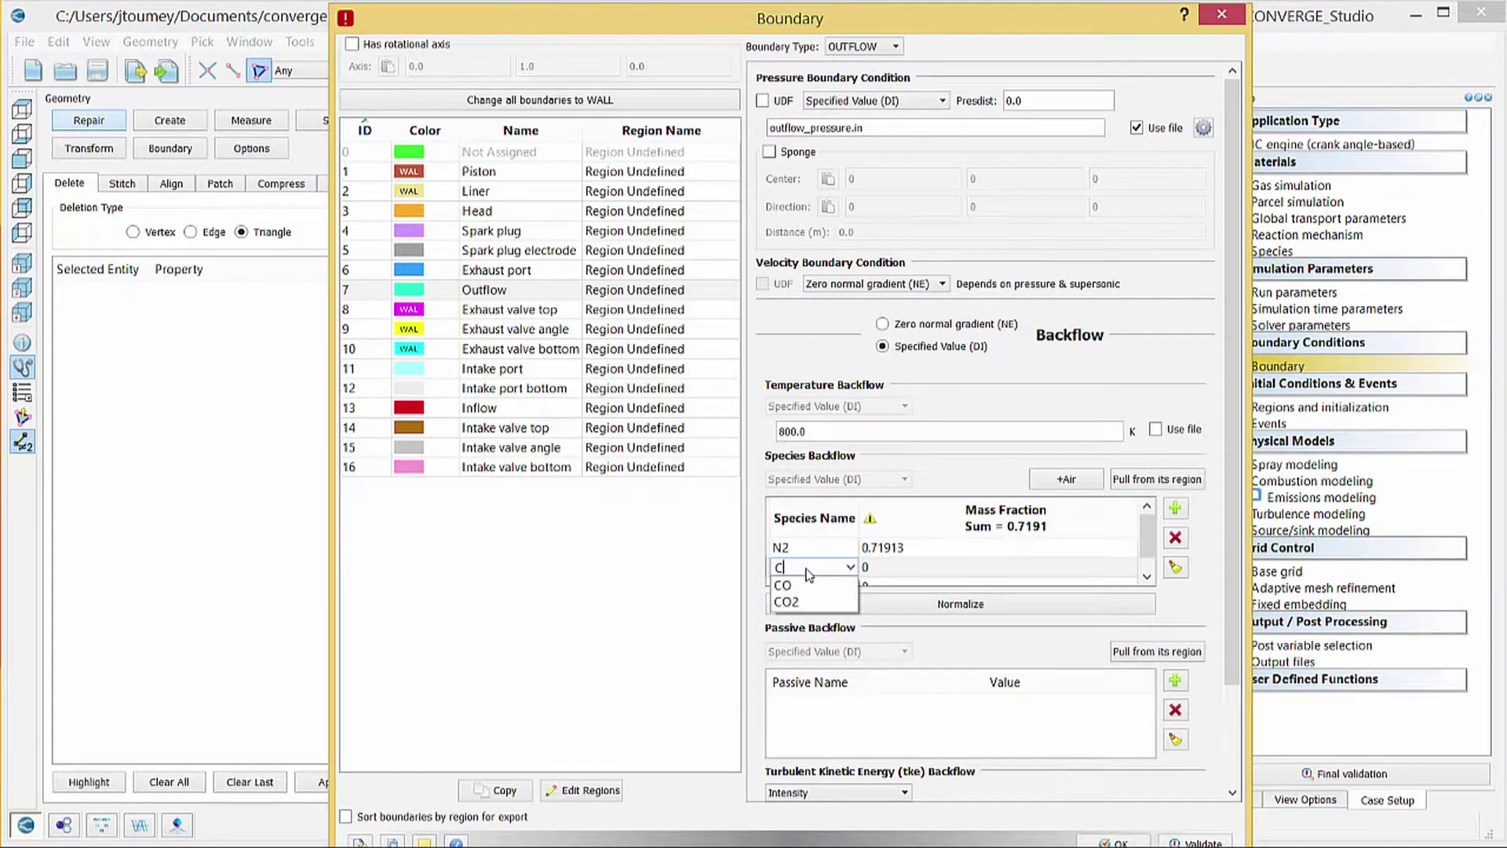
pyautogui.write('O2')
pyautogui.press('Tab')
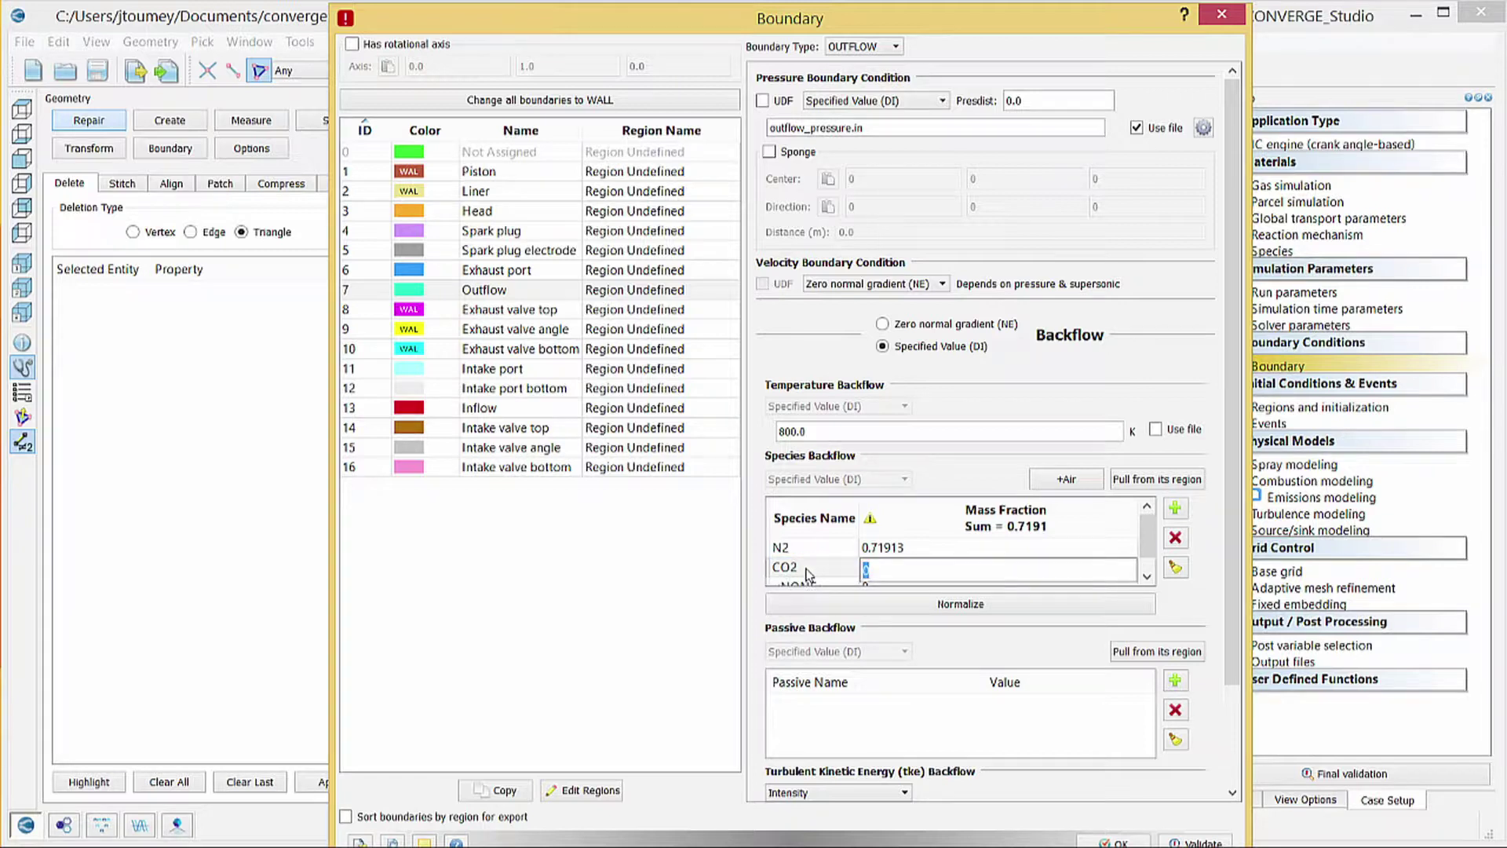
pyautogui.write('0.19235')
pyautogui.press('Return')
# - Add H2O at 0.088525 mass fraction as the third backflow species
pyautogui.click(1151, 538)
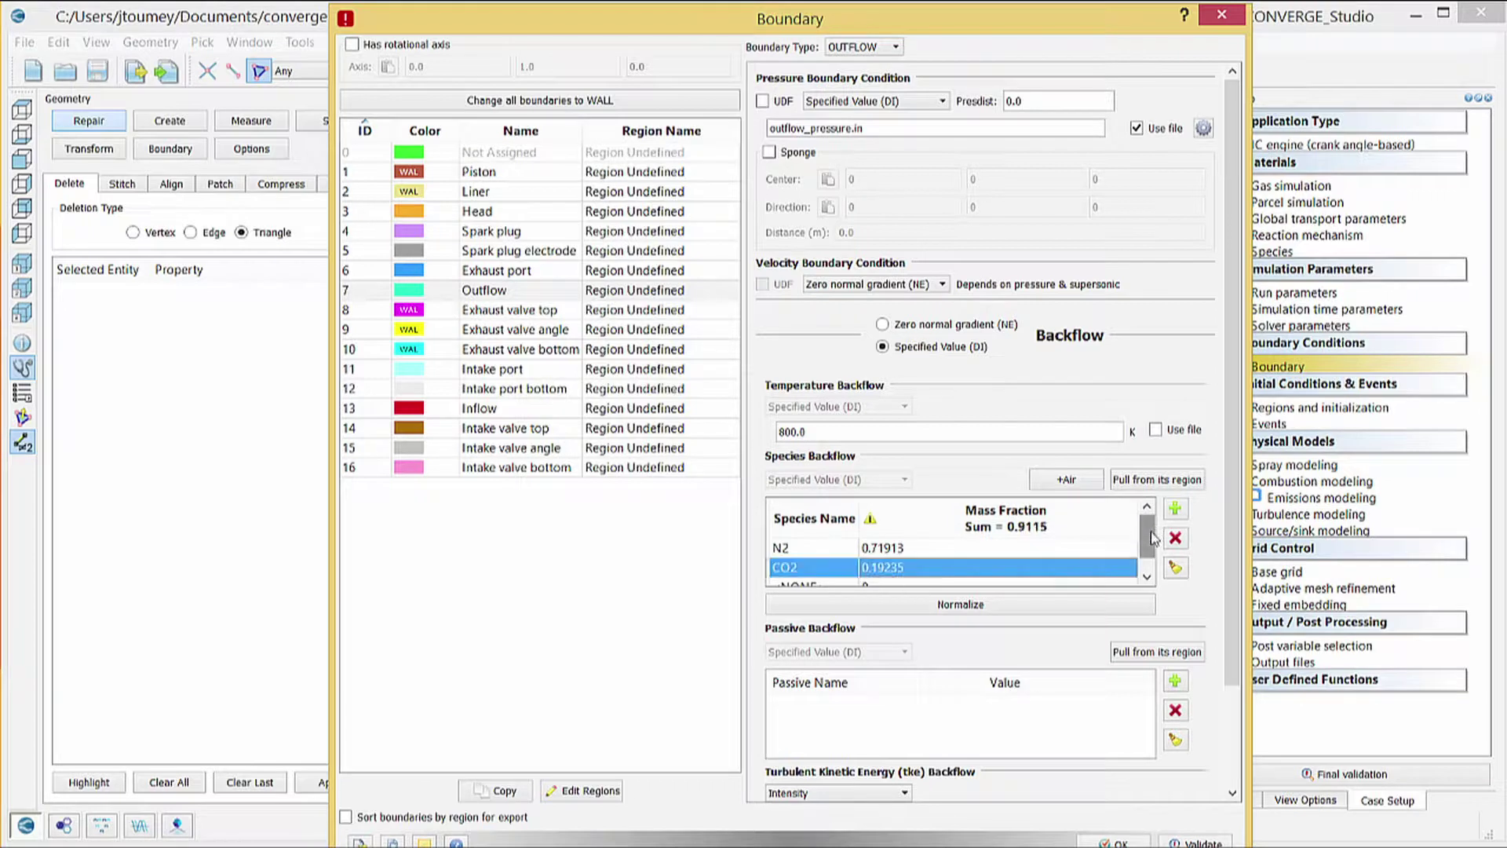
pyautogui.scroll(-1, 1151, 538)
pyautogui.doubleClick(812, 576)
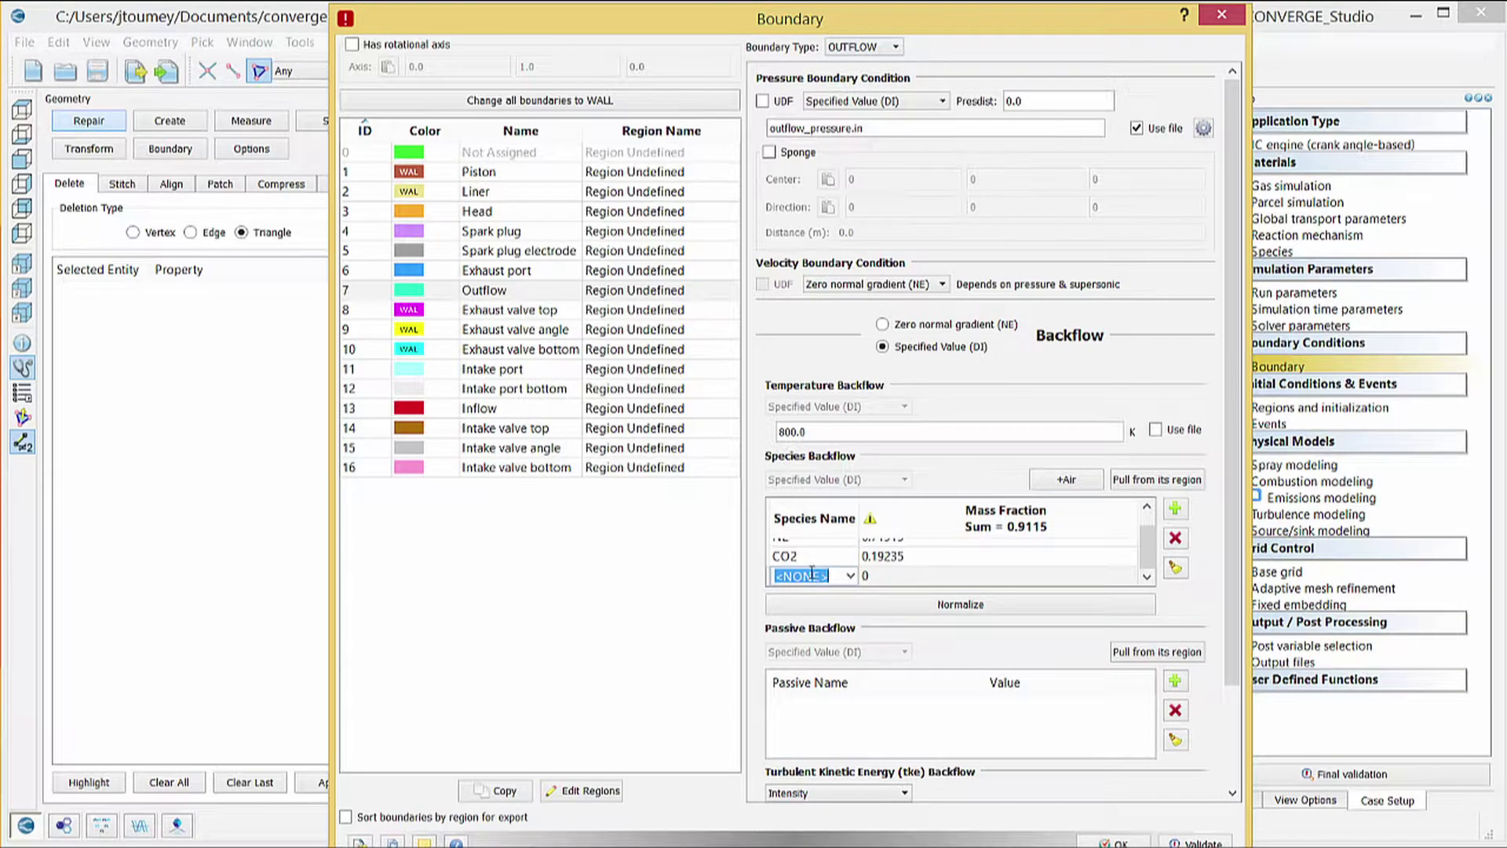
pyautogui.write('H2O')
pyautogui.press('Tab')
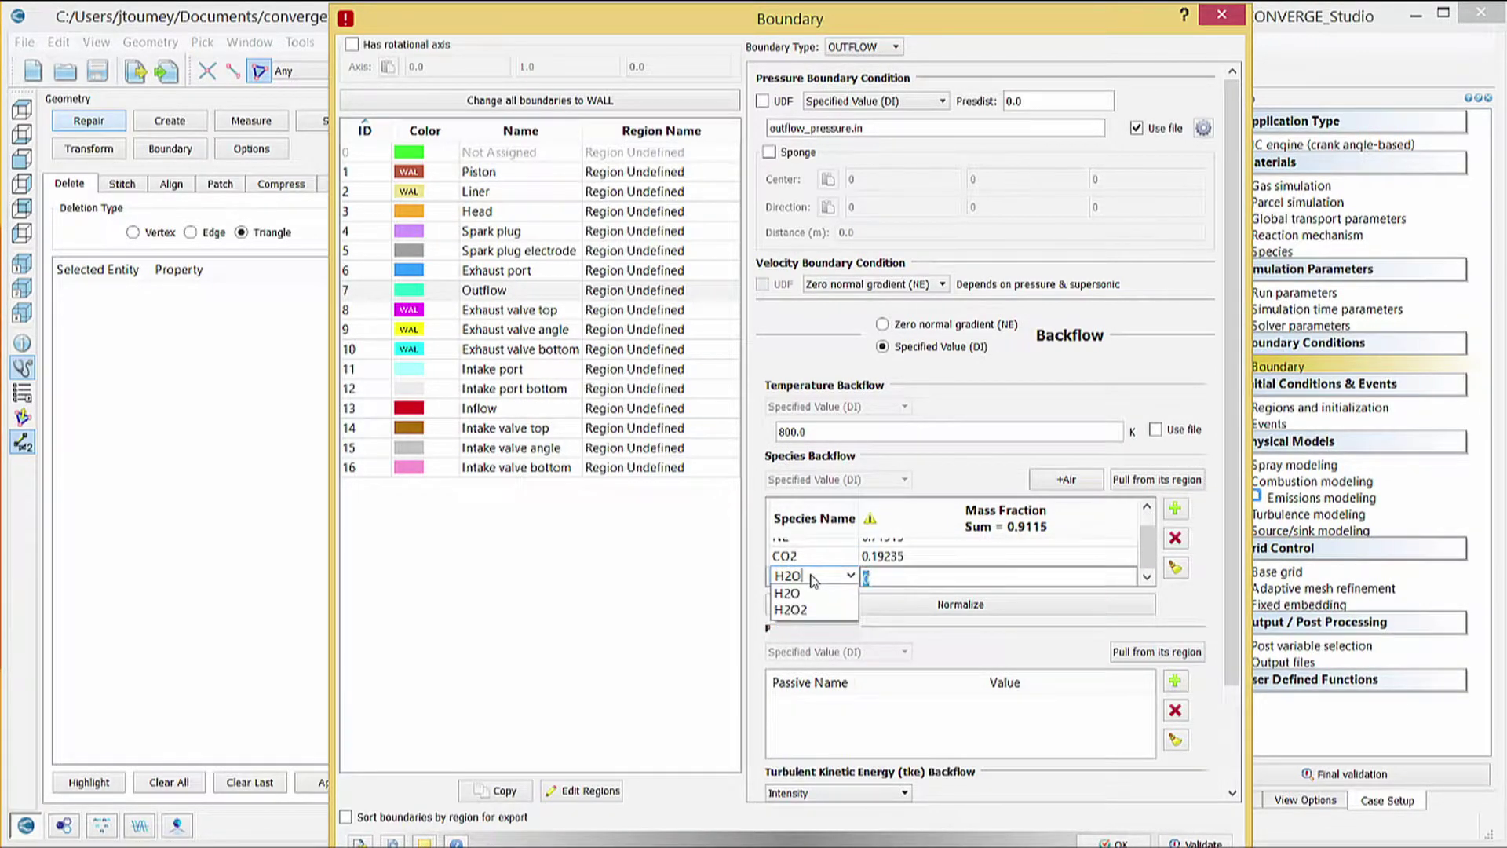
pyautogui.write('0.0')
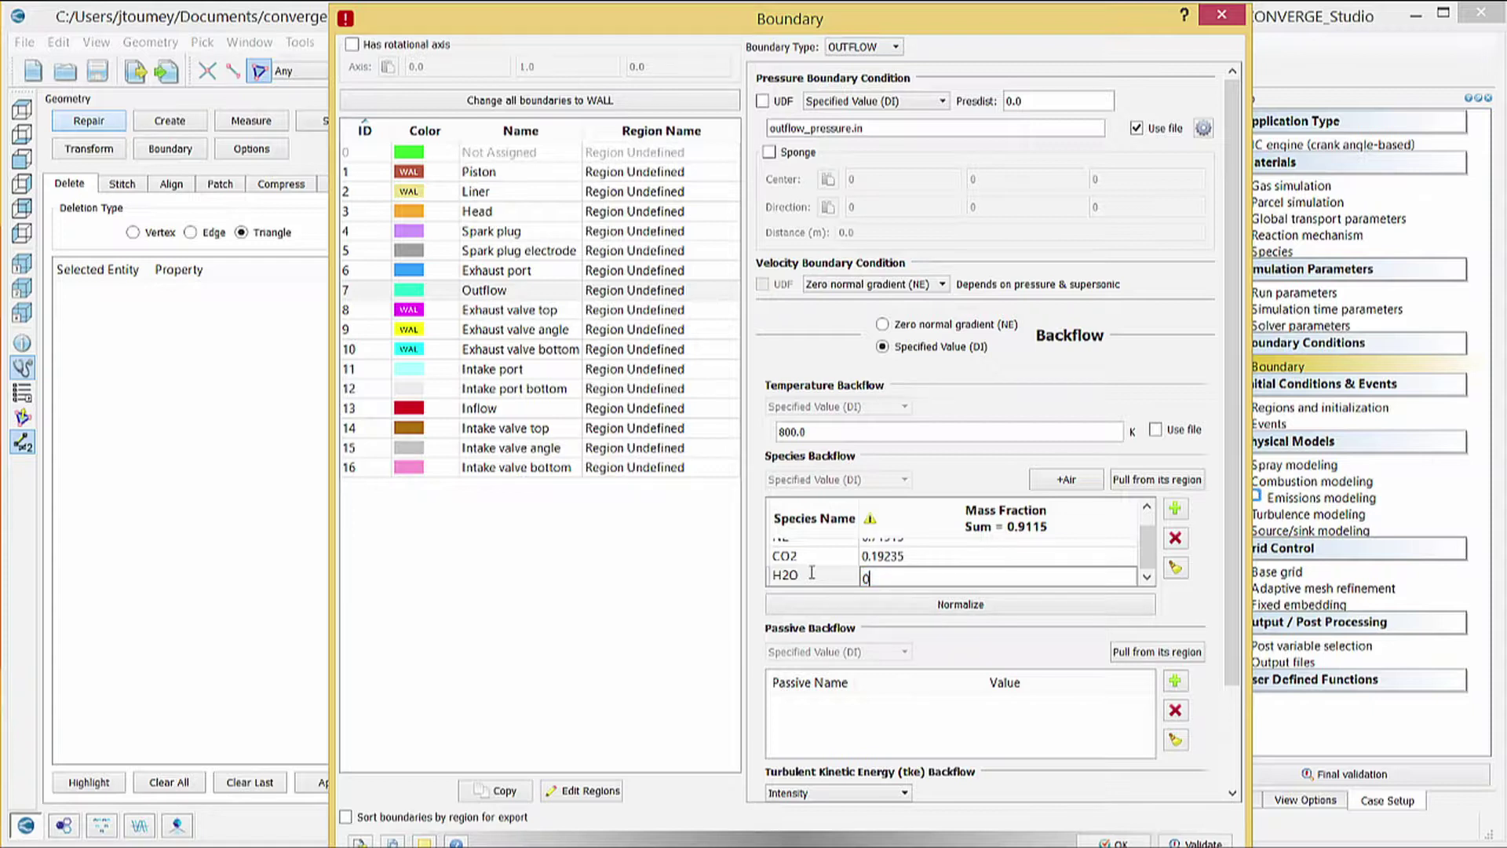
pyautogui.write('88525')
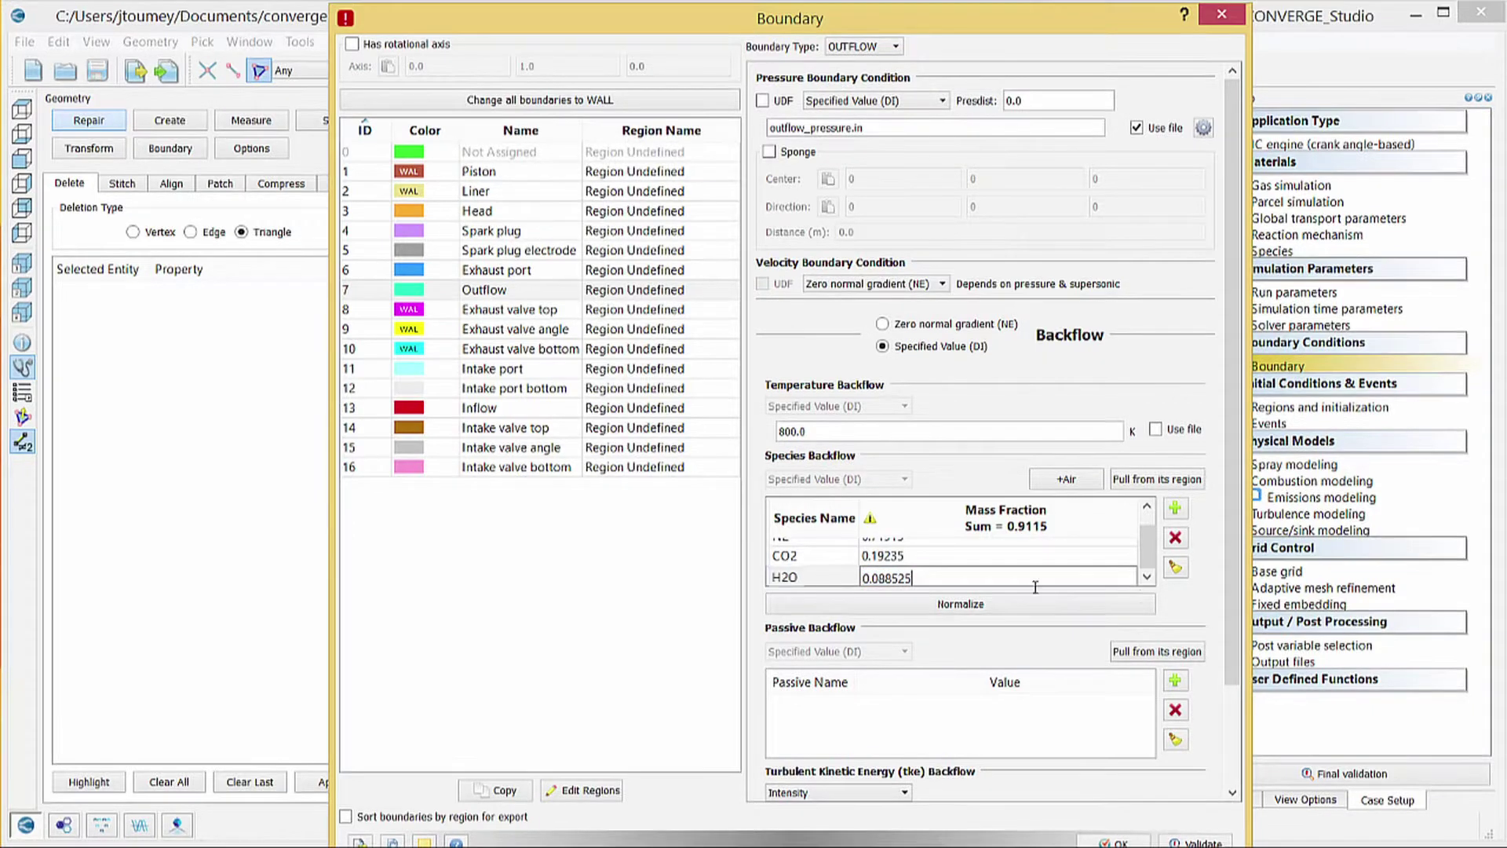
pyautogui.press('Return')
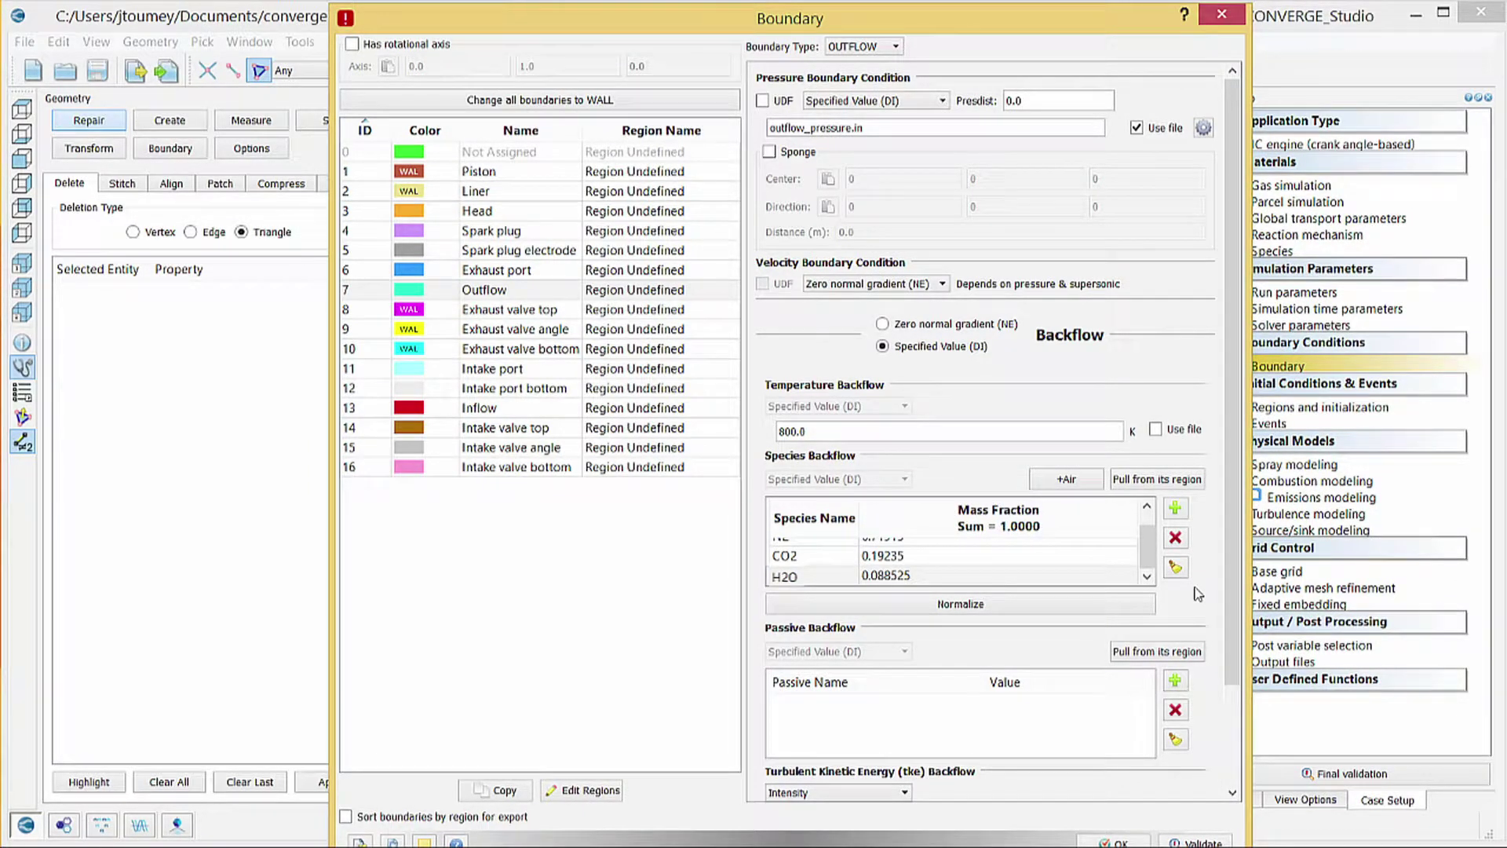
# - Add a passive backflow row named EXHAUST with value 1
pyautogui.click(1175, 680)
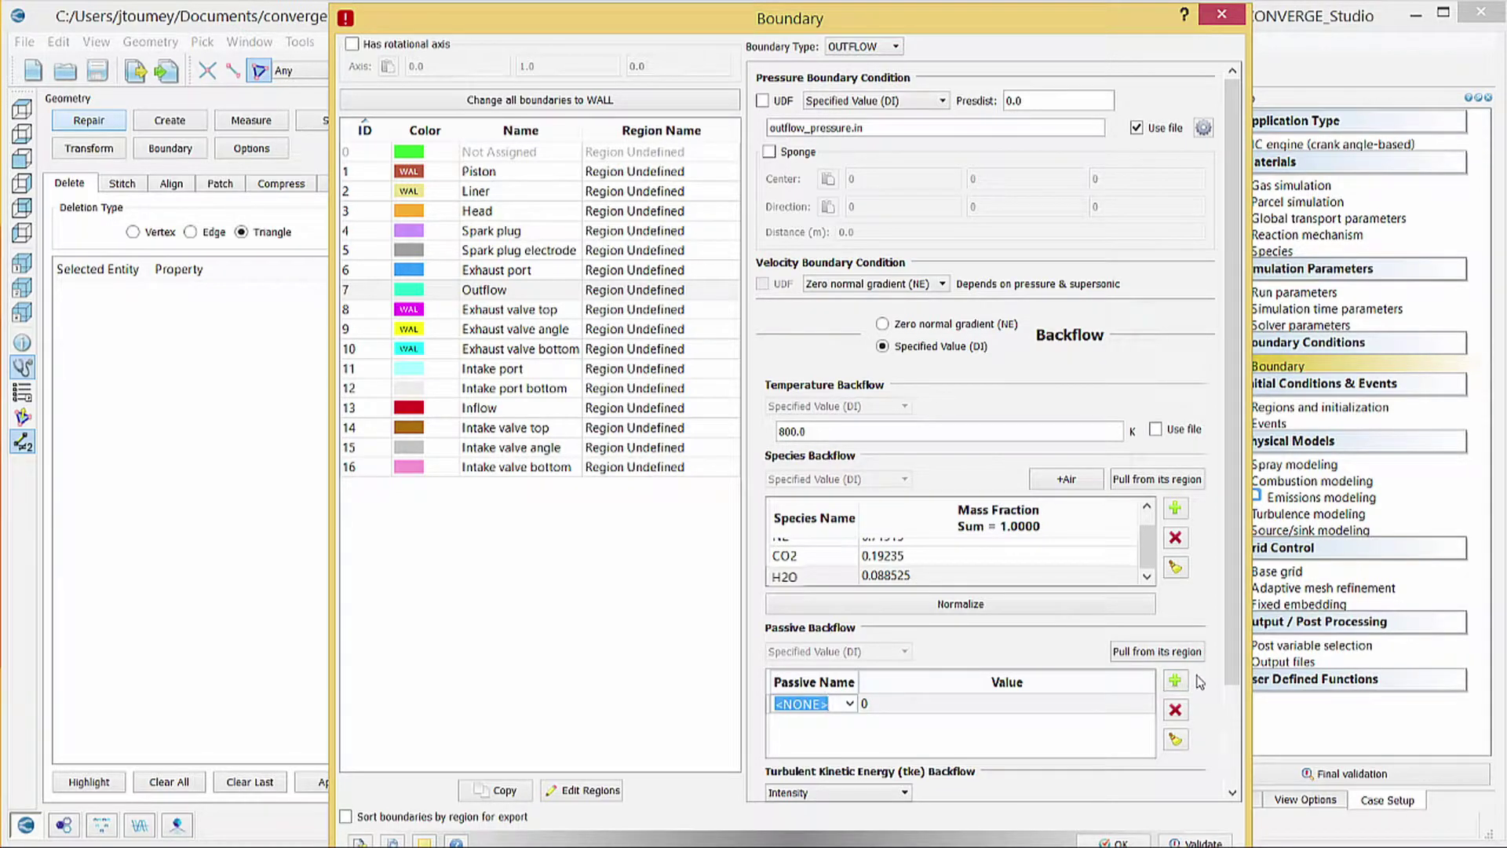
pyautogui.write('E')
pyautogui.press('Down')
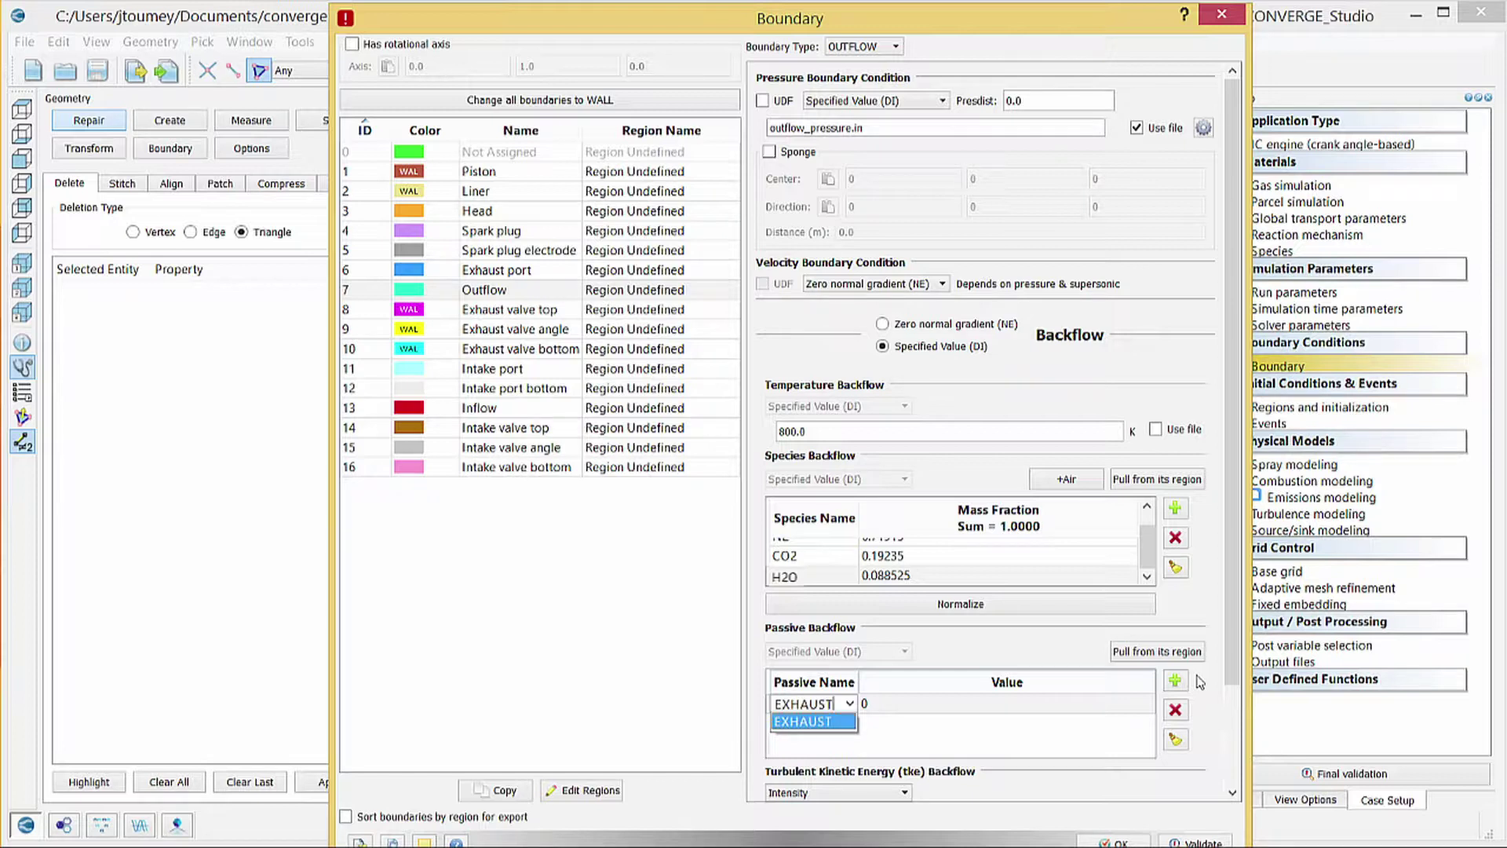
pyautogui.press('Return')
pyautogui.write('1')
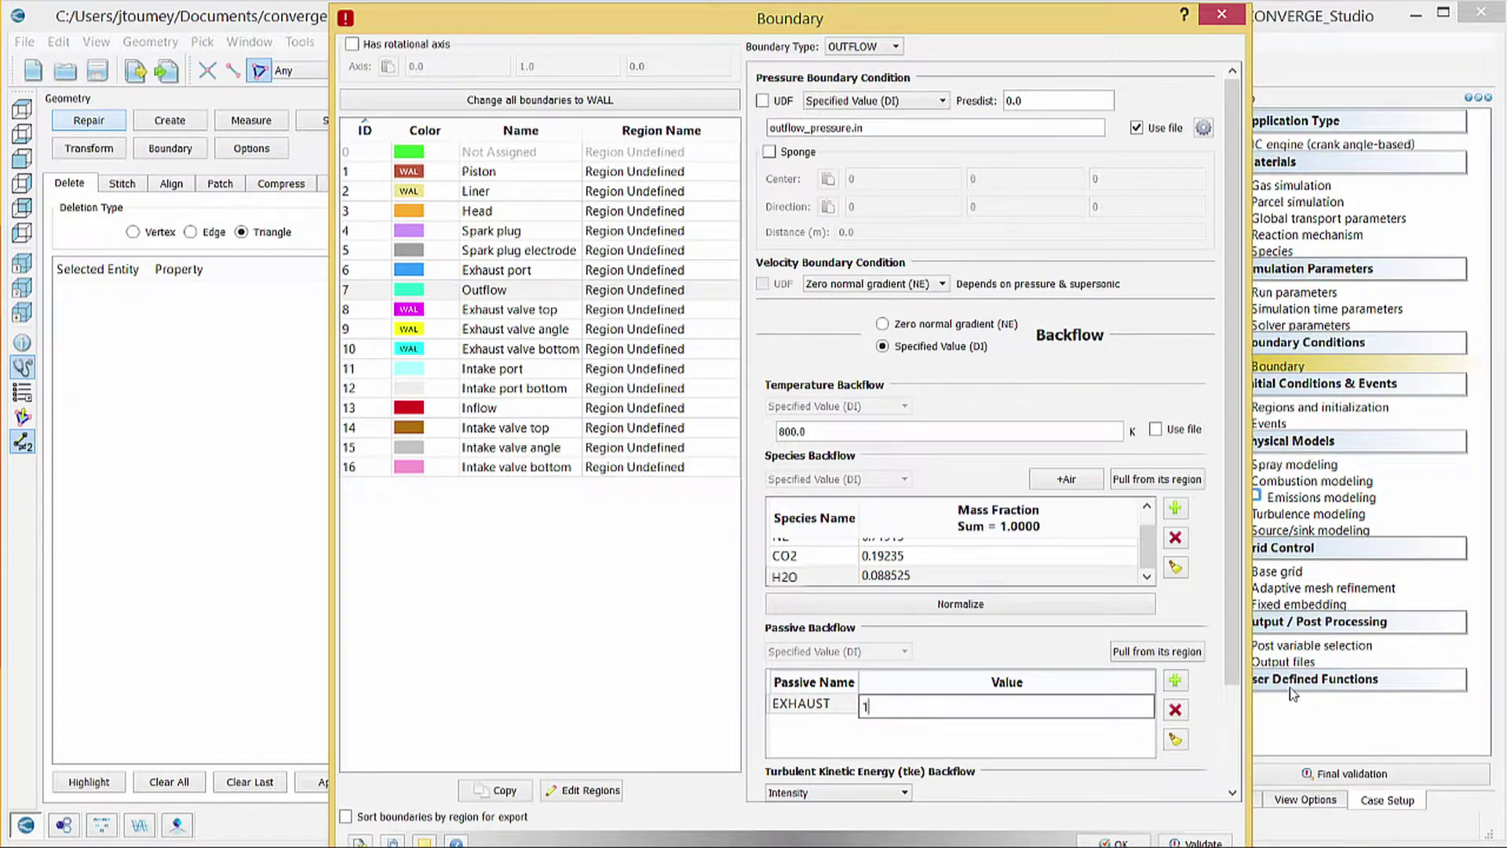
pyautogui.click(1218, 693)
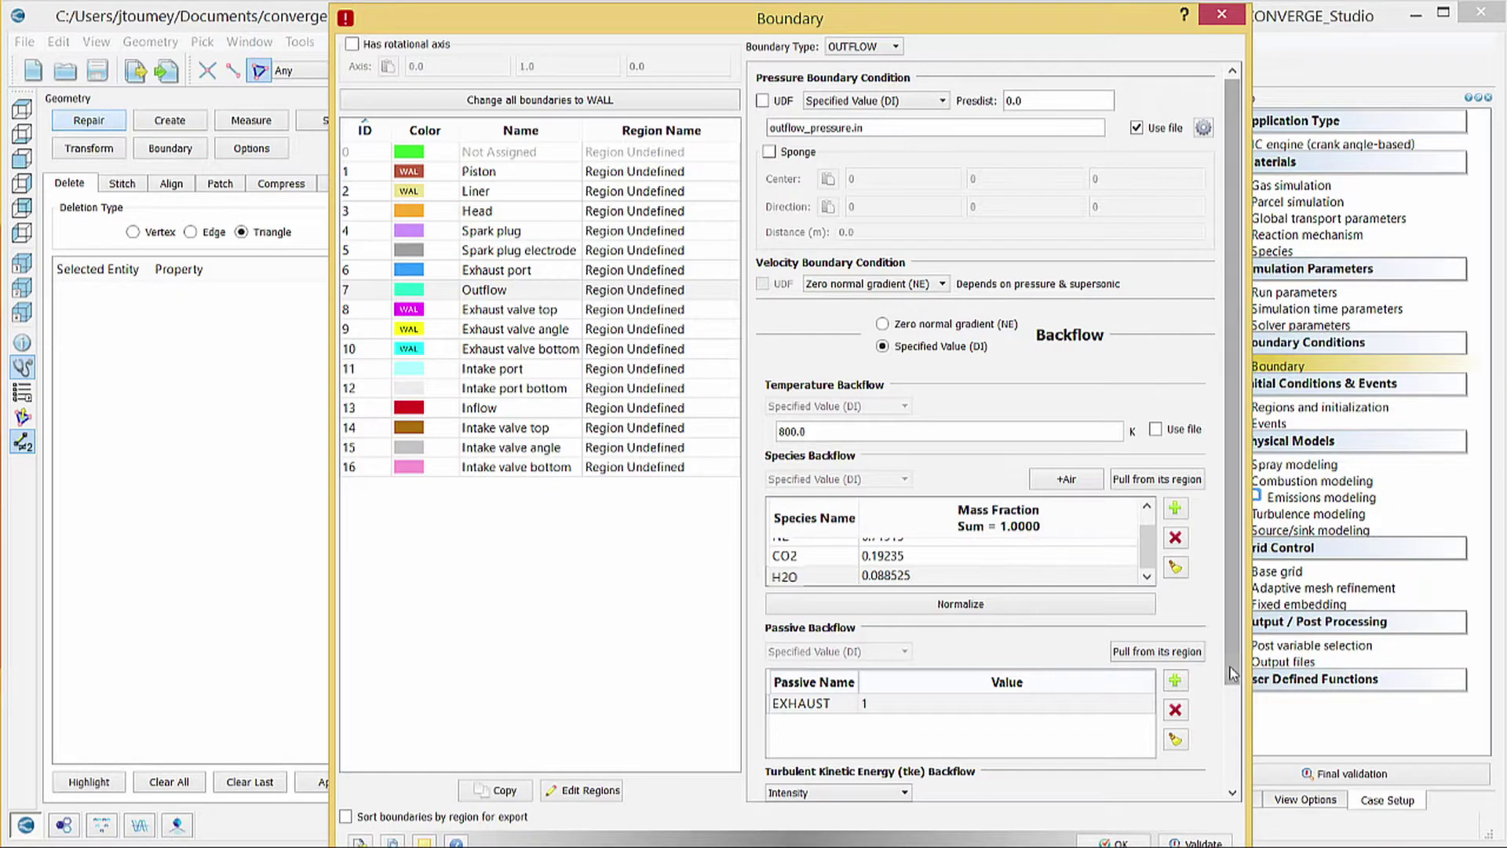
pyautogui.scroll(-2, 1213, 697)
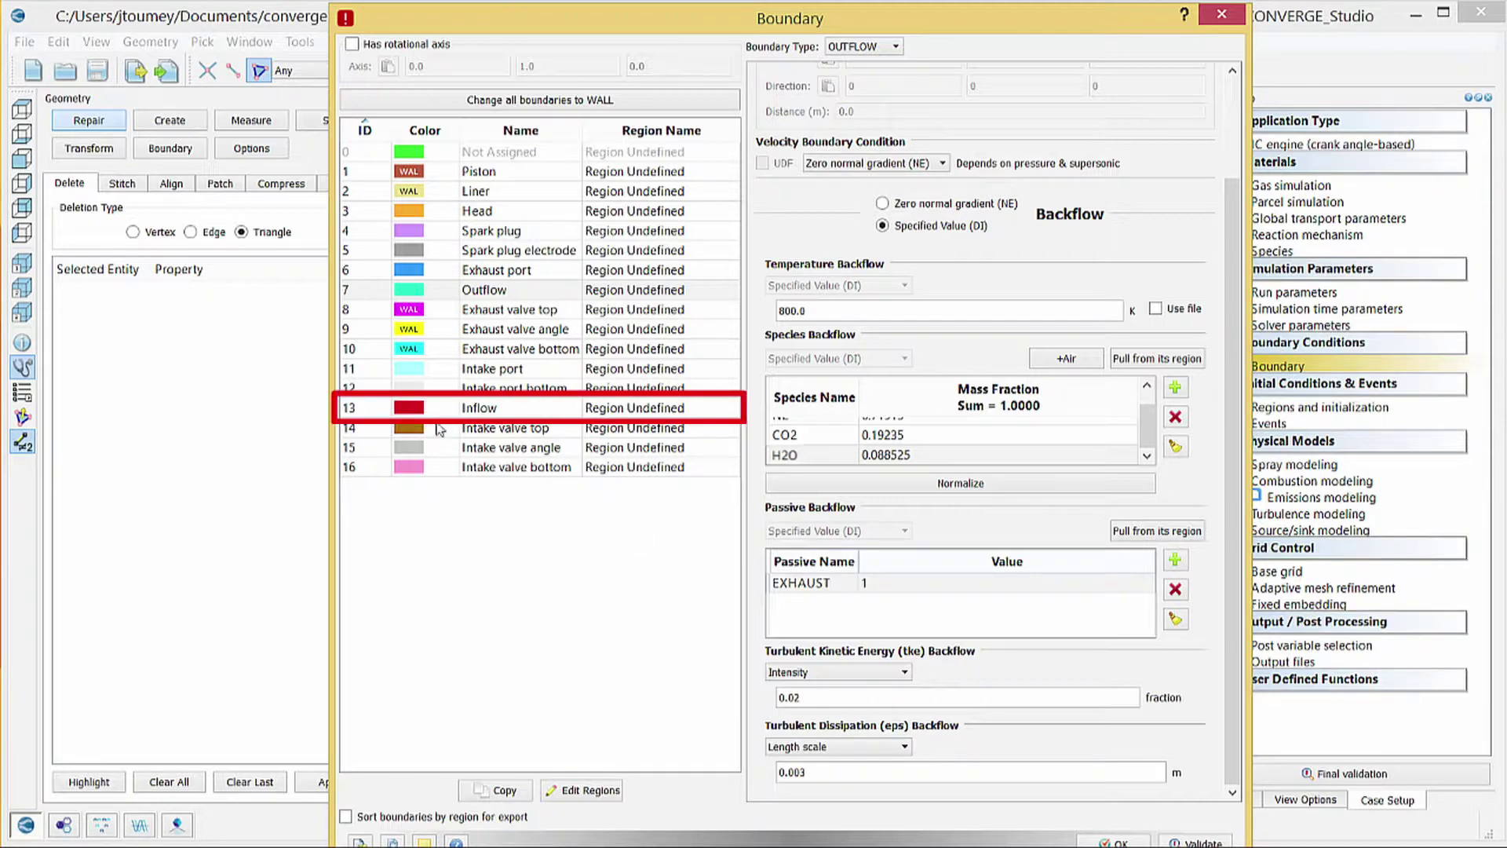
# - Set the Boundary Type of boundary 13, Inflow, to INFLOW
pyautogui.click(487, 409)
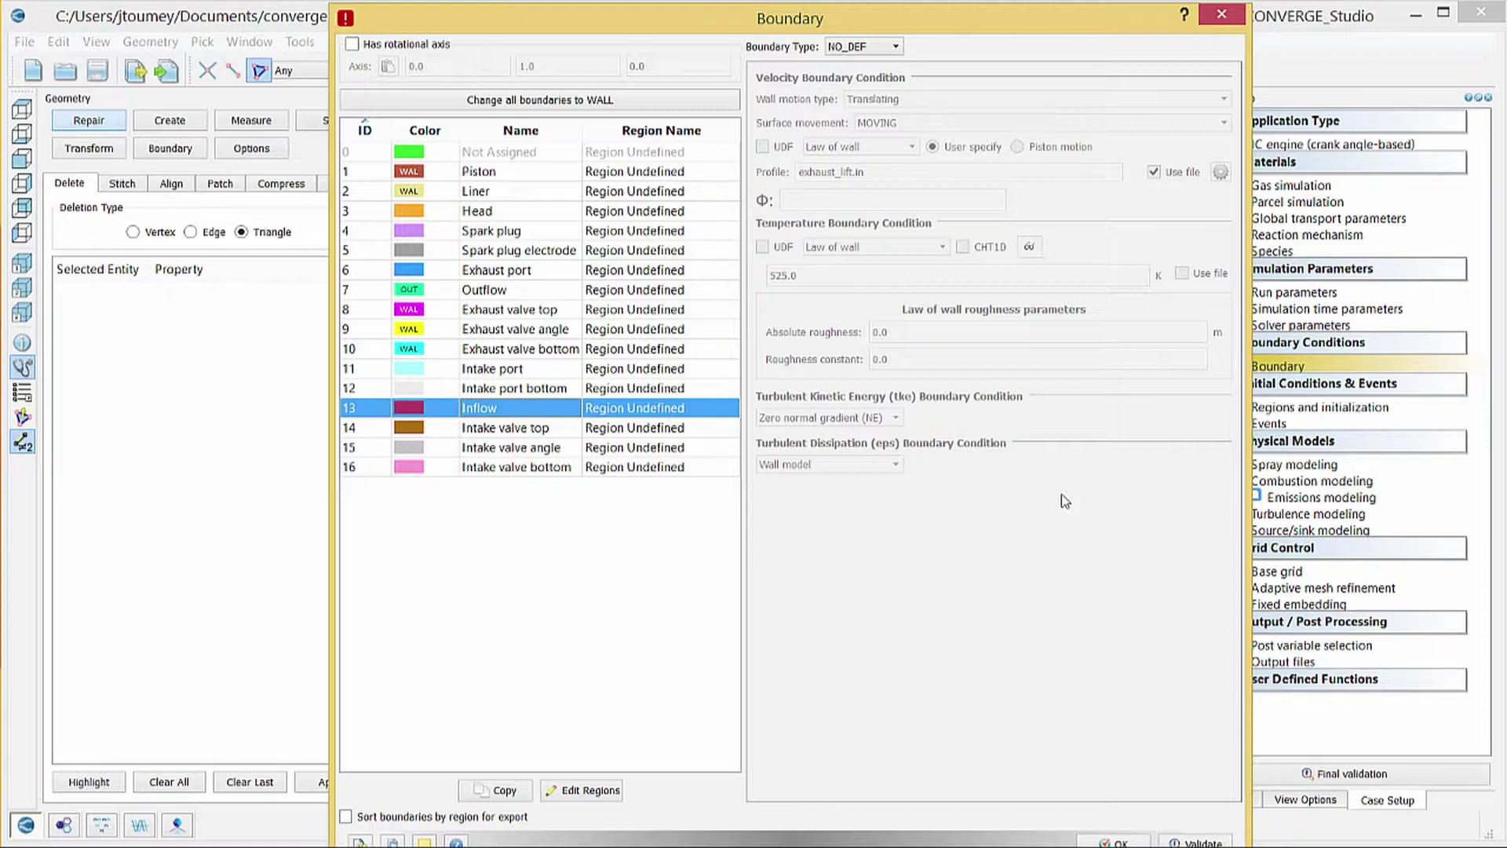
pyautogui.click(852, 47)
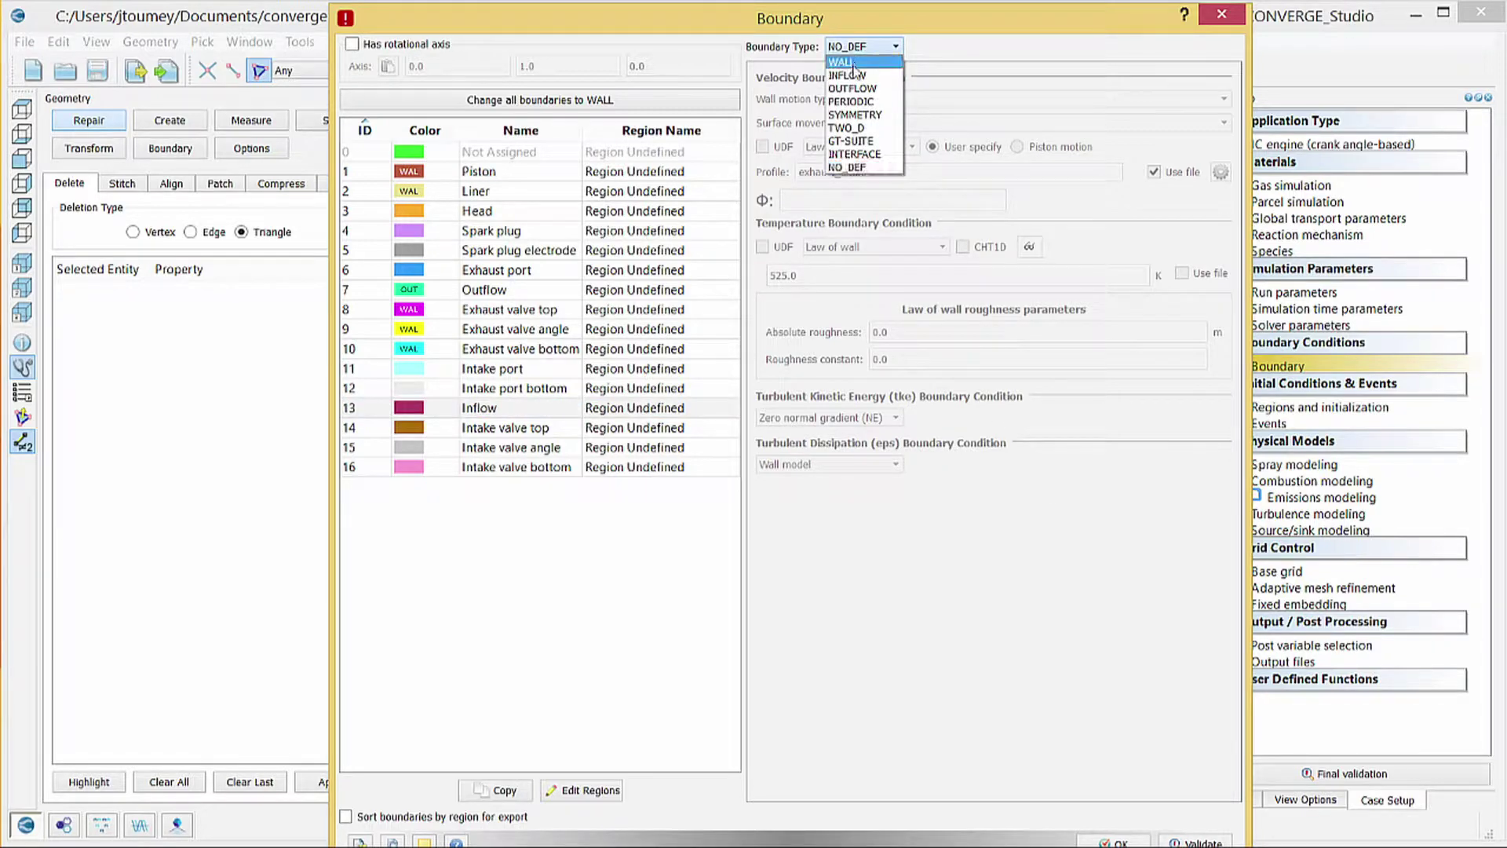
pyautogui.click(851, 75)
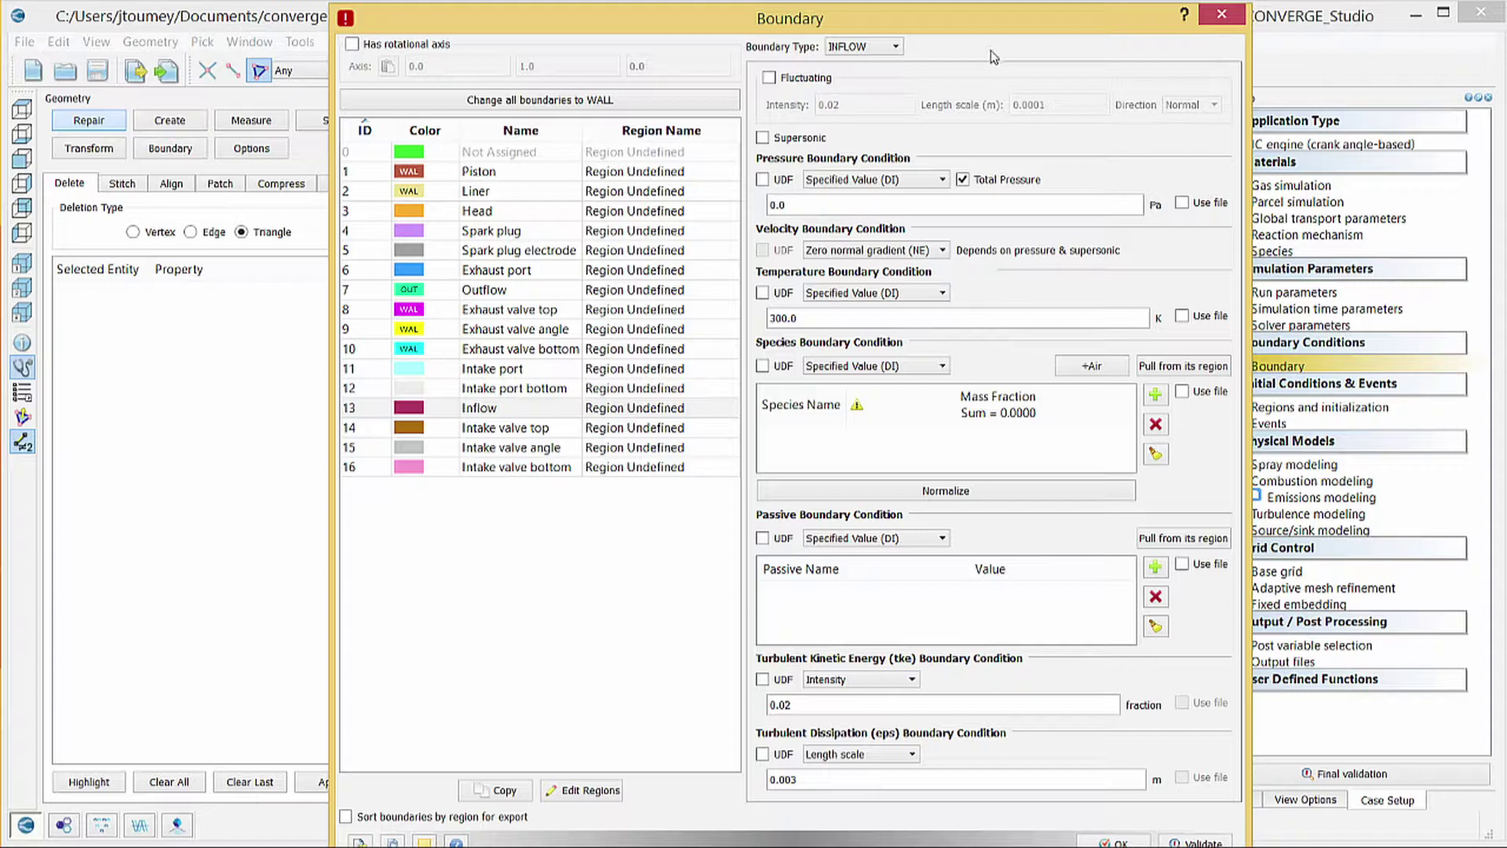
# - Enter 101325 Pa total pressure and 363 K temperature for the Inflow boundary
pyautogui.doubleClick(860, 204)
pyautogui.tripleClick(860, 204)
pyautogui.write('101325')
pyautogui.click(1038, 163)
pyautogui.click(880, 313)
pyautogui.doubleClick(879, 311)
pyautogui.write('363')
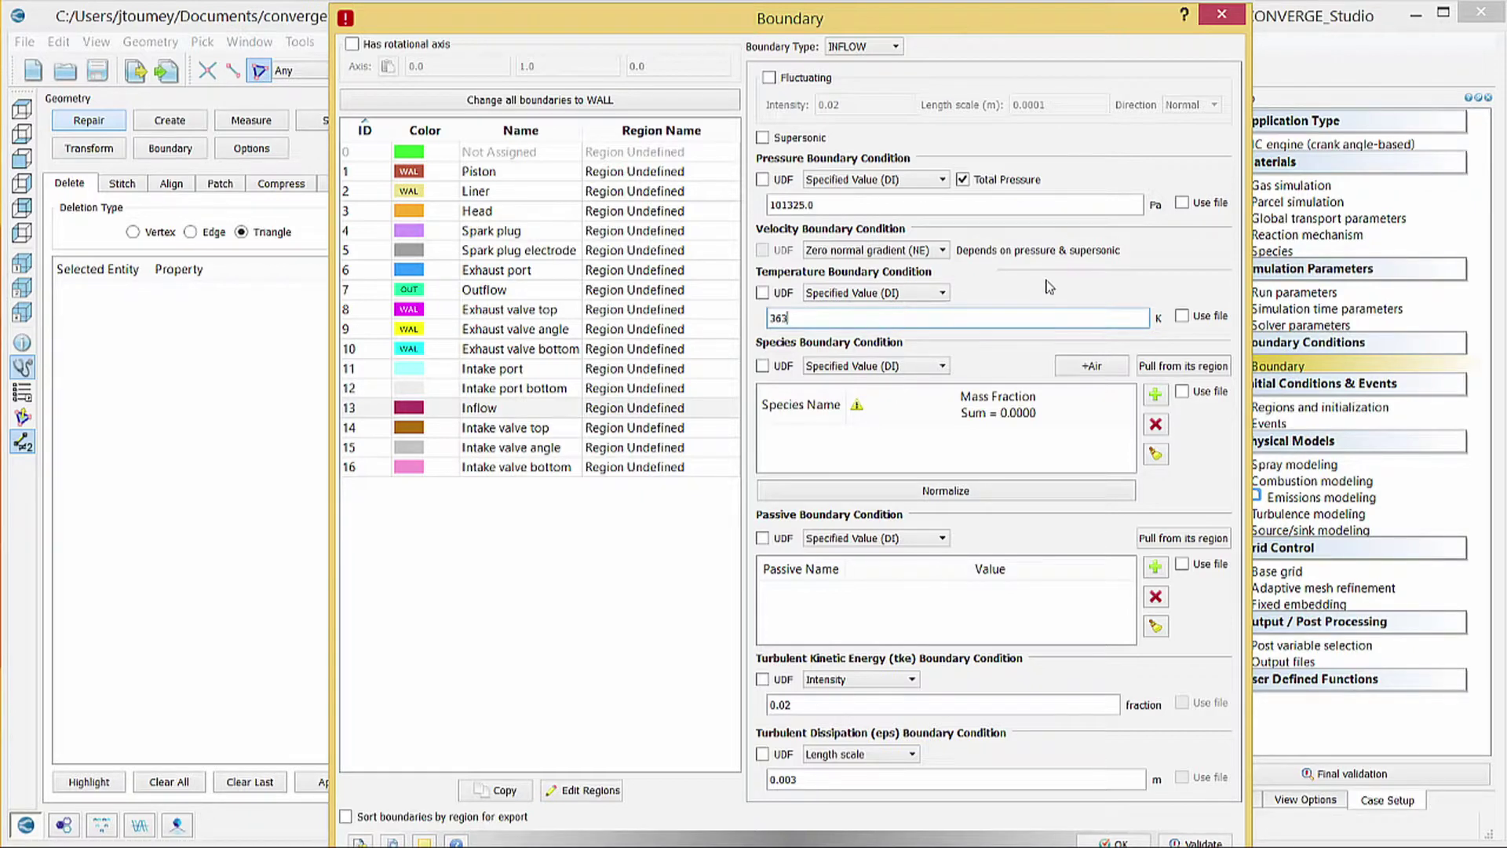
pyautogui.press('Return')
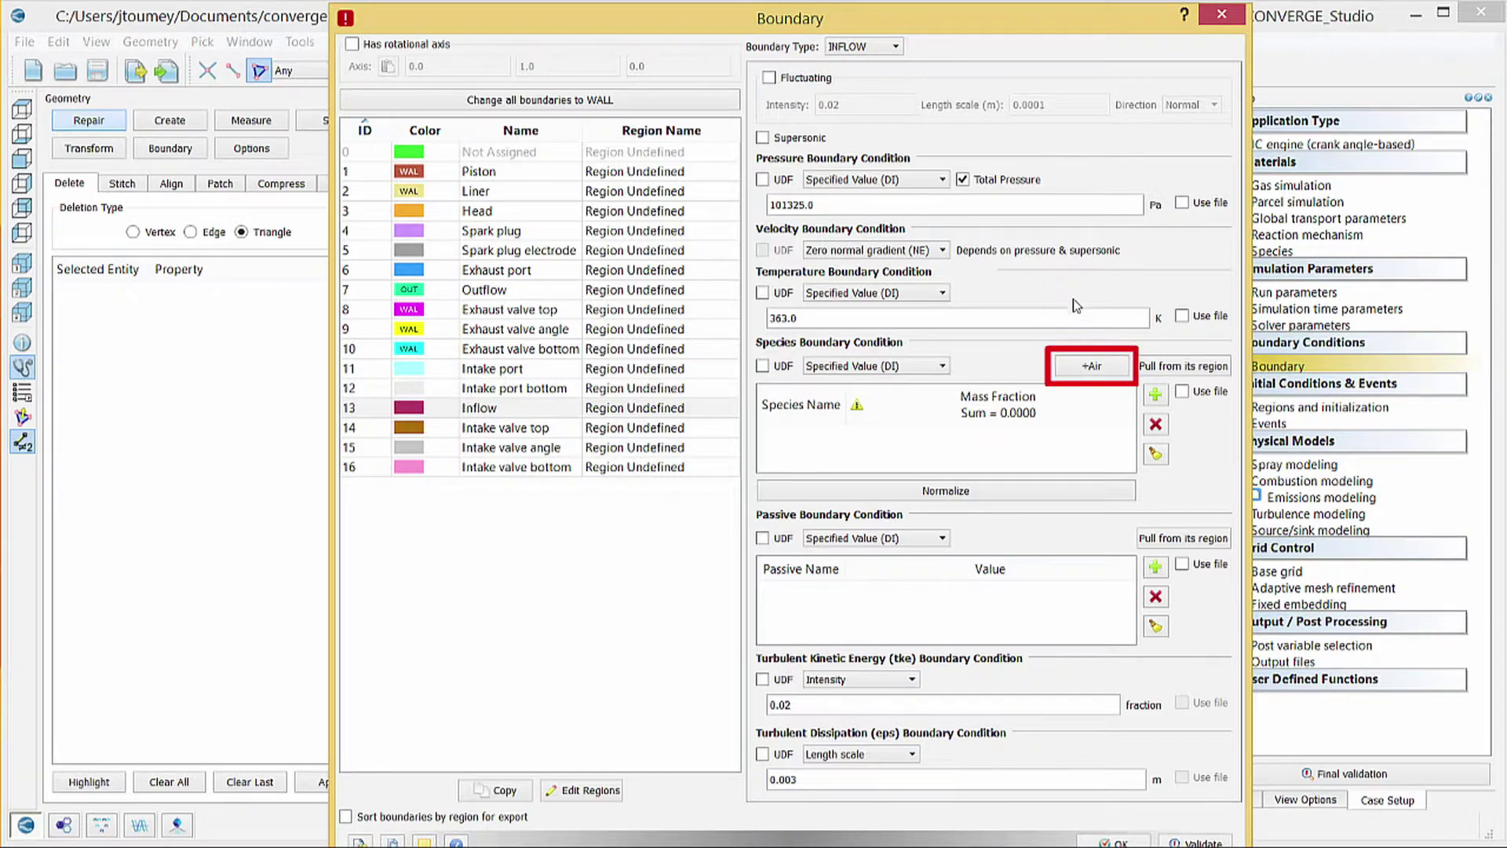
# - Fill inflow species with air (O2 0.23, N2 0.77) and add an INTAKE passive of 1
pyautogui.click(1079, 364)
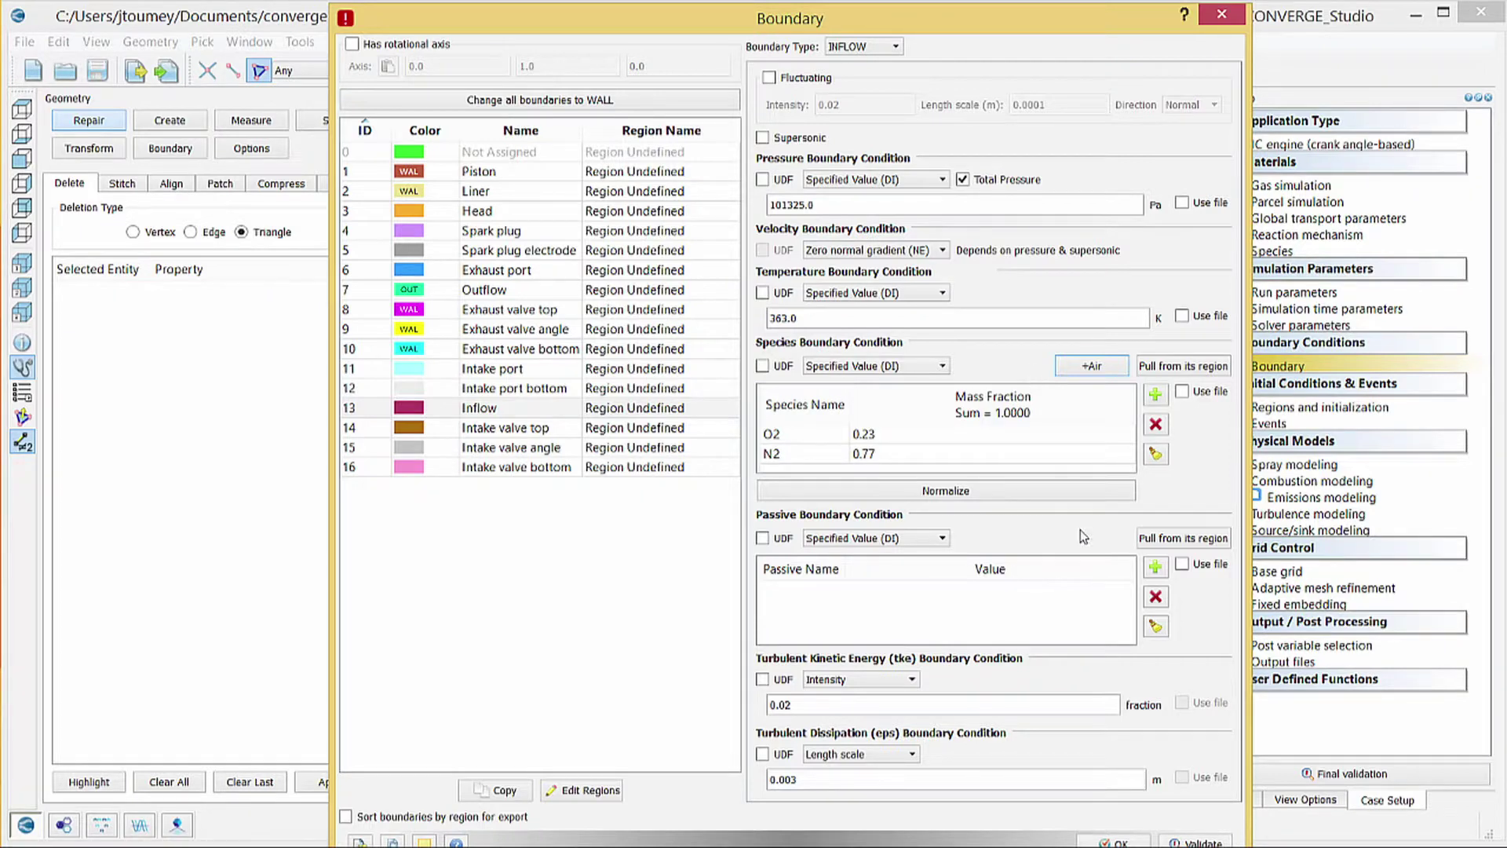
pyautogui.click(1155, 566)
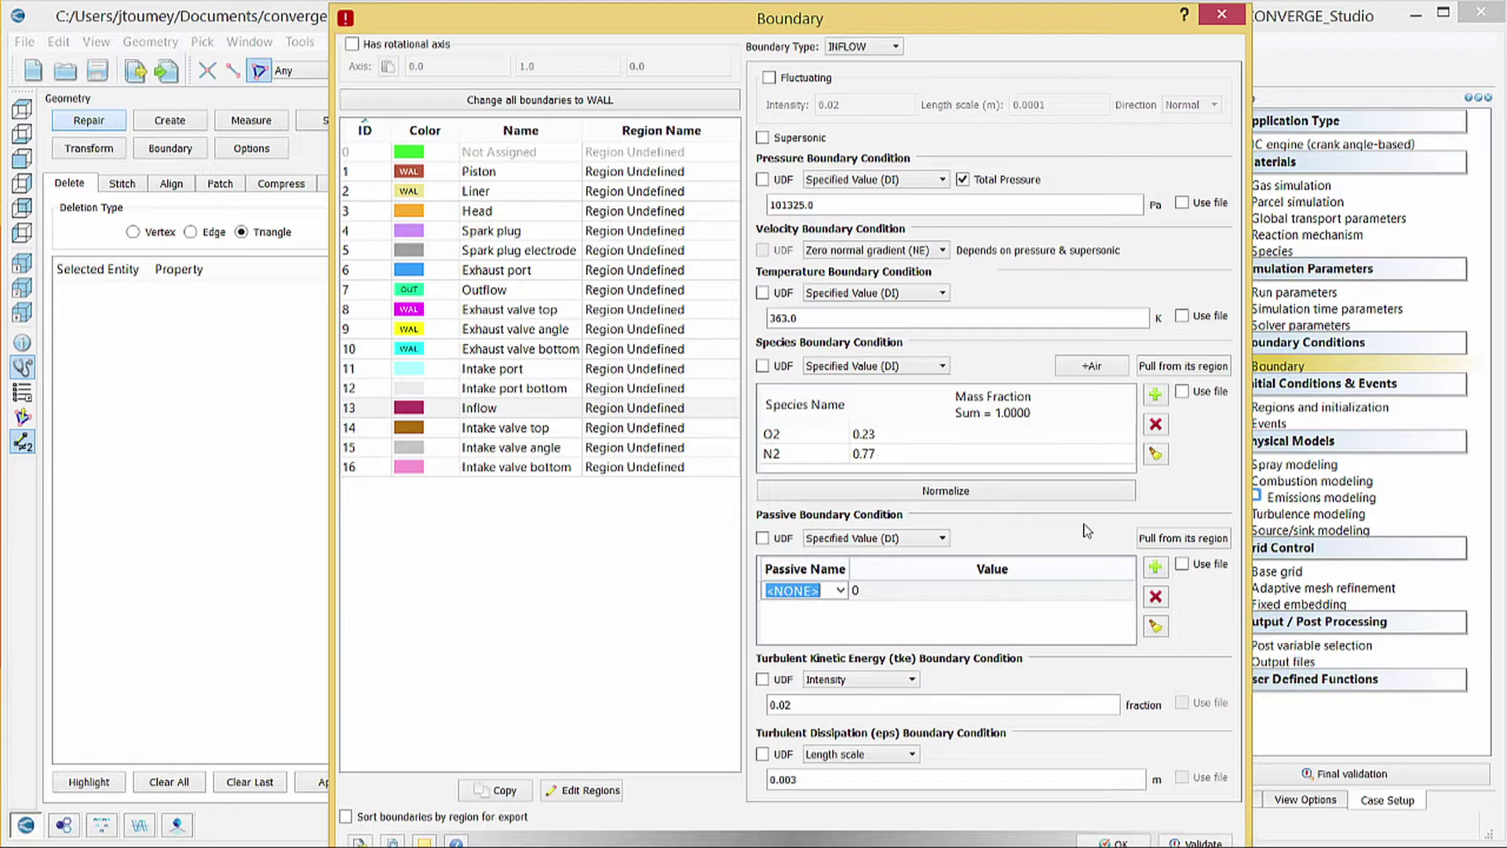
pyautogui.write('IN')
pyautogui.press('Down')
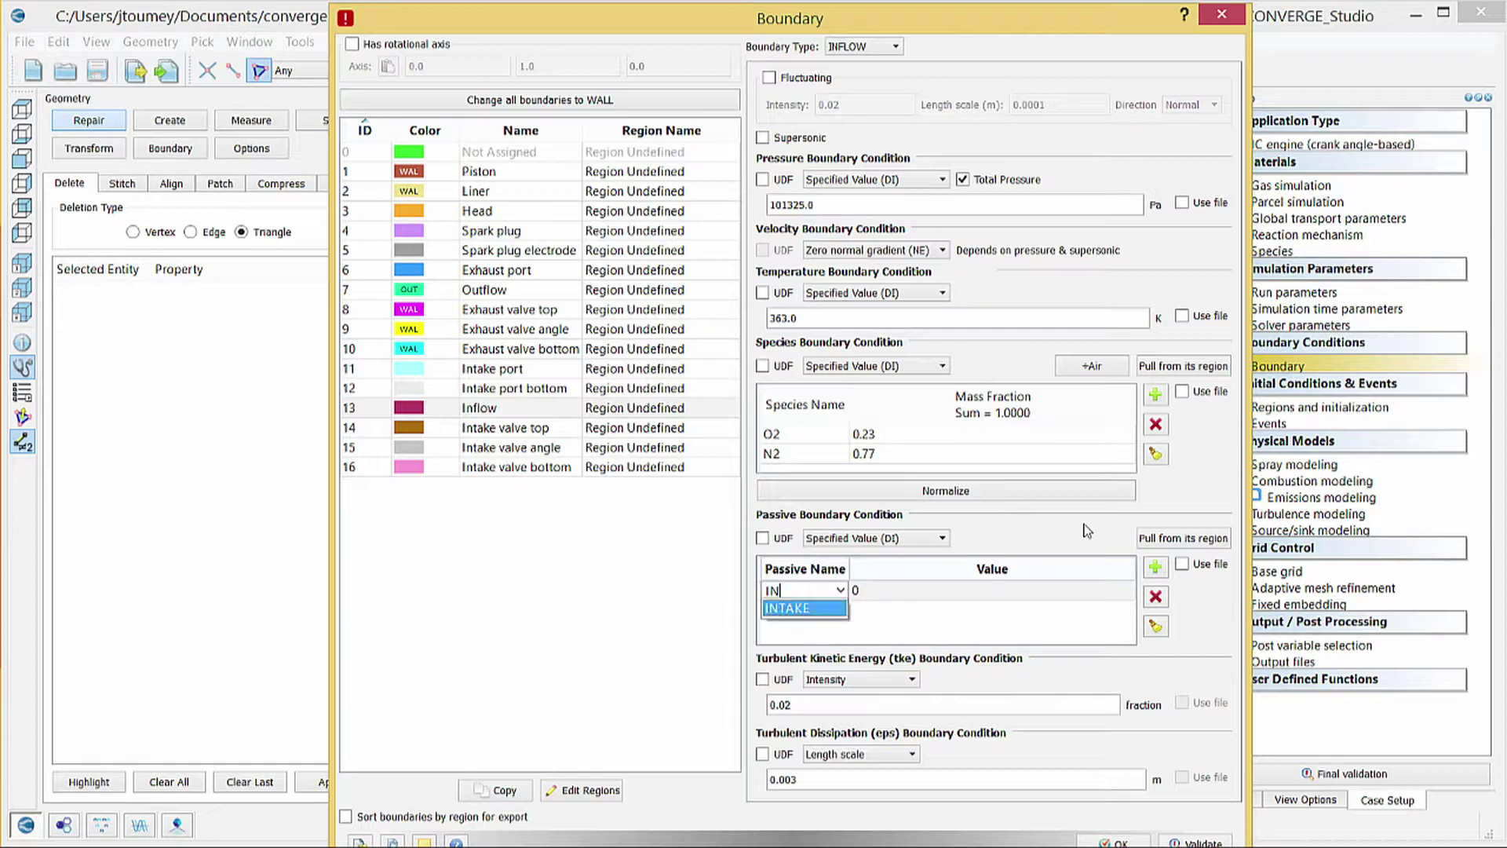
pyautogui.press('Tab')
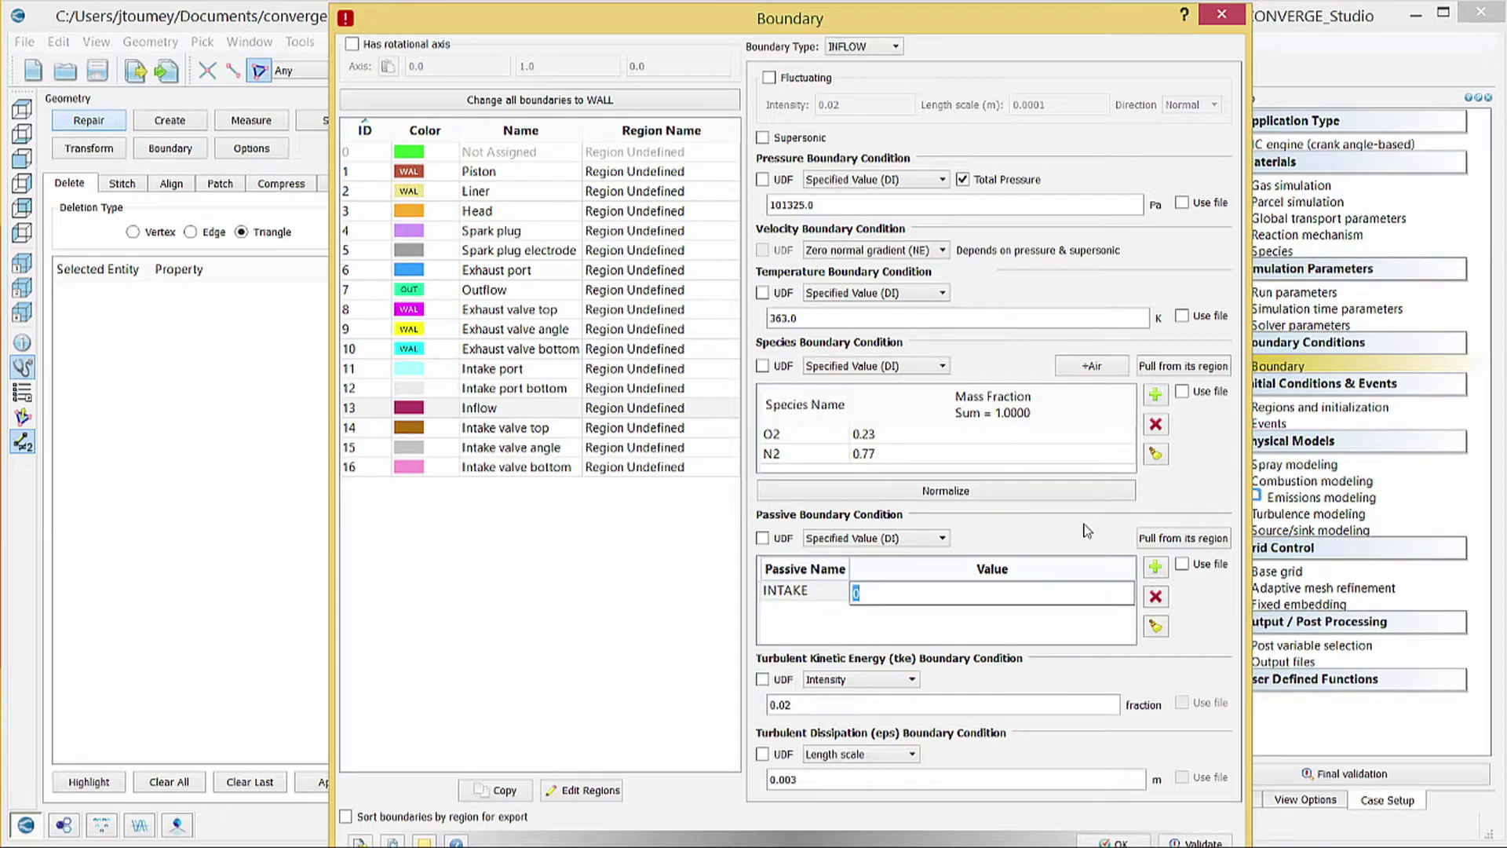
pyautogui.write('1')
pyautogui.press('Return')
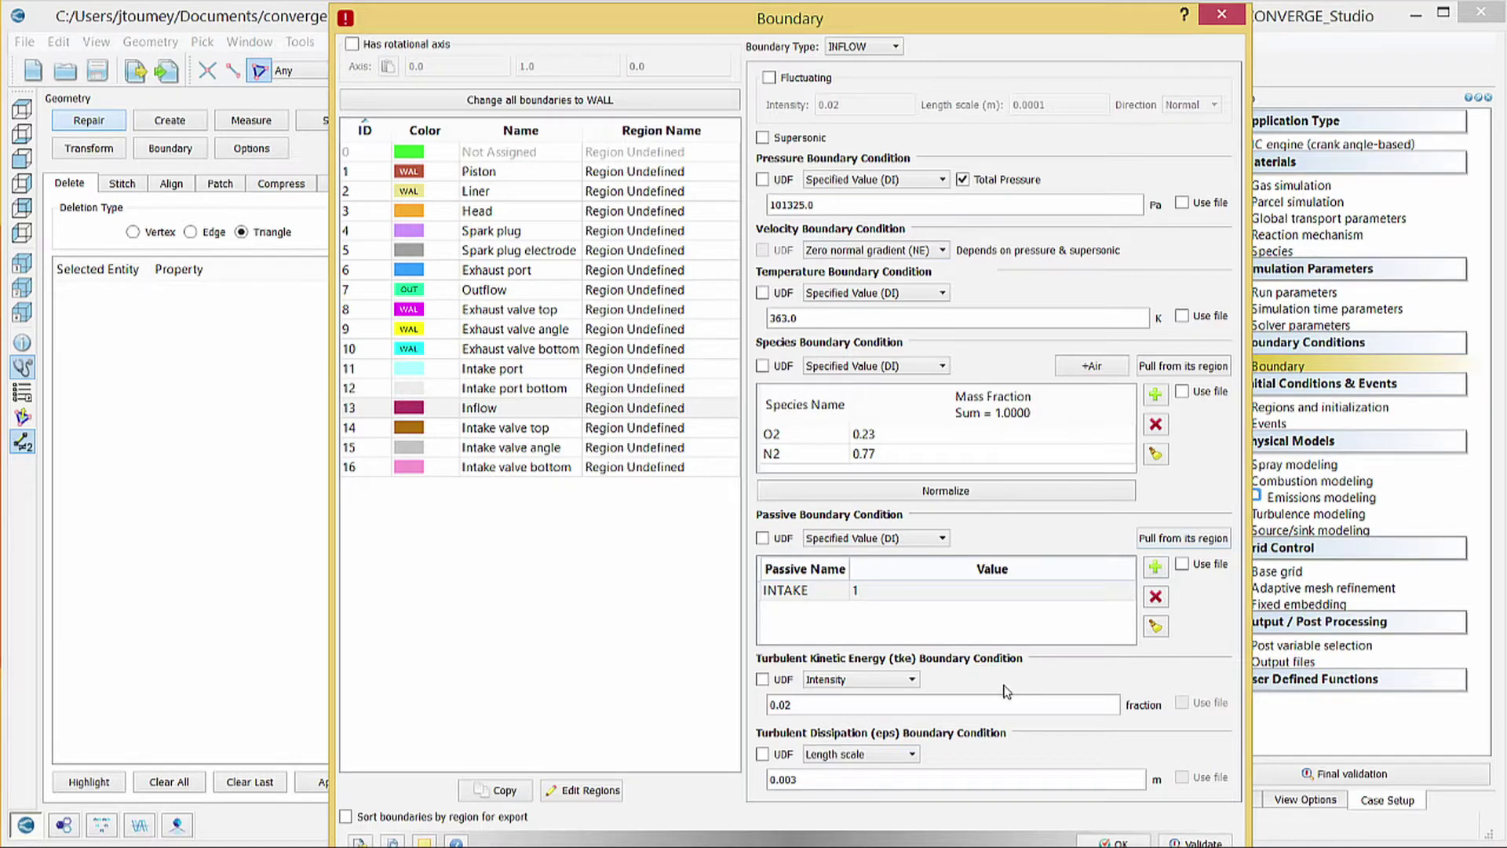
# - Edit the inflow tke intensity to 0.01 and eps length scale to 0.005 m
pyautogui.click(933, 702)
pyautogui.click(988, 779)
# - Select boundary.in in the import browser and import it
pyautogui.click(360, 841)
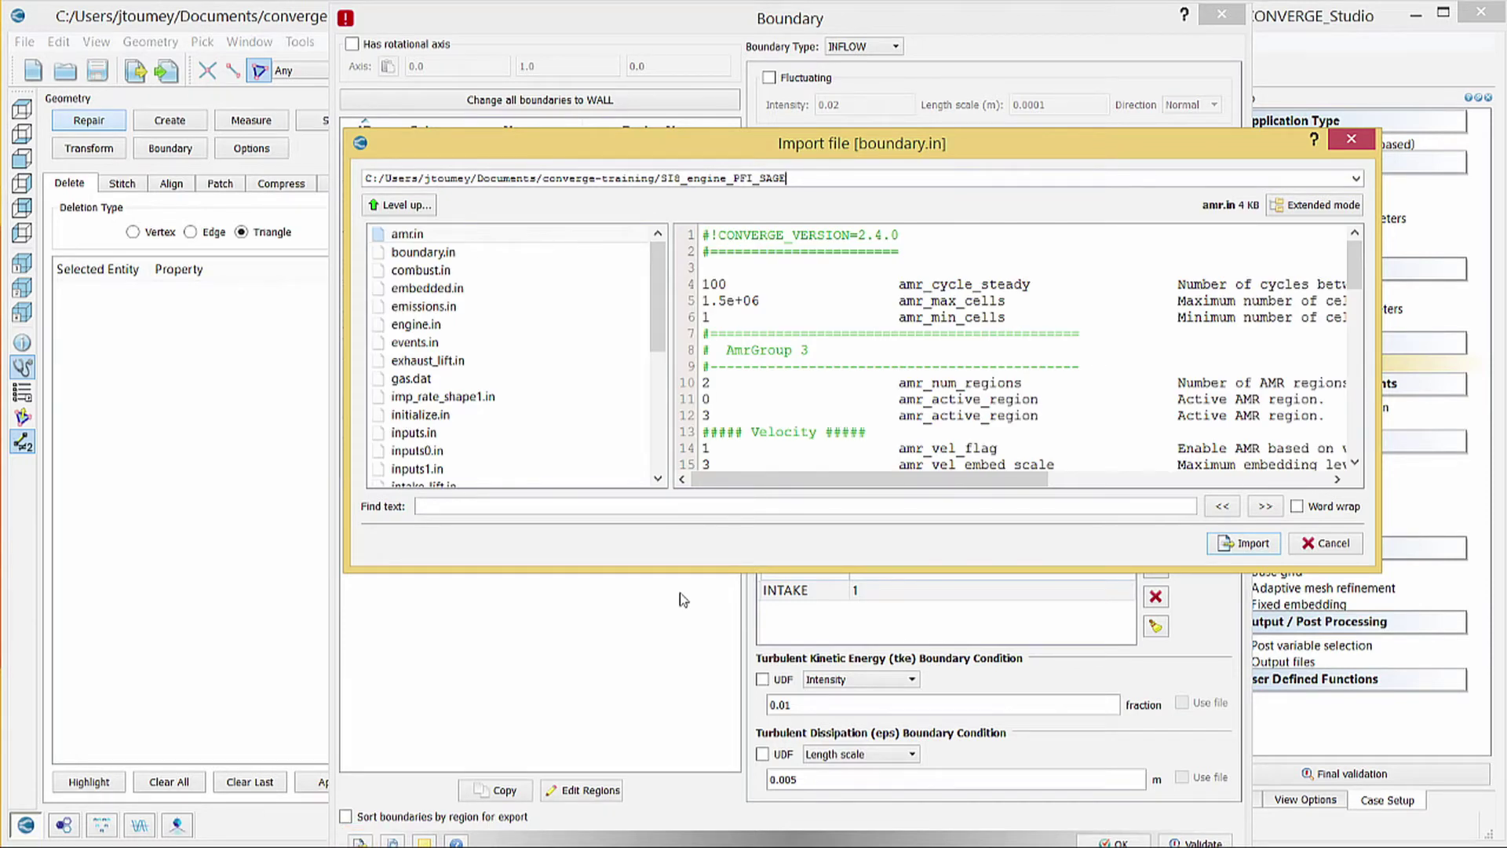
pyautogui.click(452, 252)
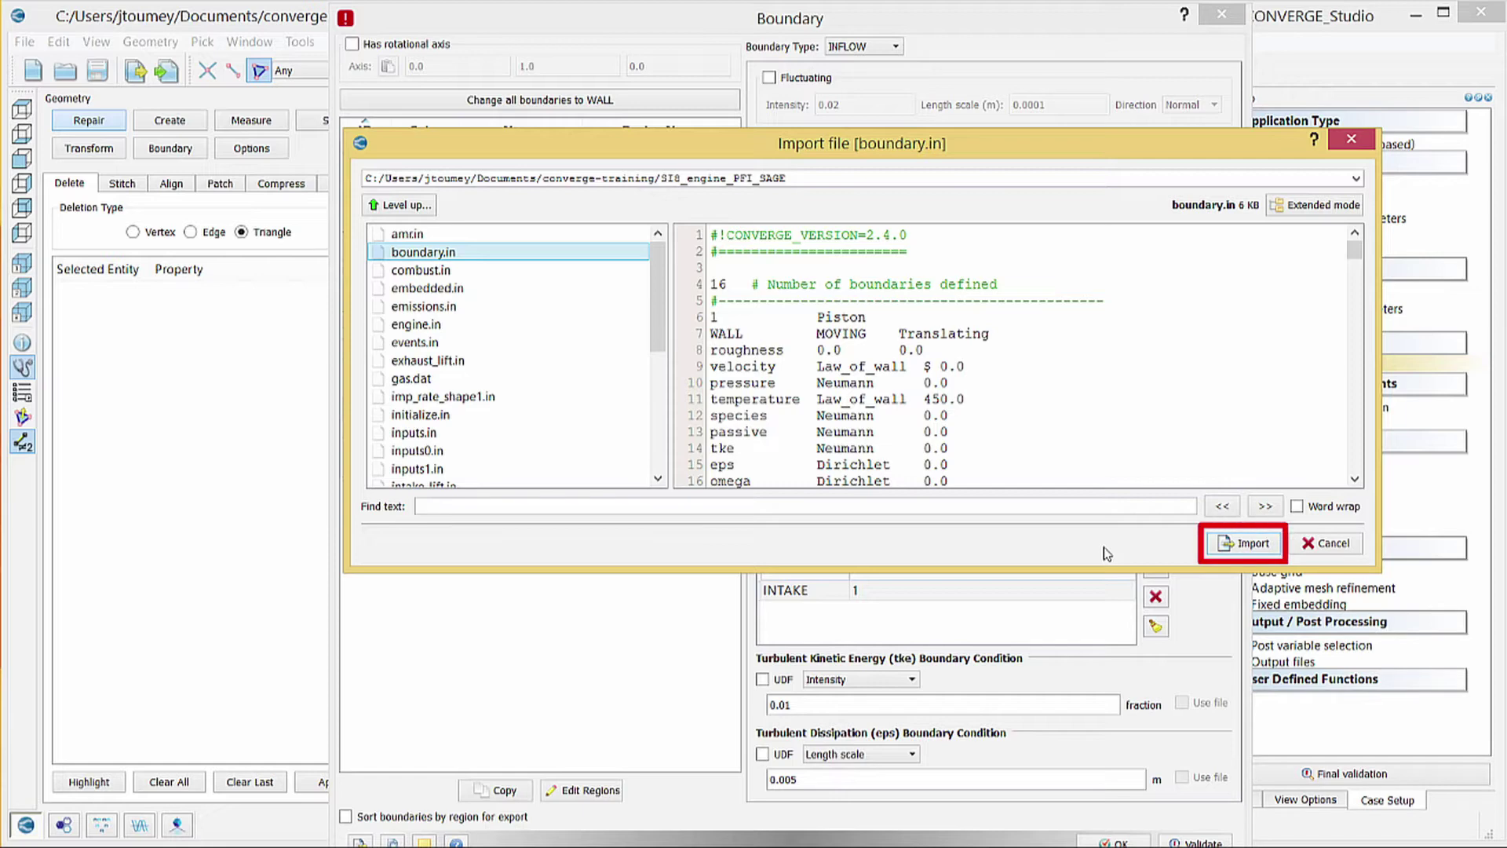
pyautogui.click(1244, 543)
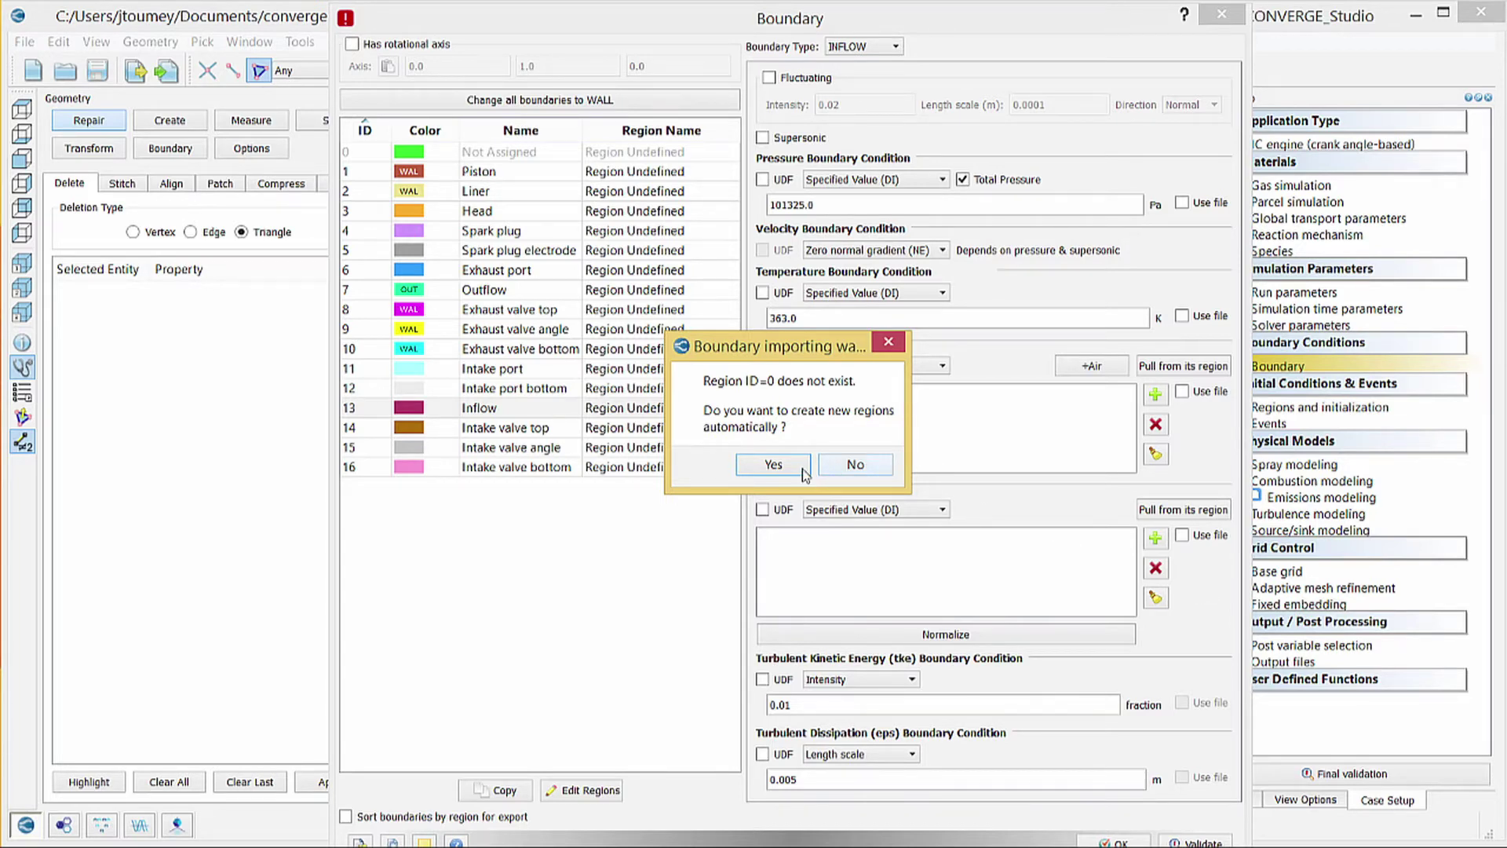
# - Allow region creation and overwriting of exhaust_lift.in, then close the import results and Boundary dialog
pyautogui.click(852, 470)
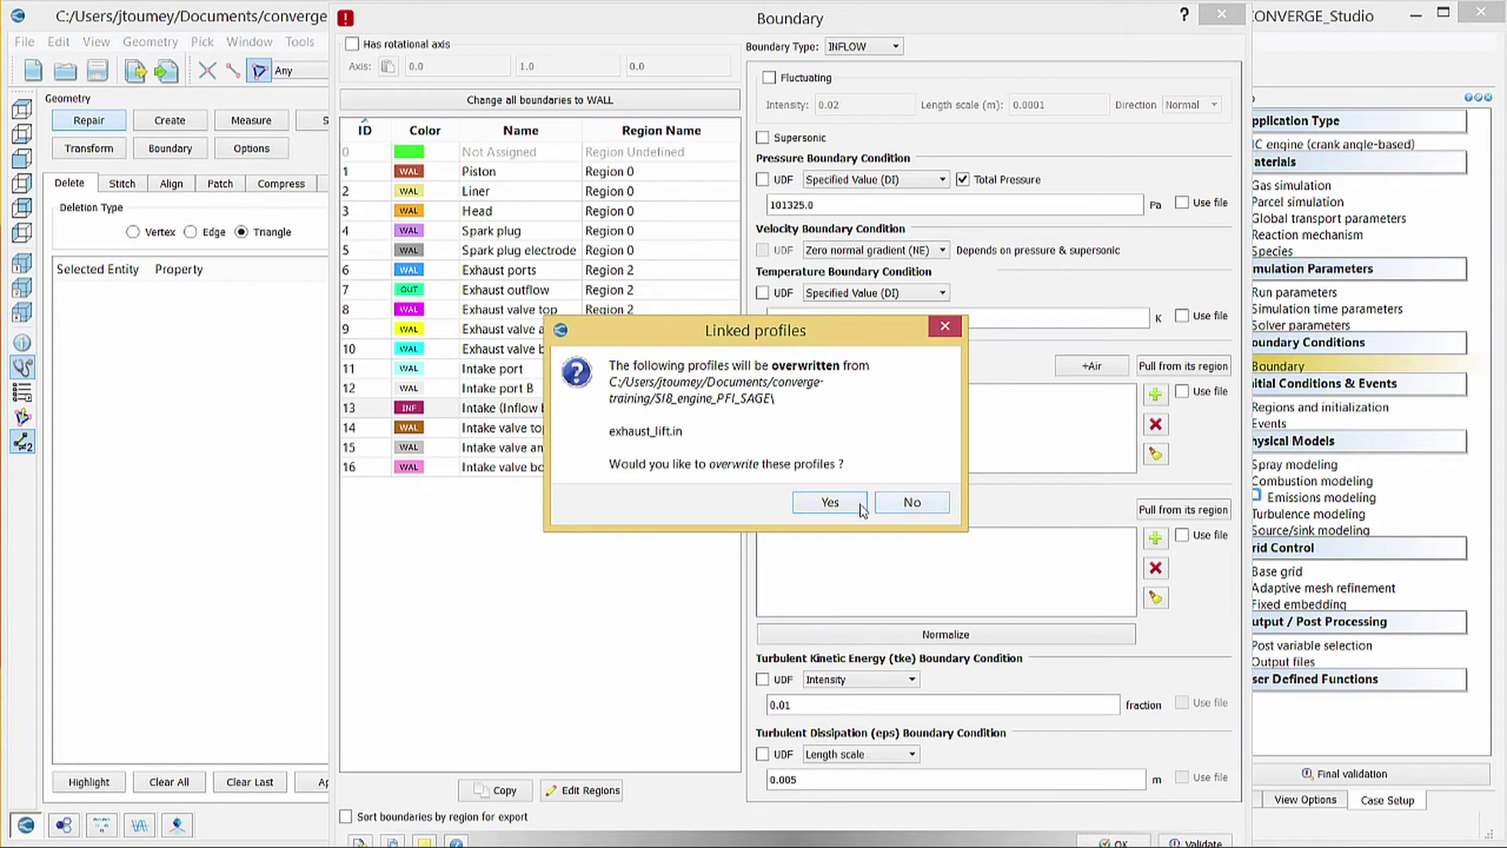
pyautogui.click(848, 504)
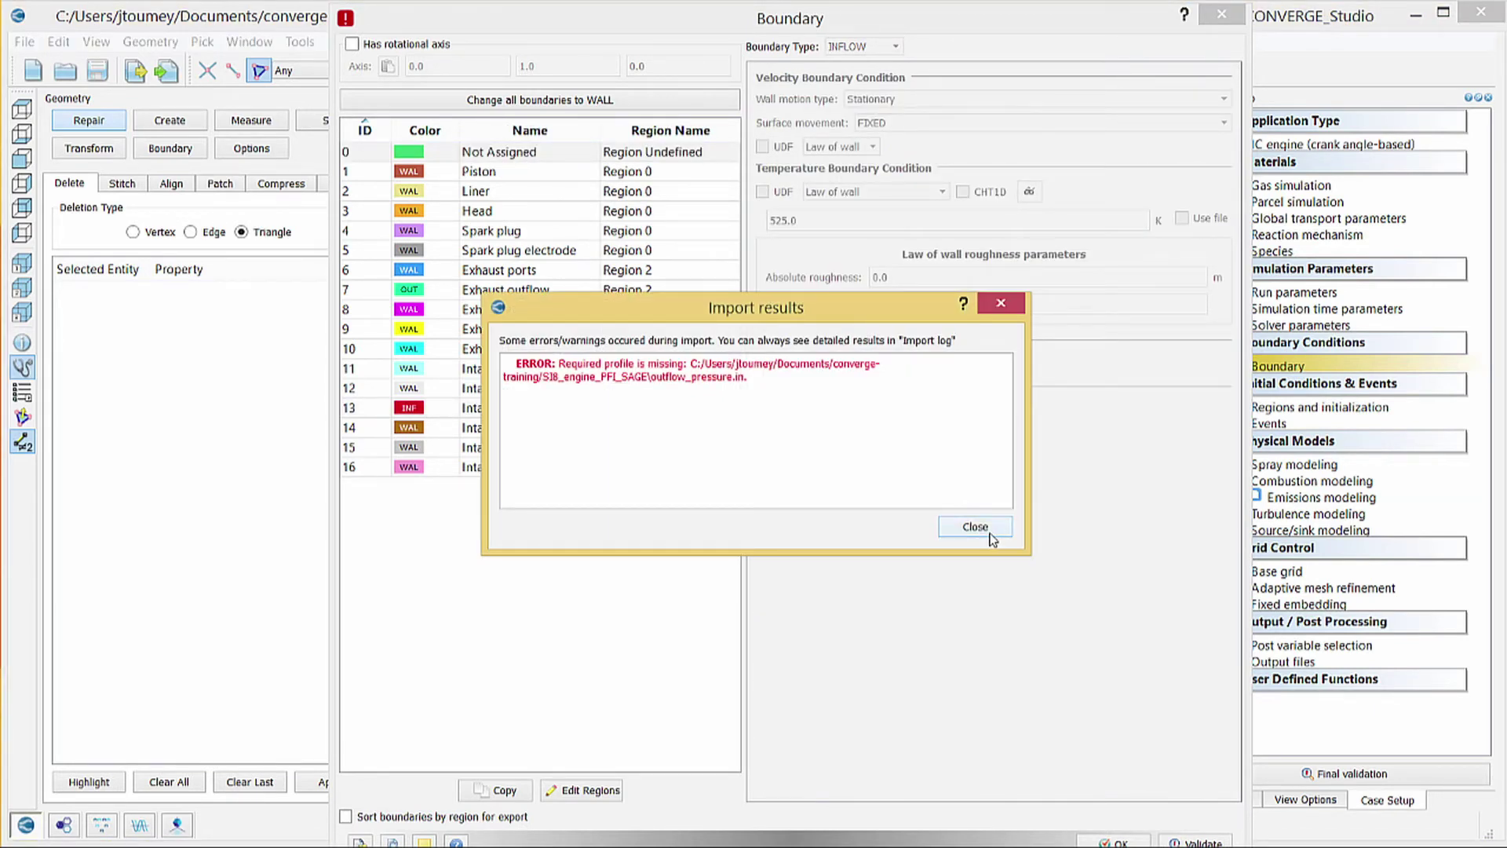
pyautogui.click(990, 534)
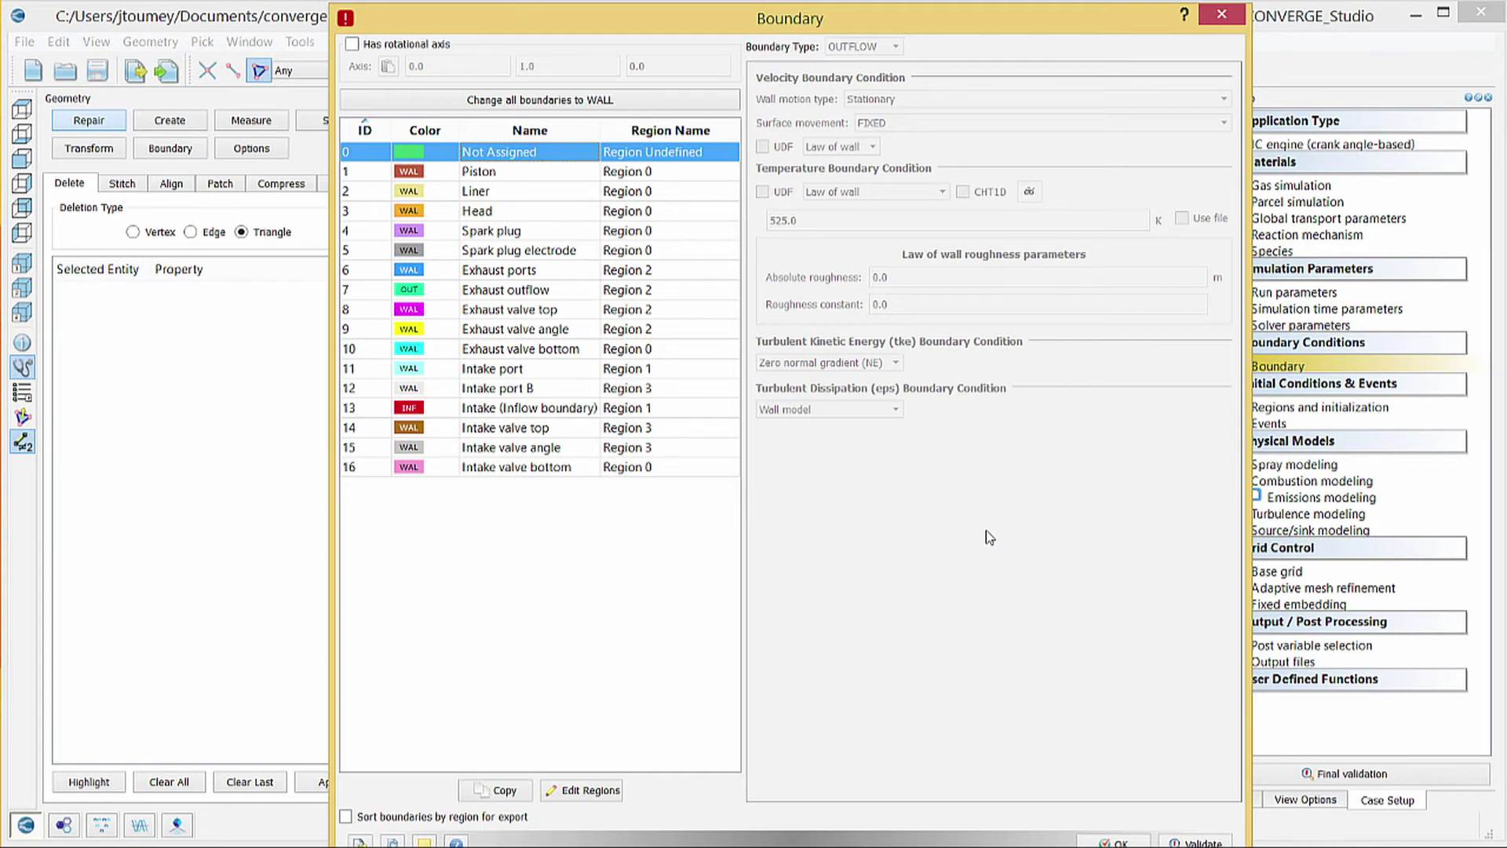
pyautogui.click(1131, 840)
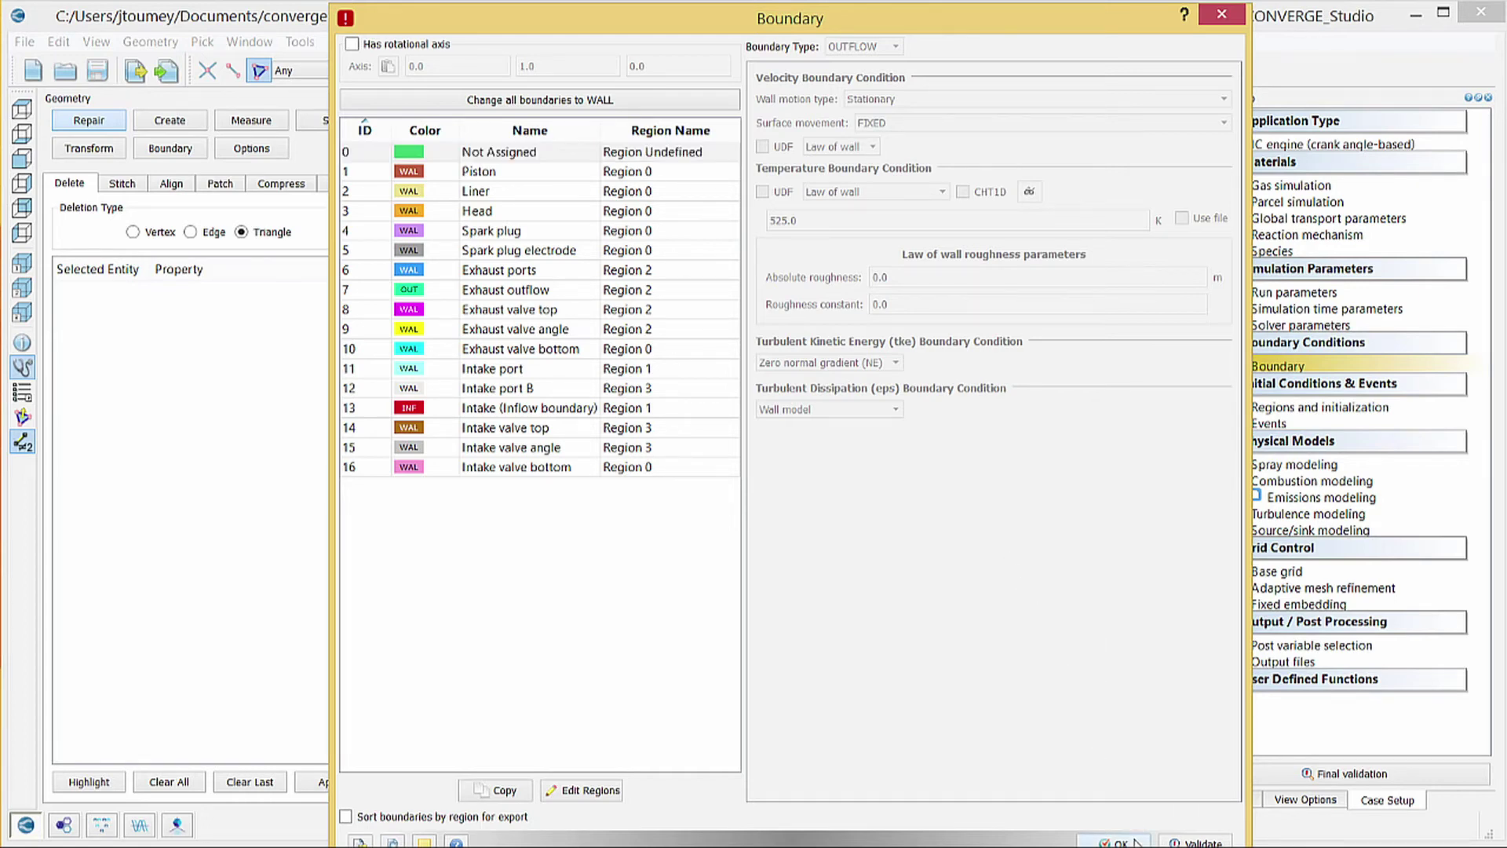